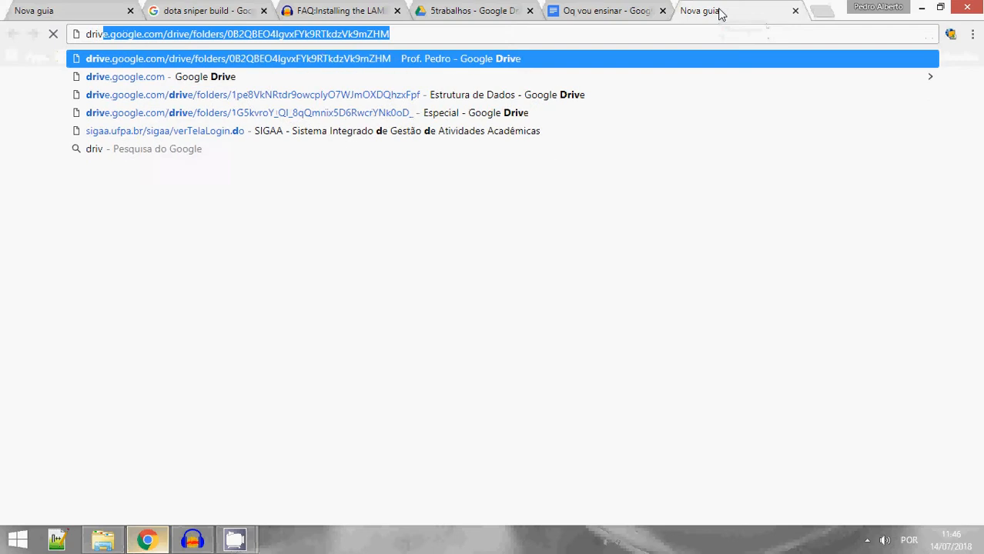
Load drive.google.com in the new tab and close the "dota sniper build" tab and the first empty tab.
type(".")
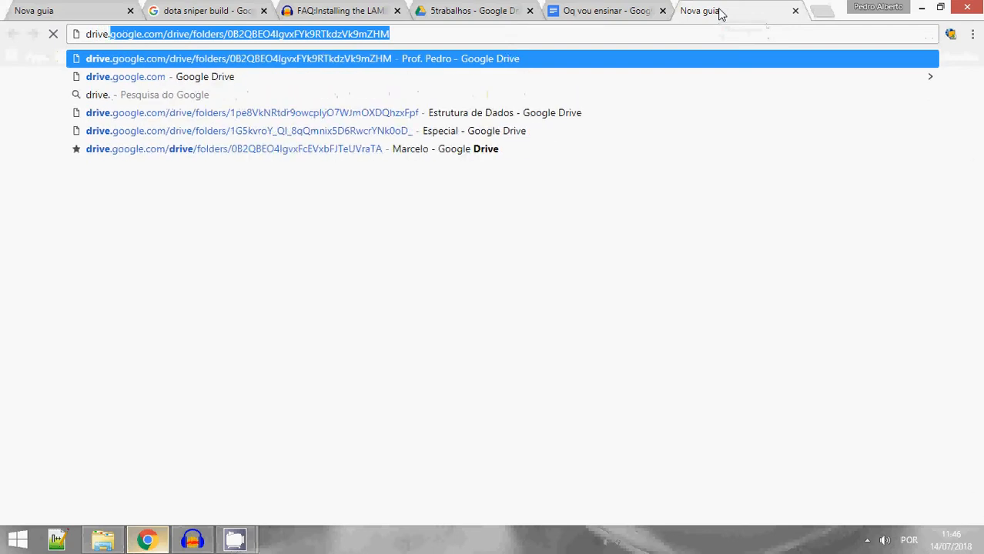
type("google.com")
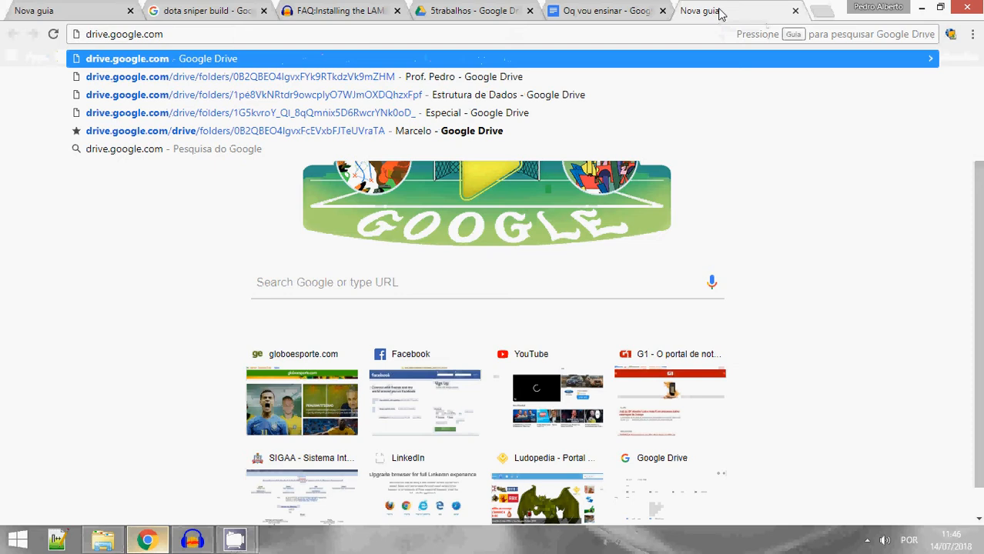
key("Return")
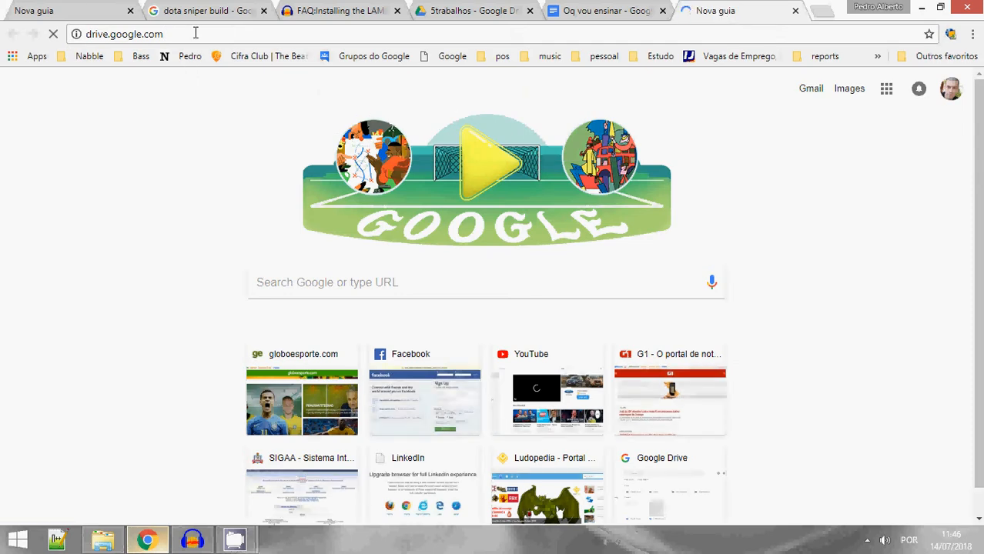
left_click(264, 10)
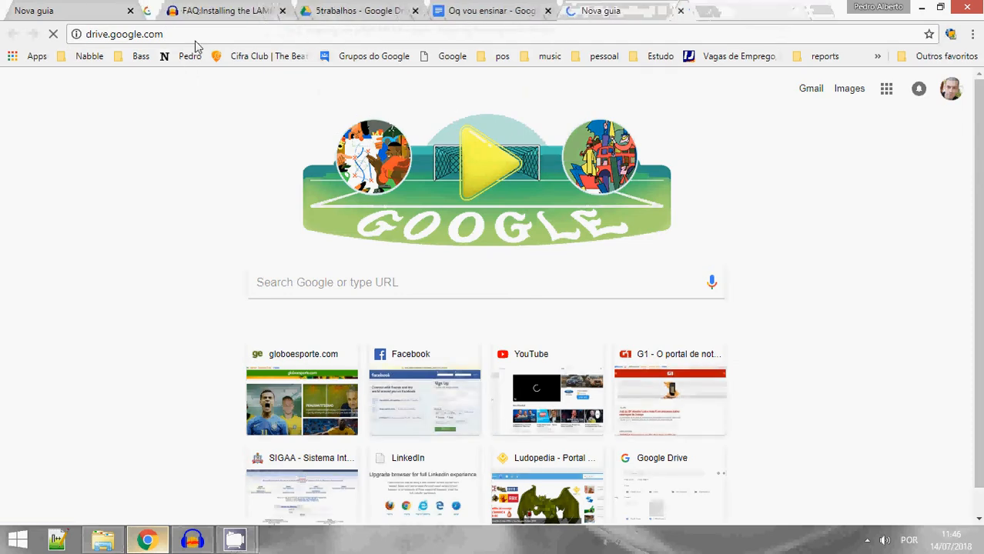
left_click(130, 11)
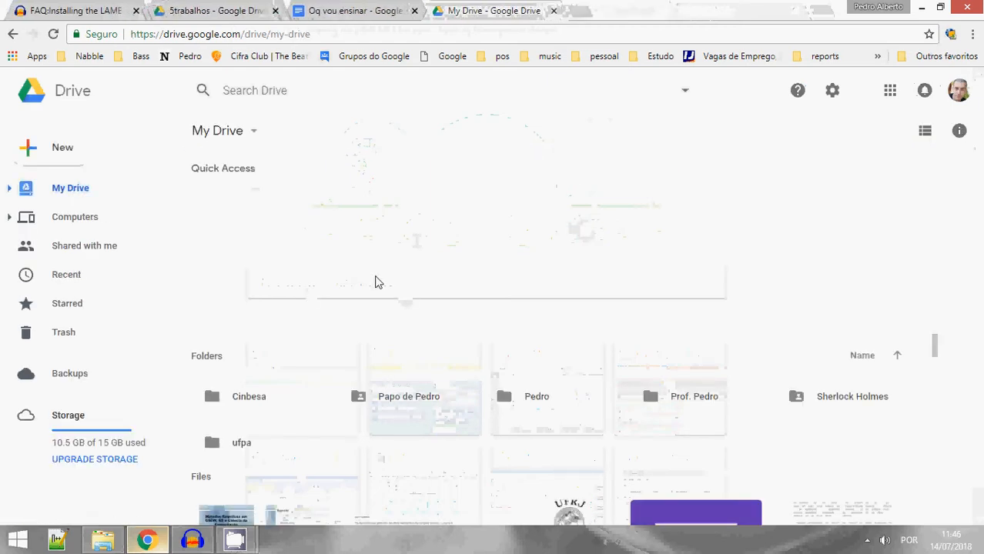
Create a blank Google Sheets spreadsheet in the 5trabalhos folder on Drive.
left_click(223, 11)
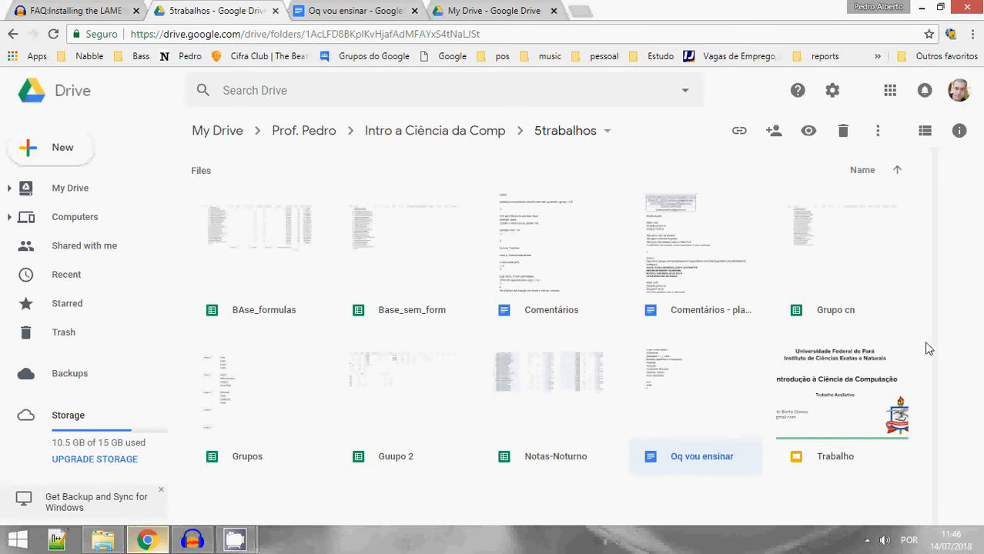
left_click(65, 154)
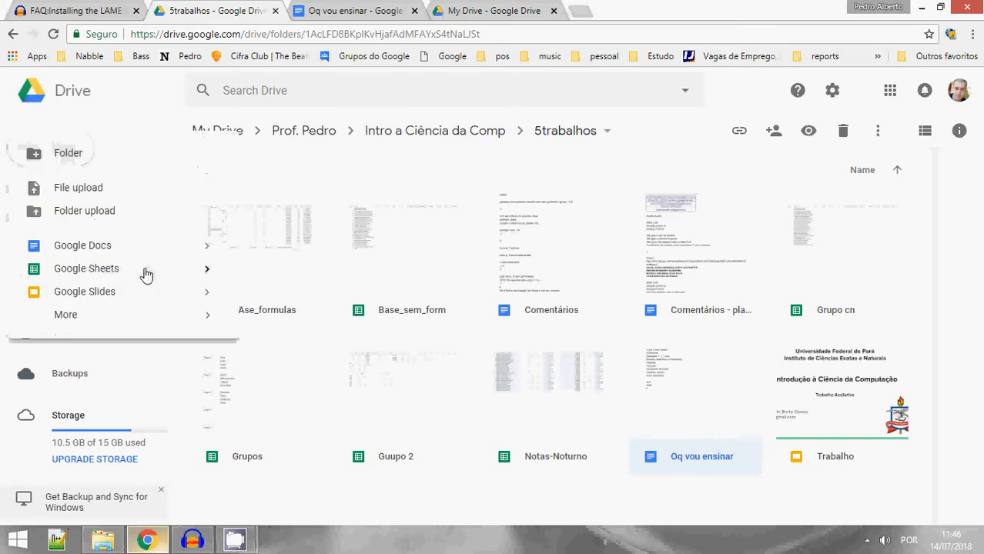
mouse_move(196, 278)
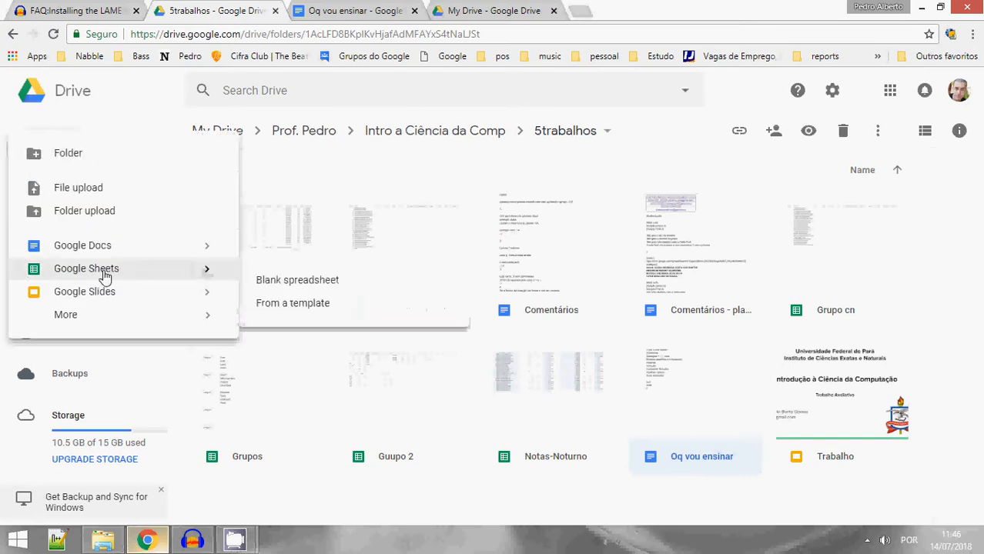
left_click(293, 281)
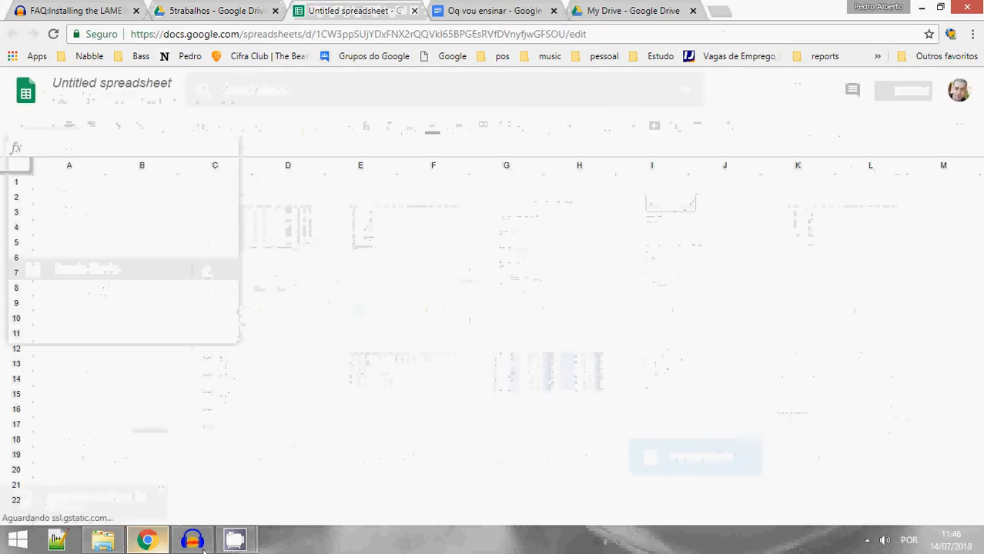
mouse_move(245, 544)
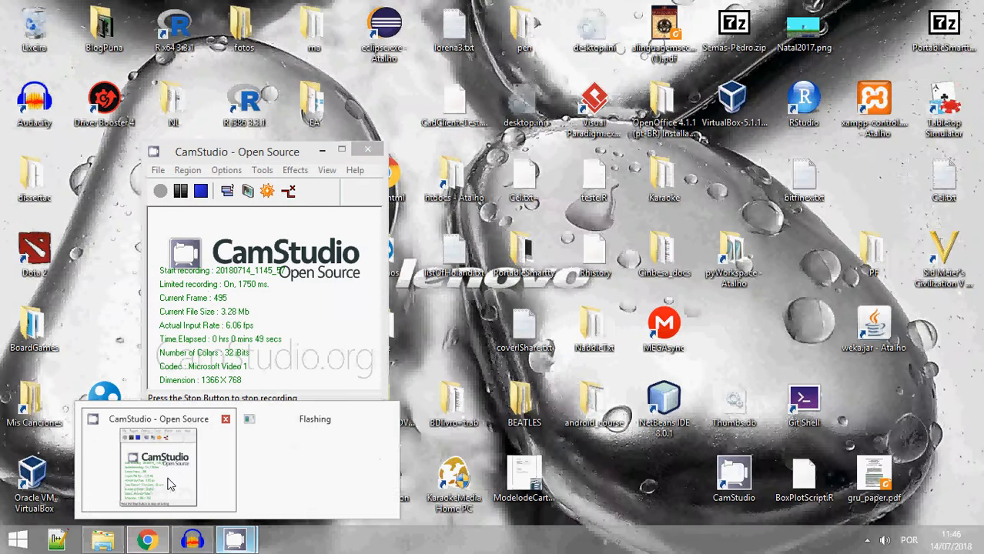
left_click(167, 481)
left_click(180, 191)
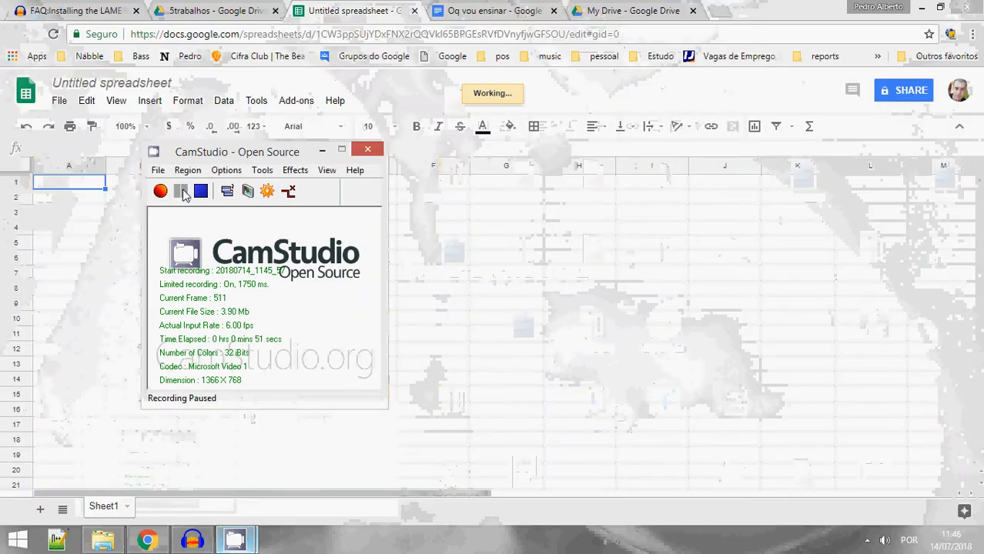
left_click(160, 191)
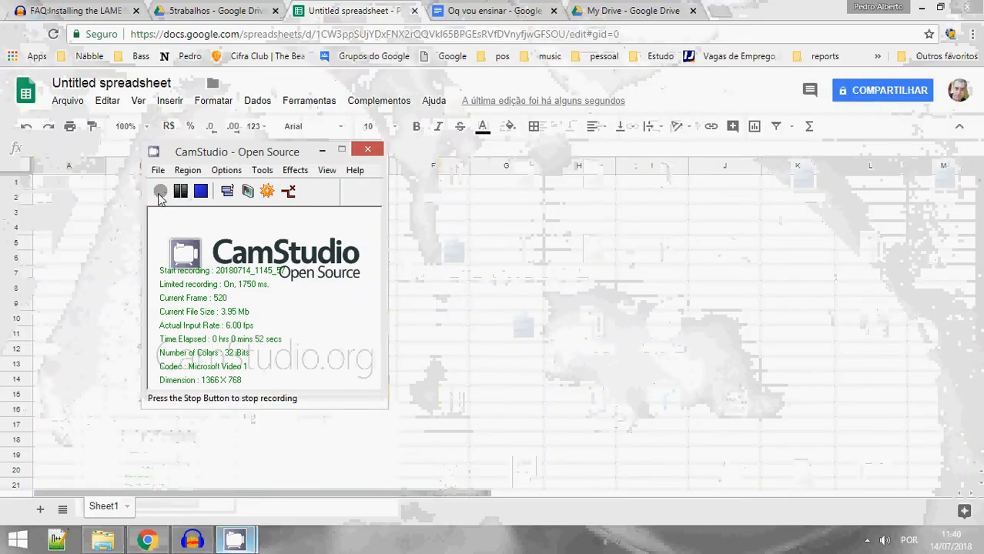
Rename the untitled spreadsheet as PlanAdm.
left_click(89, 246)
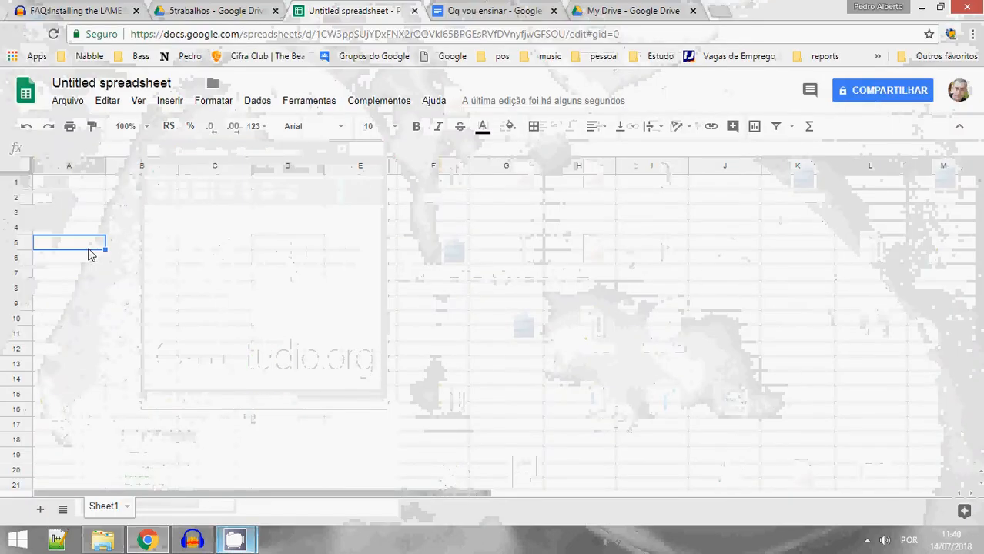
left_click(89, 82)
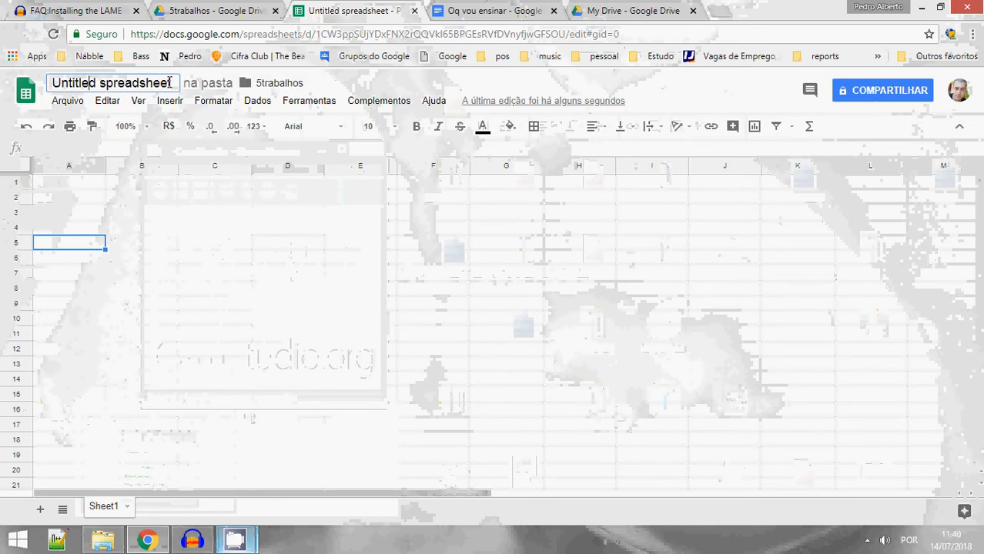
left_click_drag(171, 82, 51, 83)
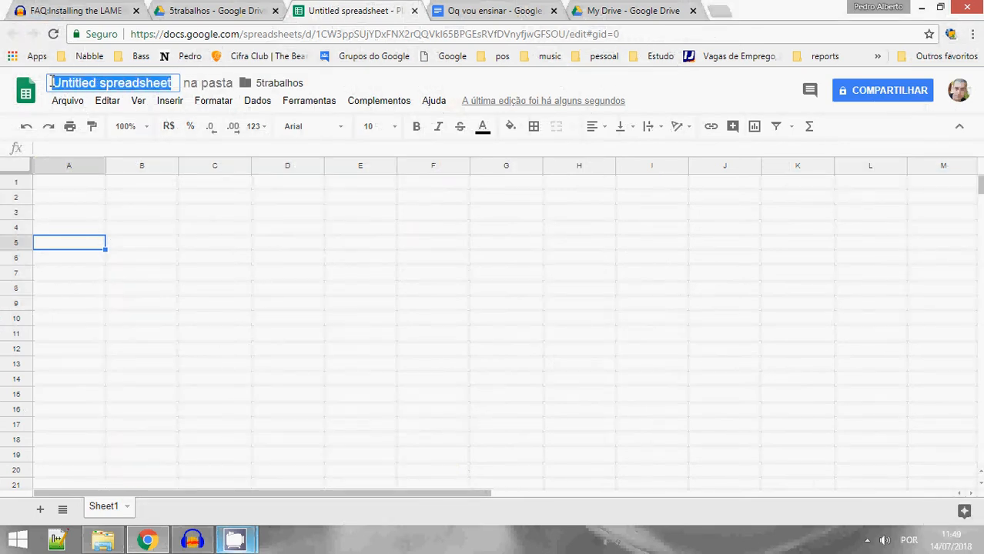
type("Plan")
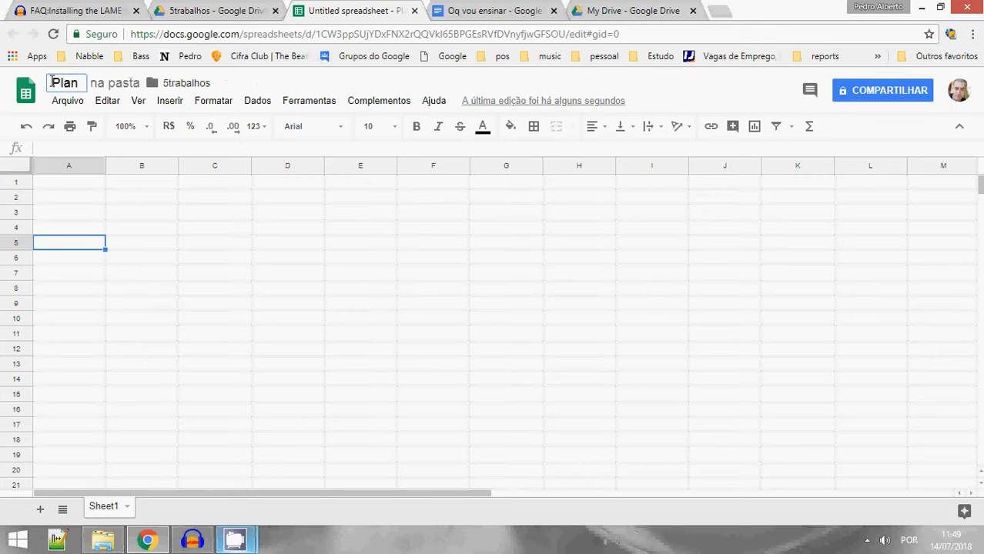
type("Adm")
left_click(255, 263)
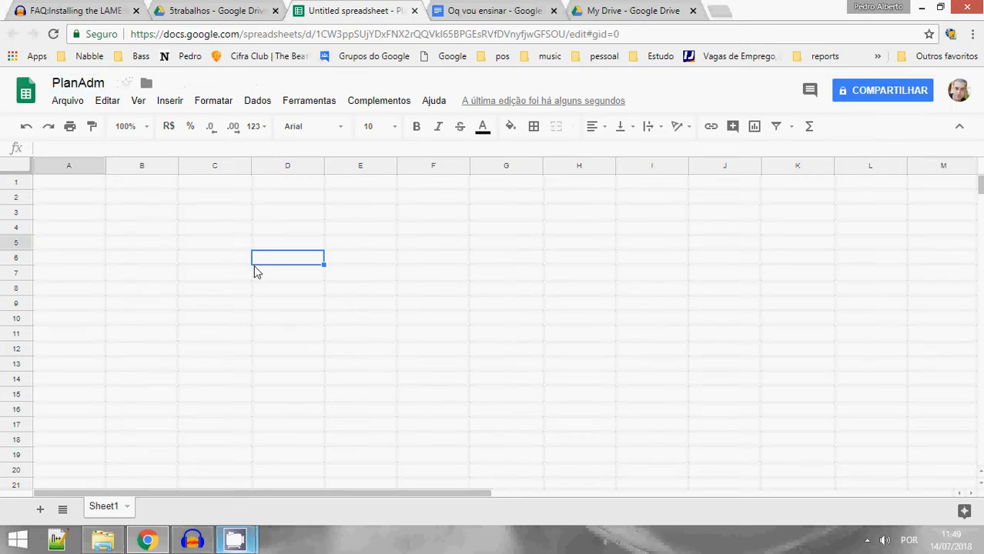
View the spreadsheet's sharing options and close them without adding people.
left_click(898, 92)
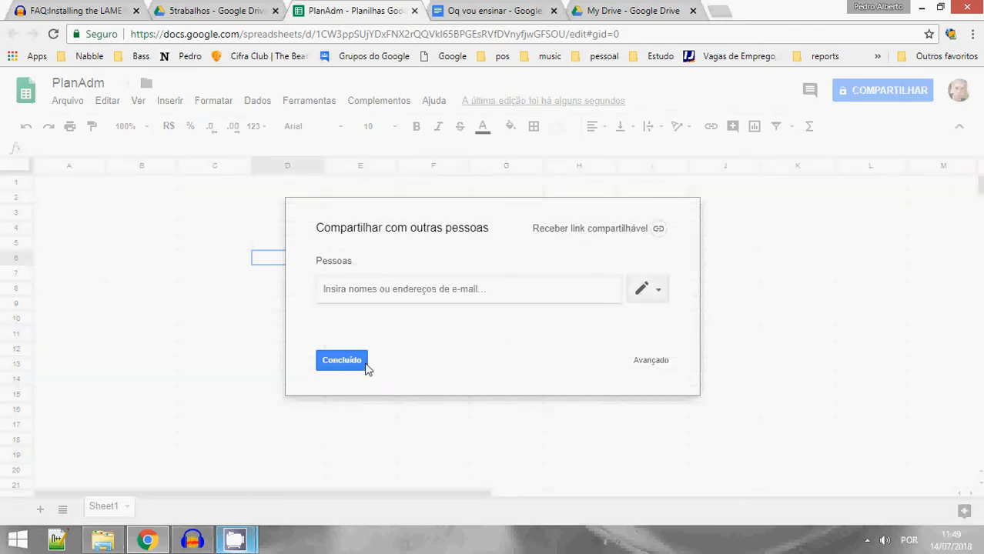
left_click(350, 366)
Examine how the grid is organised by selecting sample cells, single rows down to row 4, and columns from A to E.
left_click(79, 189)
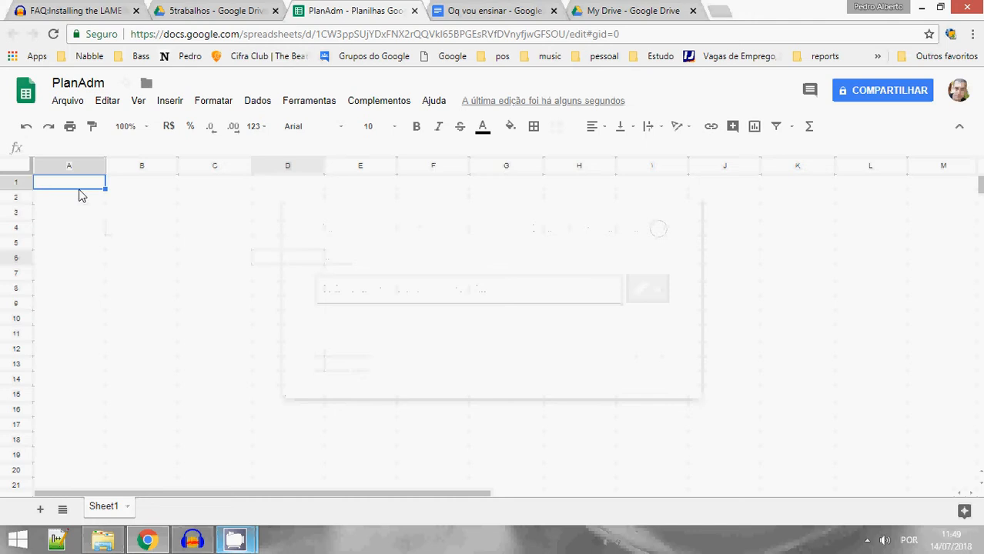
left_click(95, 245)
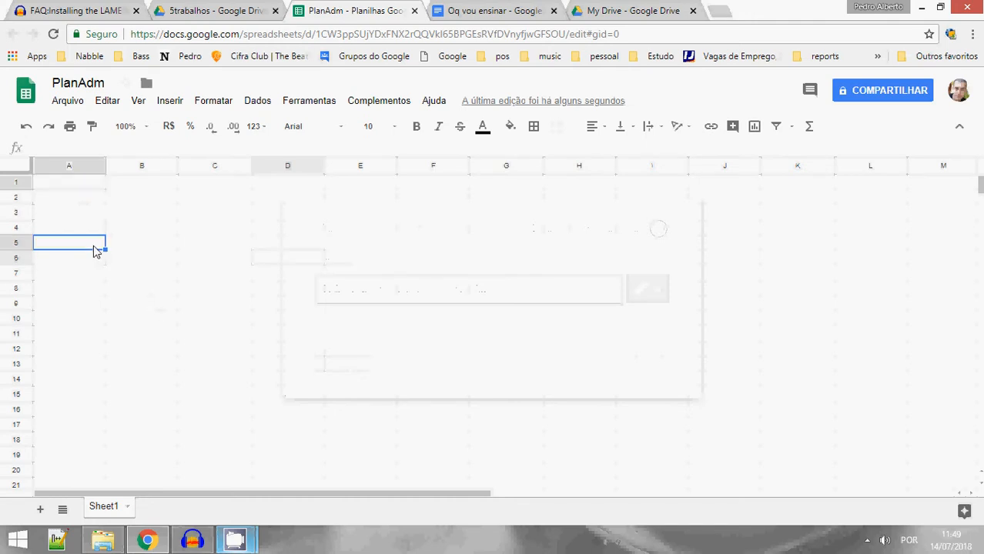
left_click(72, 196)
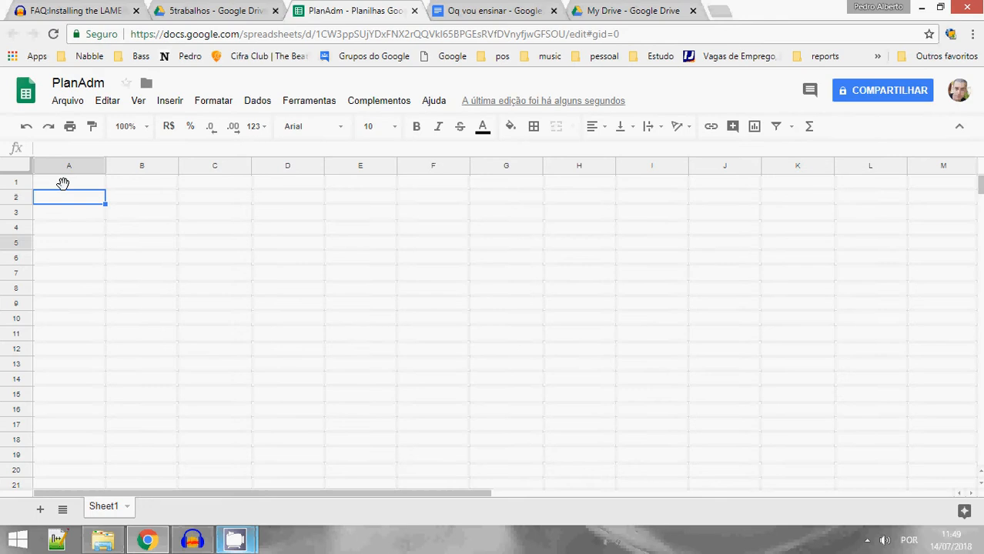
left_click(169, 262)
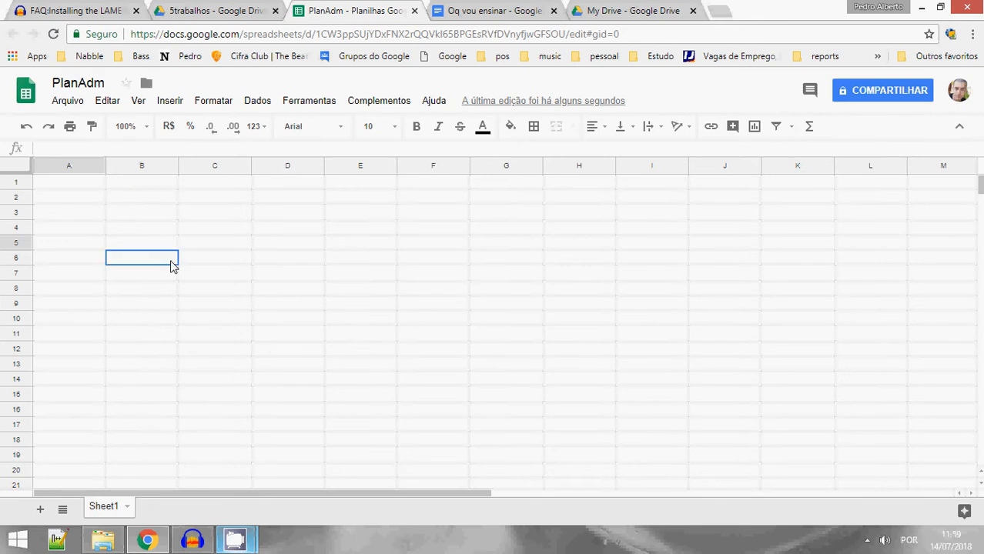
left_click(18, 184)
left_click_drag(17, 197, 19, 233)
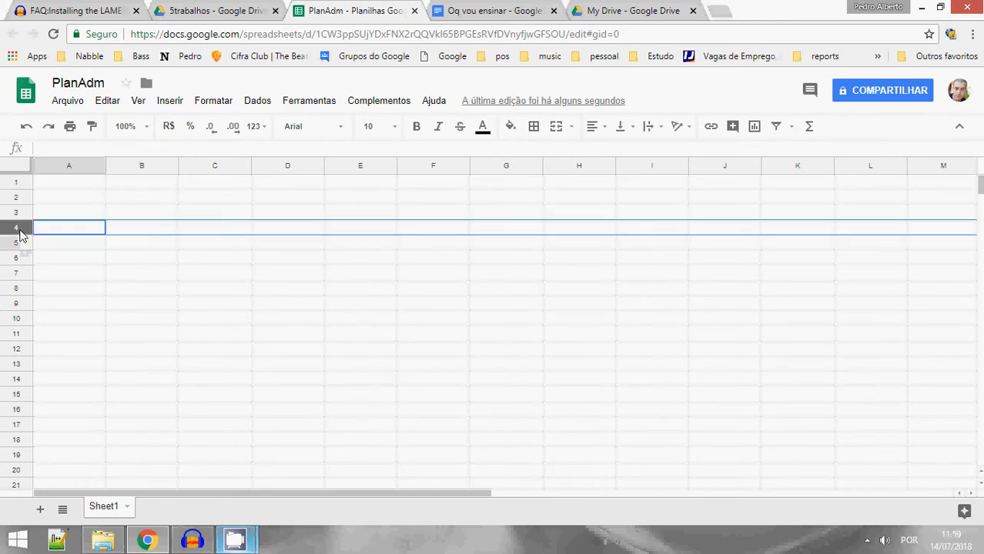
left_click(72, 258)
left_click(73, 165)
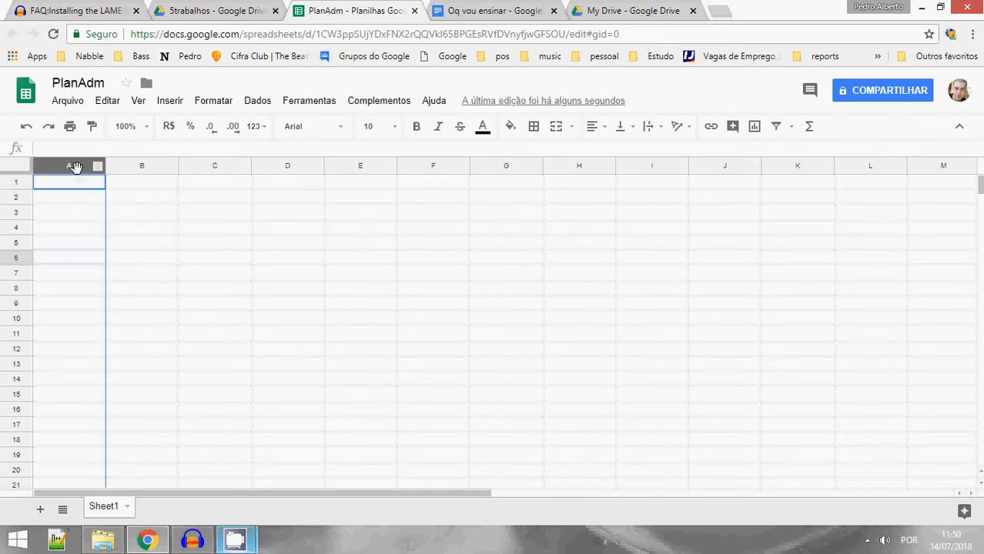
left_click_drag(72, 165, 340, 166)
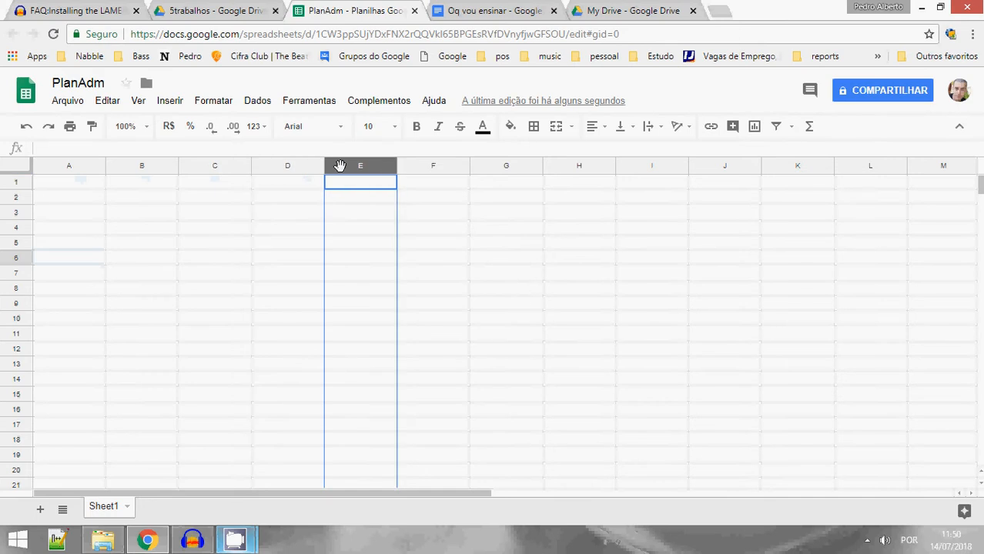
Enter the text A2 in cell A2 and the text C5 in cell C5.
left_click(89, 199)
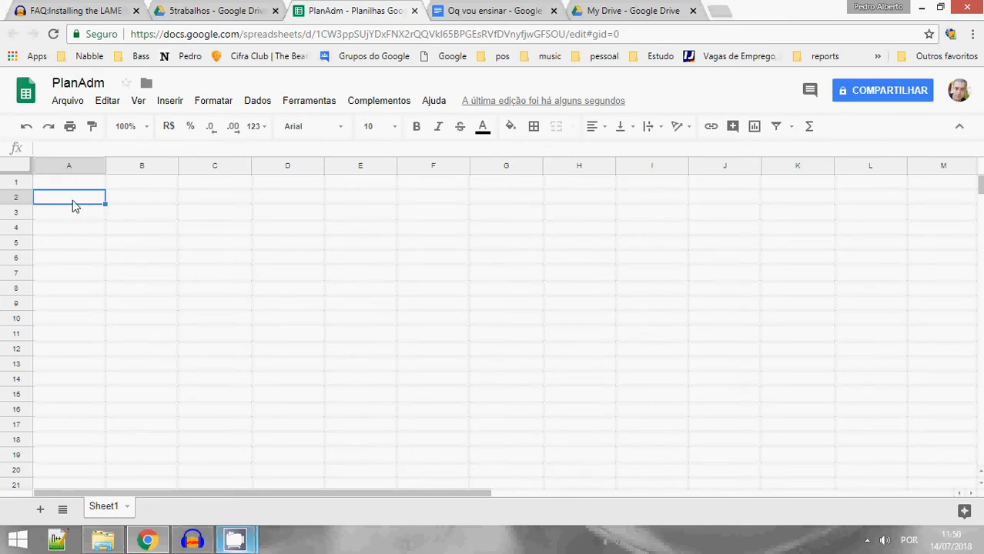
double_click(72, 200)
type("A2")
key("Return")
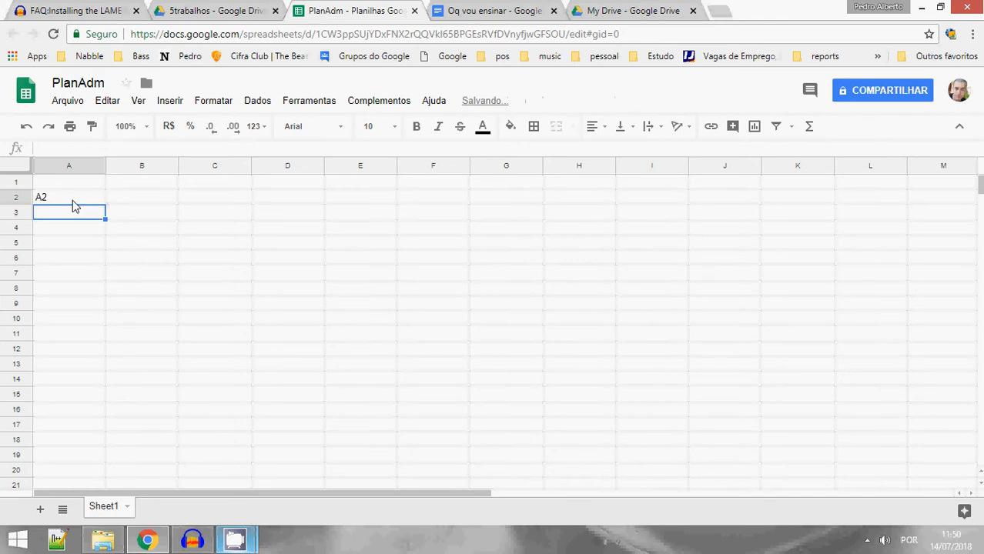
left_click(204, 251)
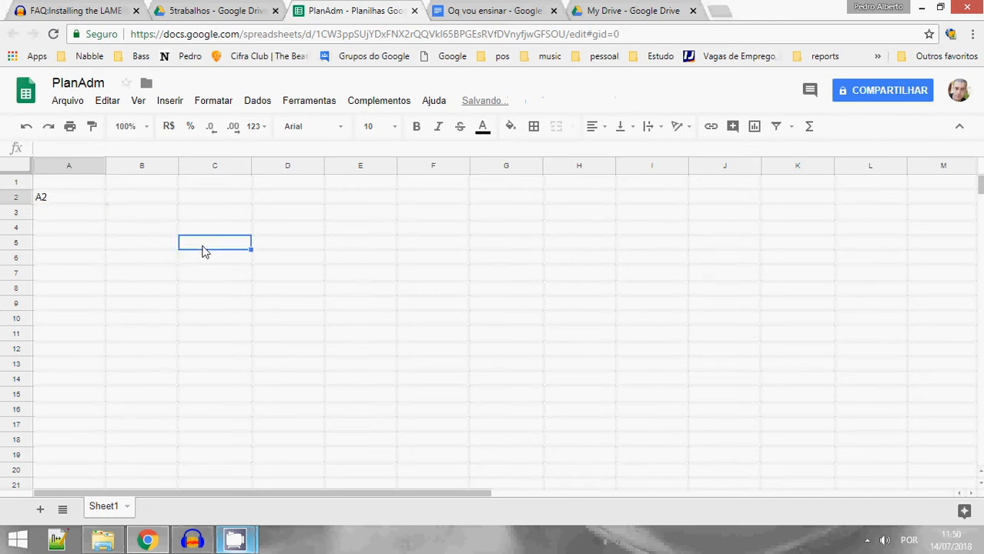
type("C5")
key("Return")
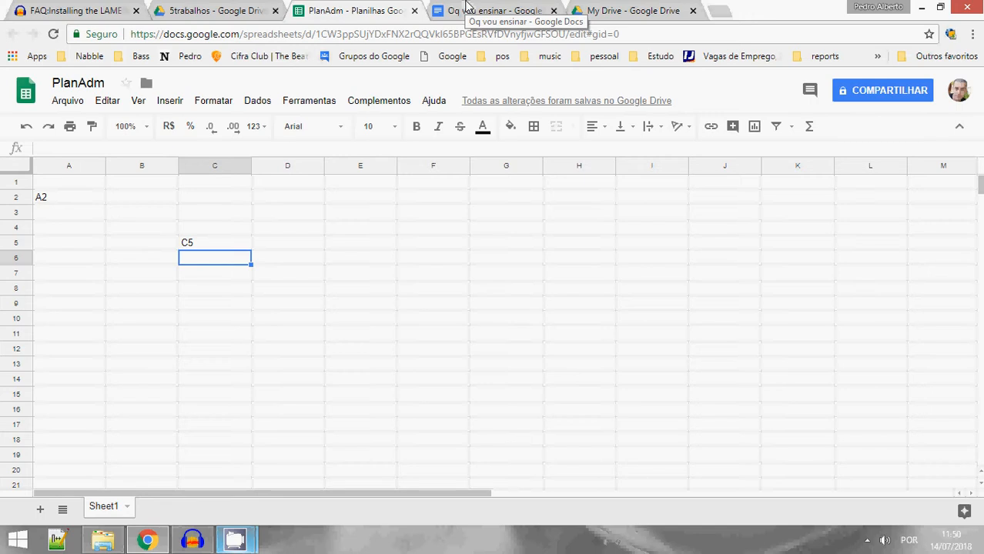
Review the first topics in the "Oq vou ensinar" document, from "O que é uma tabela?" to the operations line.
left_click(466, 6)
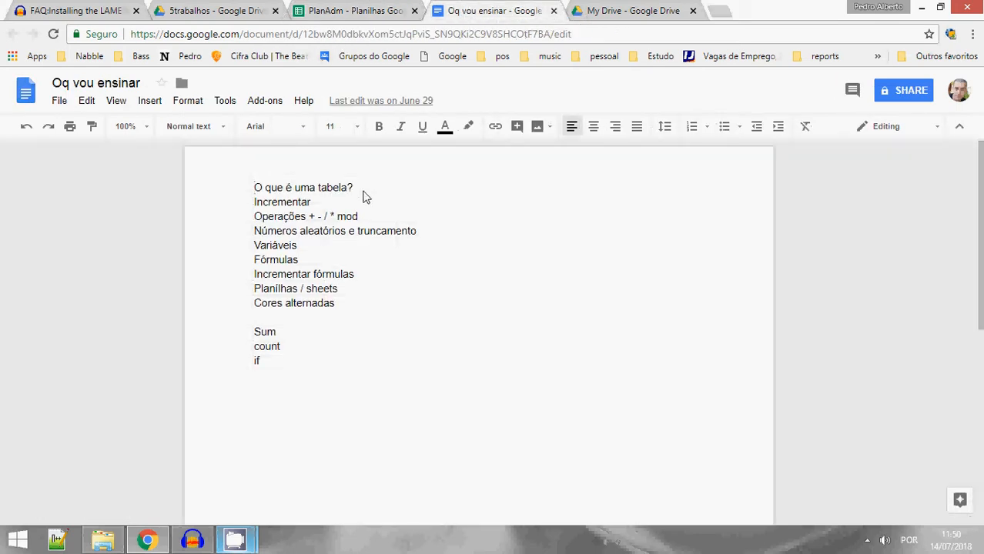
left_click_drag(363, 188, 250, 191)
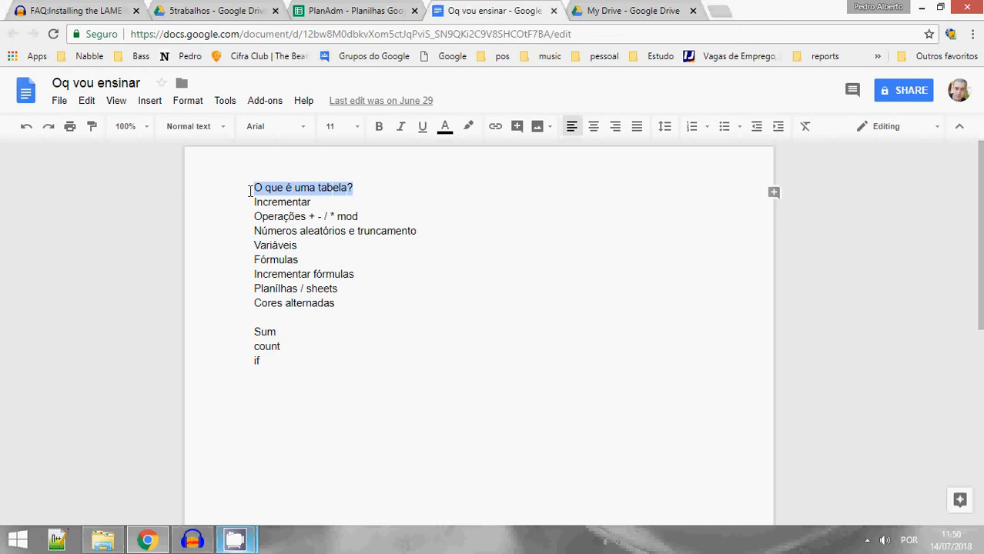
double_click(278, 203)
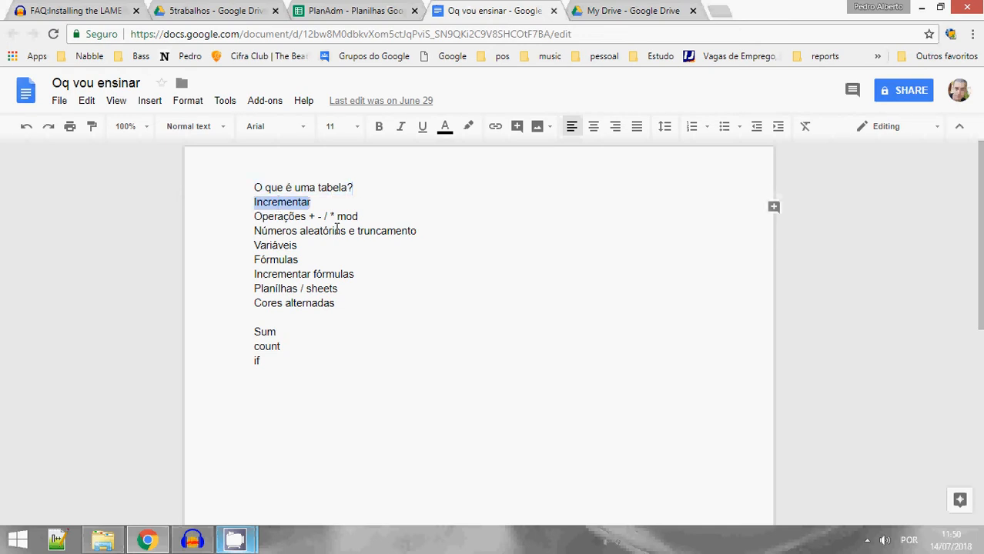
double_click(391, 220)
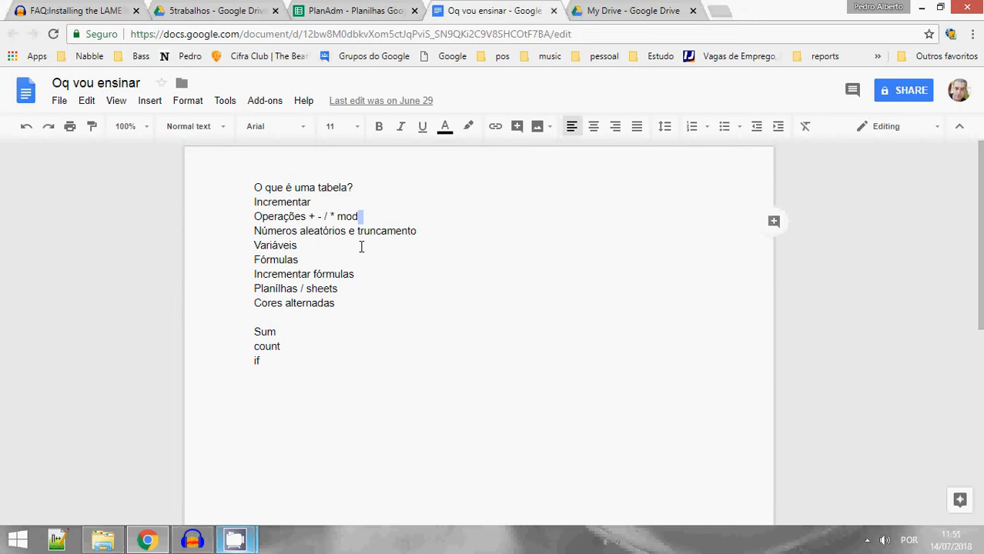
Return to the PlanAdm spreadsheet and clear the contents of cell A2.
left_click(358, 7)
left_click(65, 200)
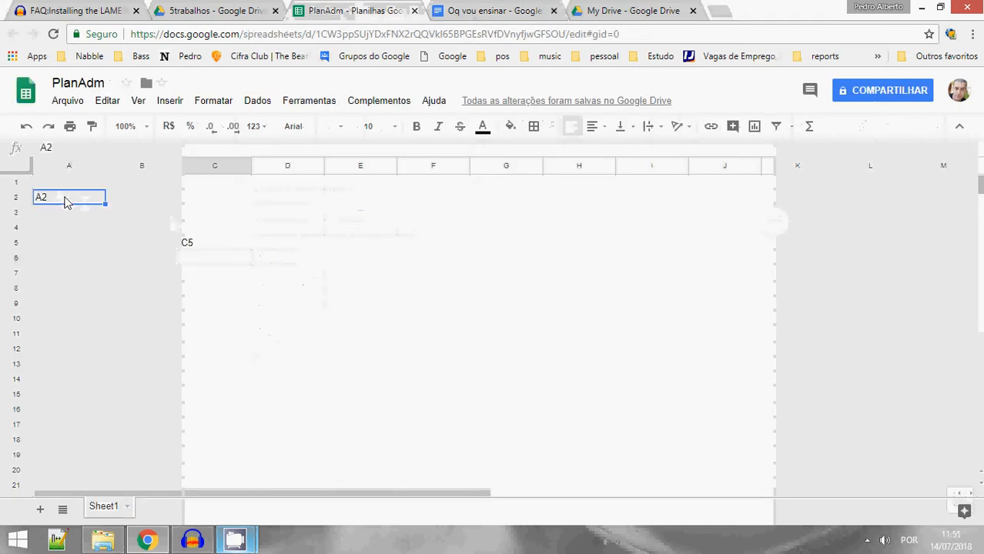
key("Delete")
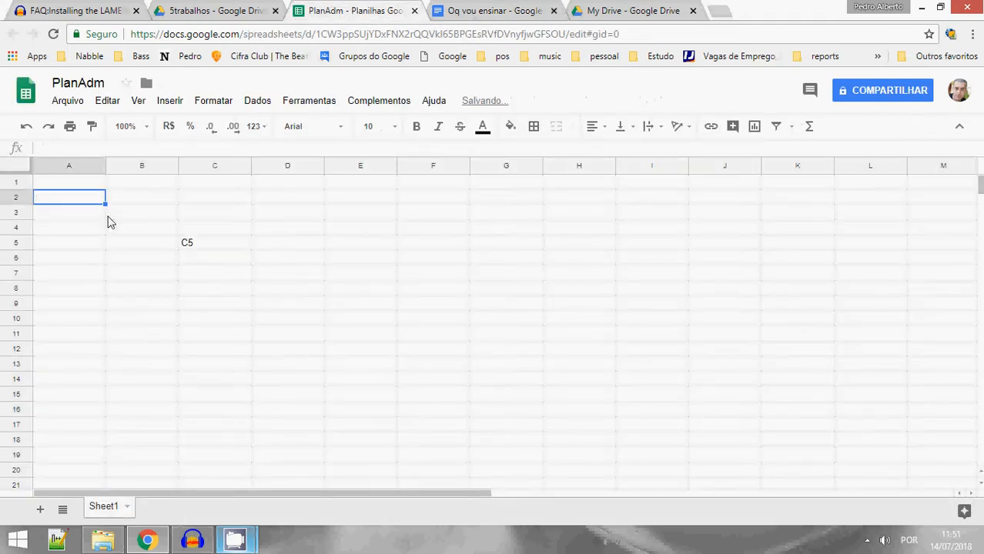
Clear cell C5 and start a column with the heading Contagem in cell A1 and the number 1 in A2.
left_click(202, 248)
key("Delete")
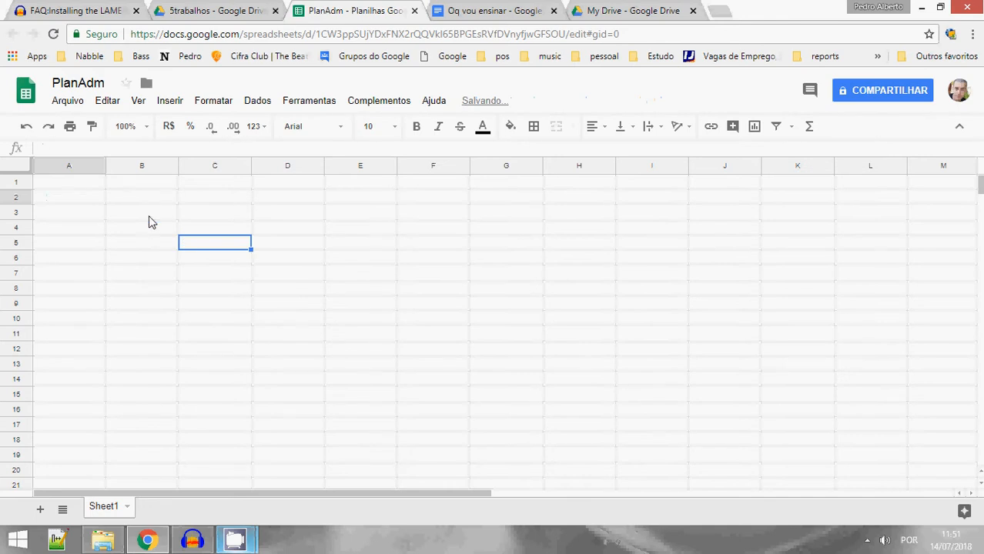
left_click(84, 184)
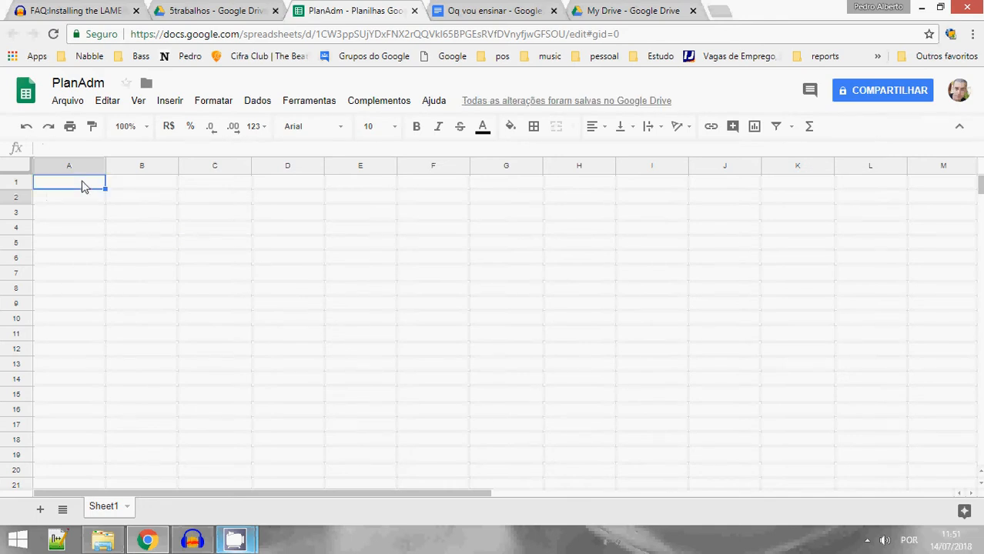
type("Contagem")
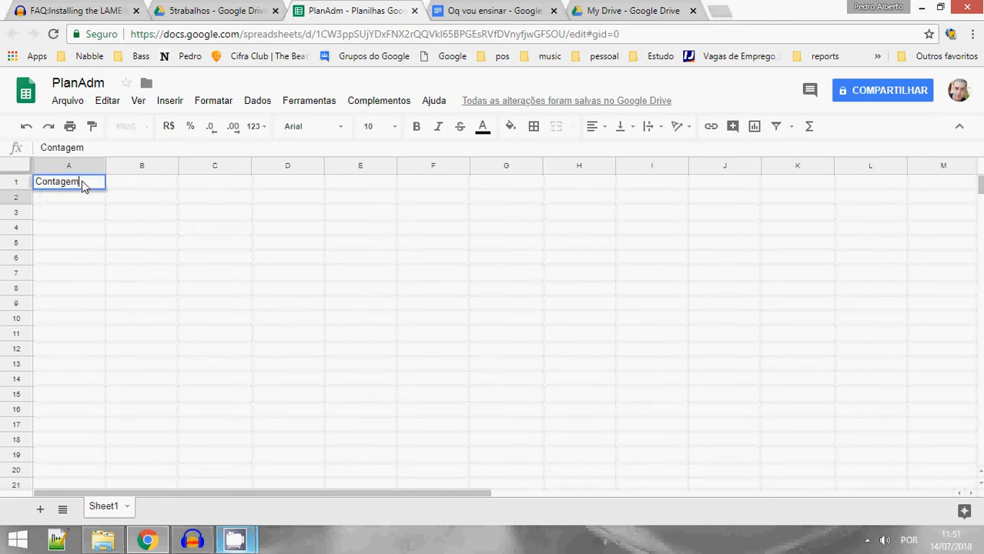
key("Return")
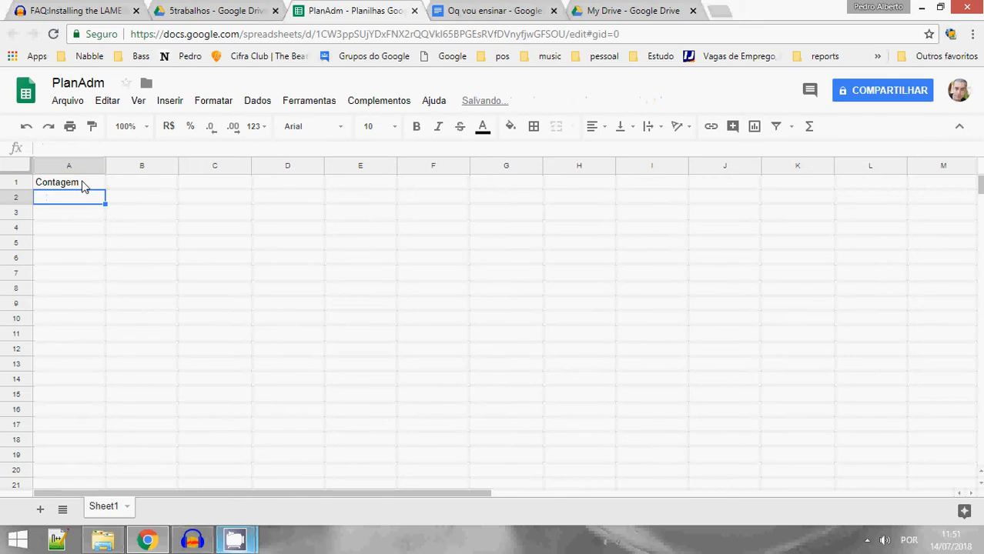
type("1")
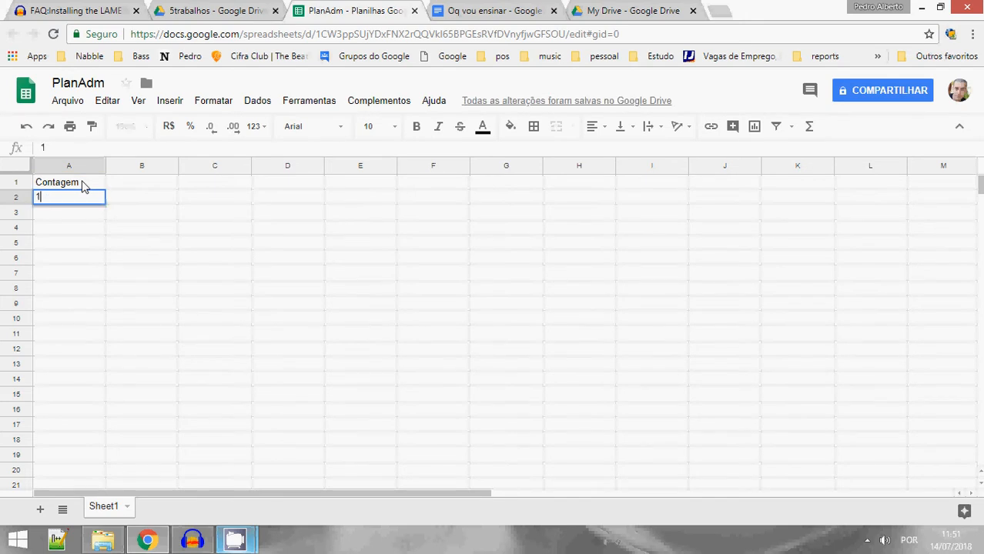
key("Return")
Fill the 1 from cell A2 down to A13 and across to E2.
key("Up")
left_click_drag(106, 202, 101, 365)
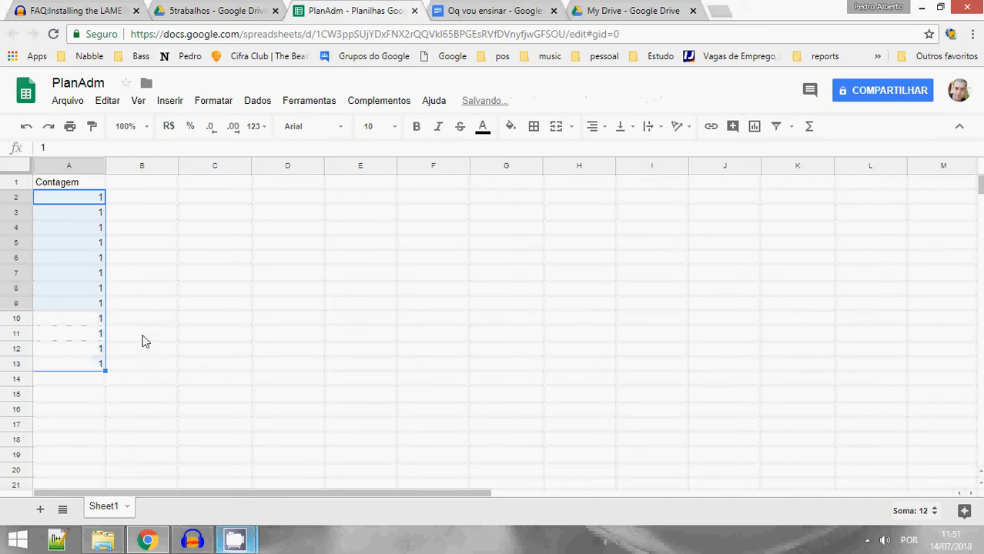
left_click(146, 324)
left_click(101, 200)
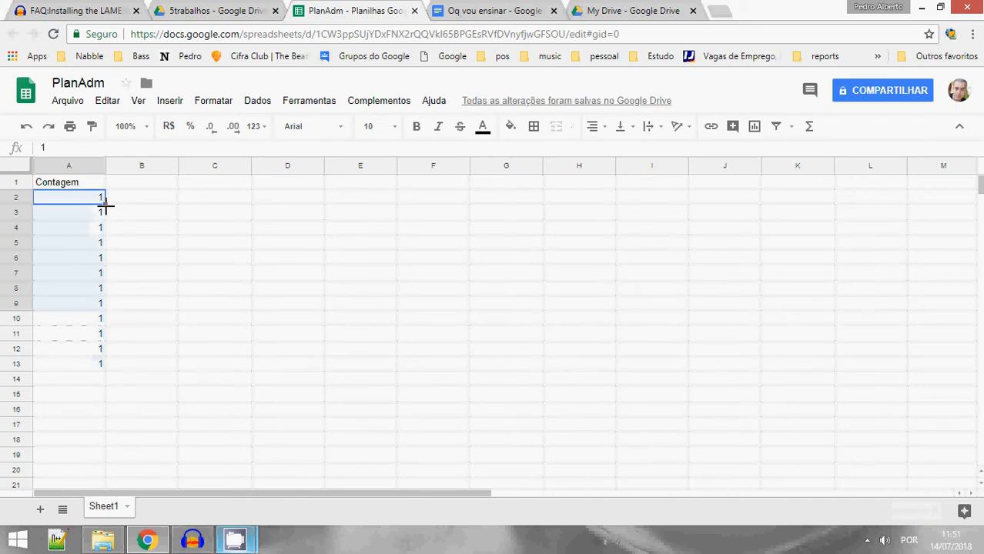
left_click_drag(104, 201, 326, 205)
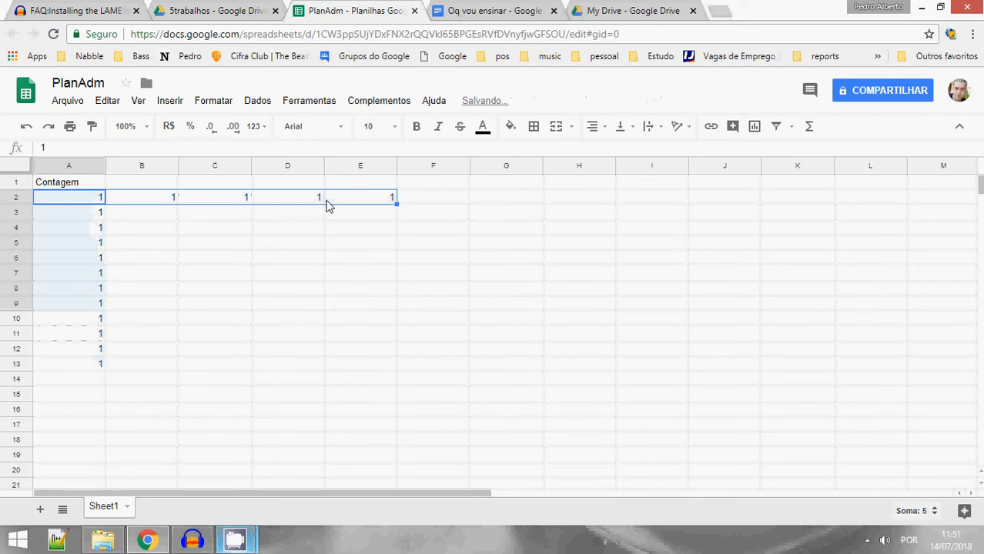
left_click(194, 309)
Clear the copied 1s below and beside cell A2, keeping only the original value.
left_click(108, 381)
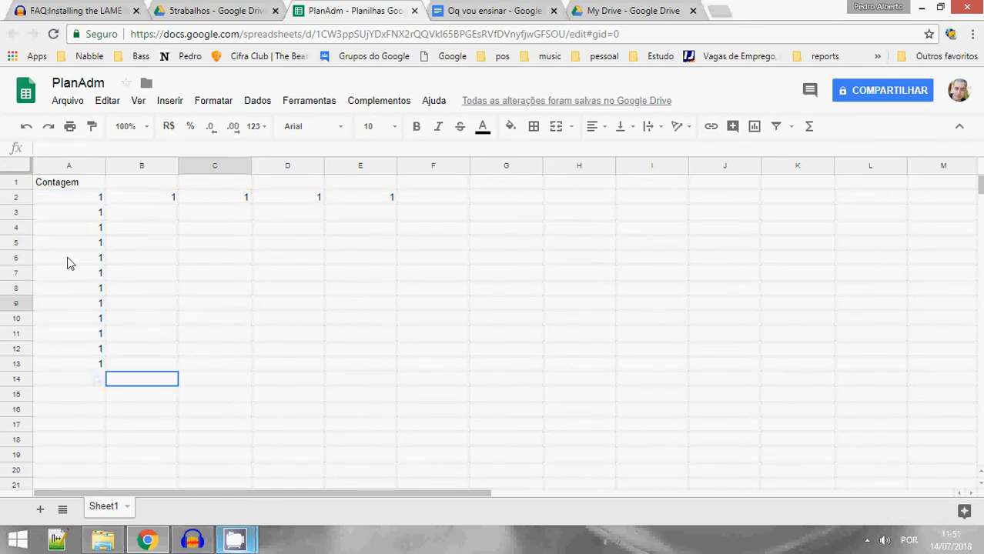
left_click(78, 219, "shift")
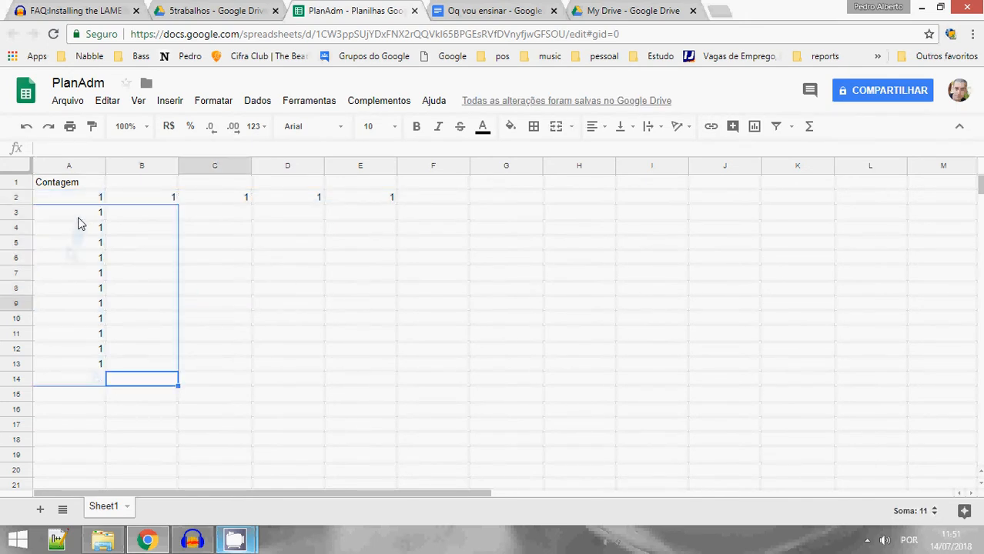
key("Delete")
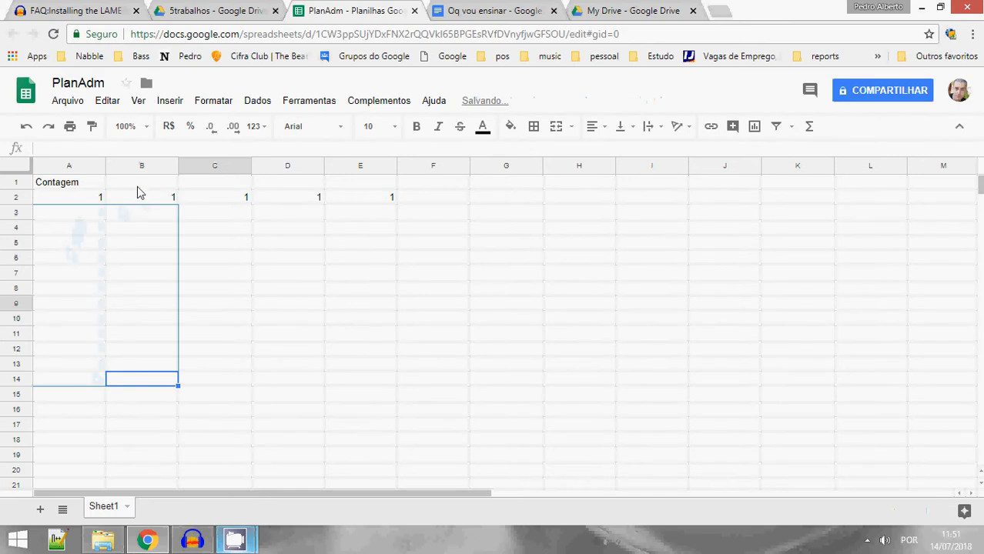
left_click(141, 187)
left_click(382, 233, "shift")
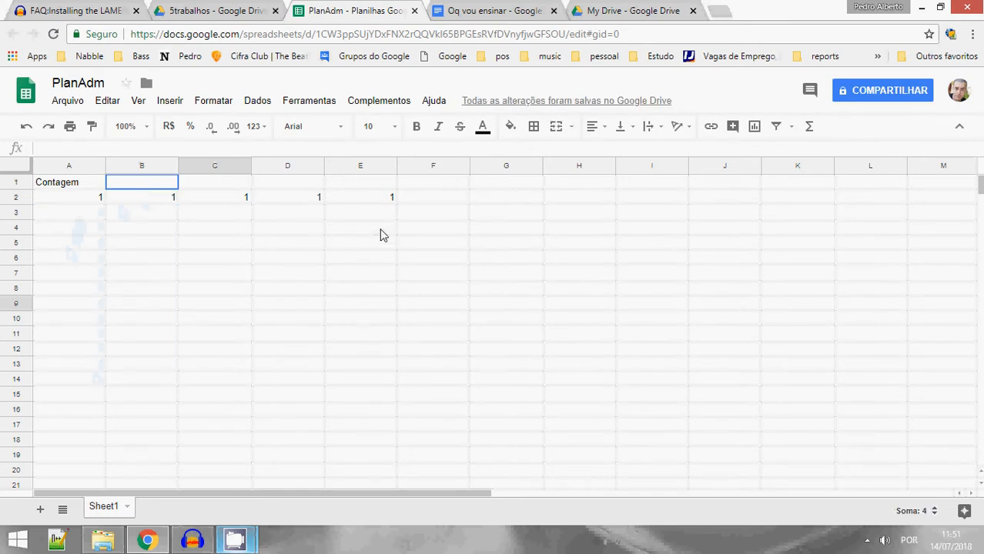
key("Delete")
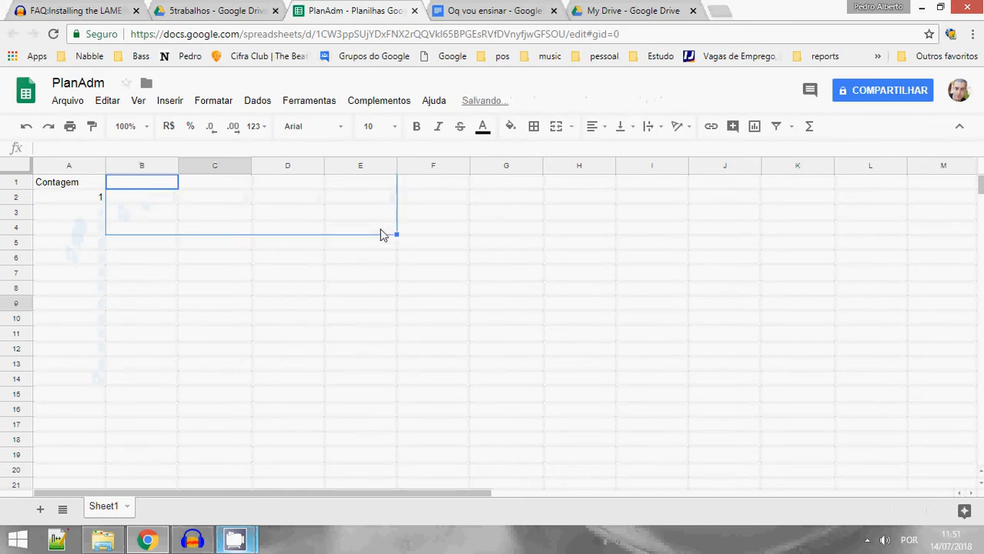
Enter 2 in cell A3 and extend the series from A2:A3 down to 14 in cell A15.
left_click(77, 220)
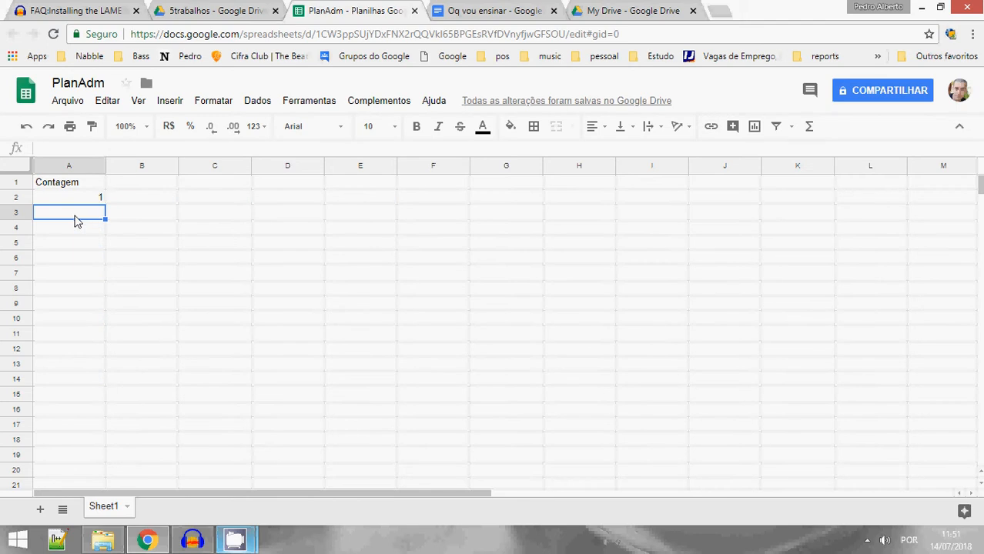
type("2")
key("Return")
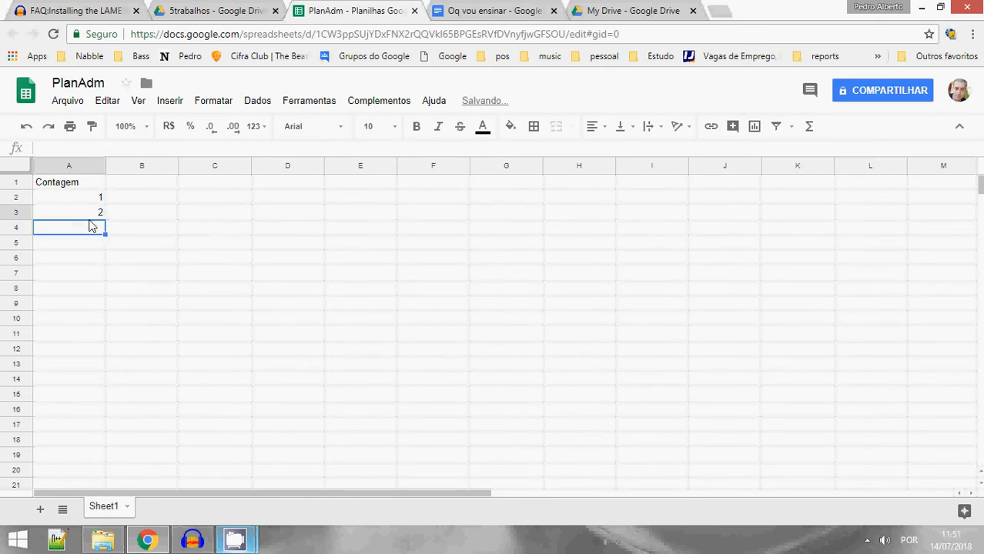
left_click(92, 198)
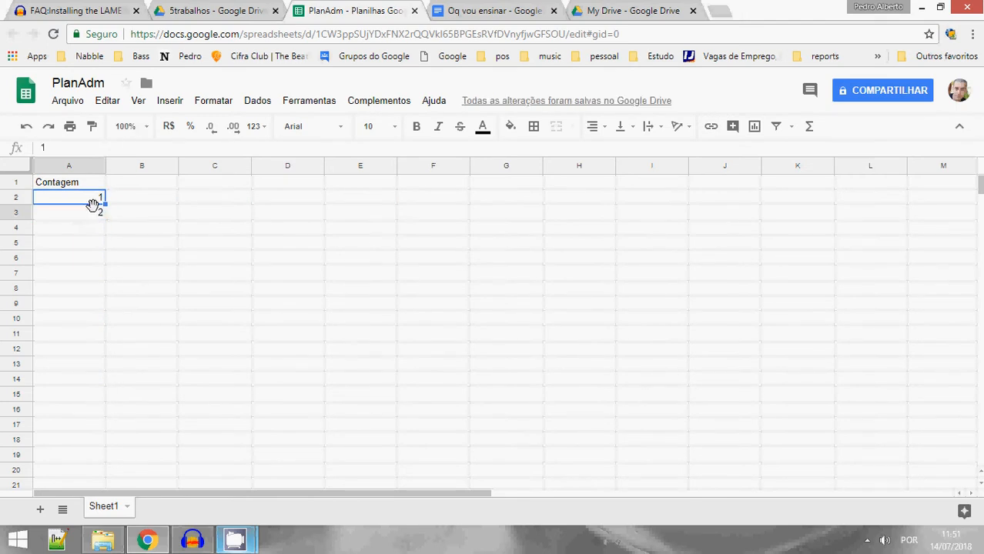
left_click_drag(98, 201, 103, 317)
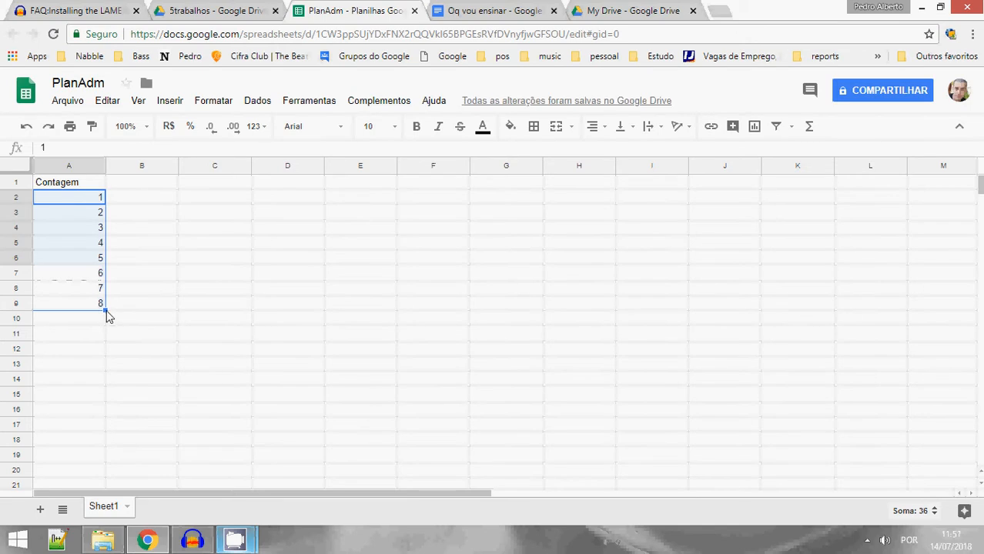
left_click_drag(106, 311, 94, 391)
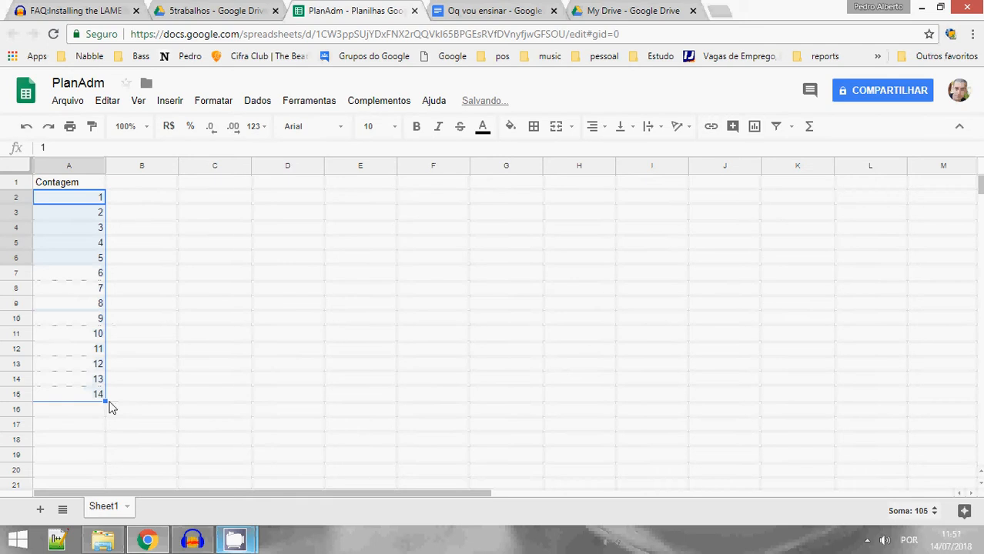
left_click(158, 262)
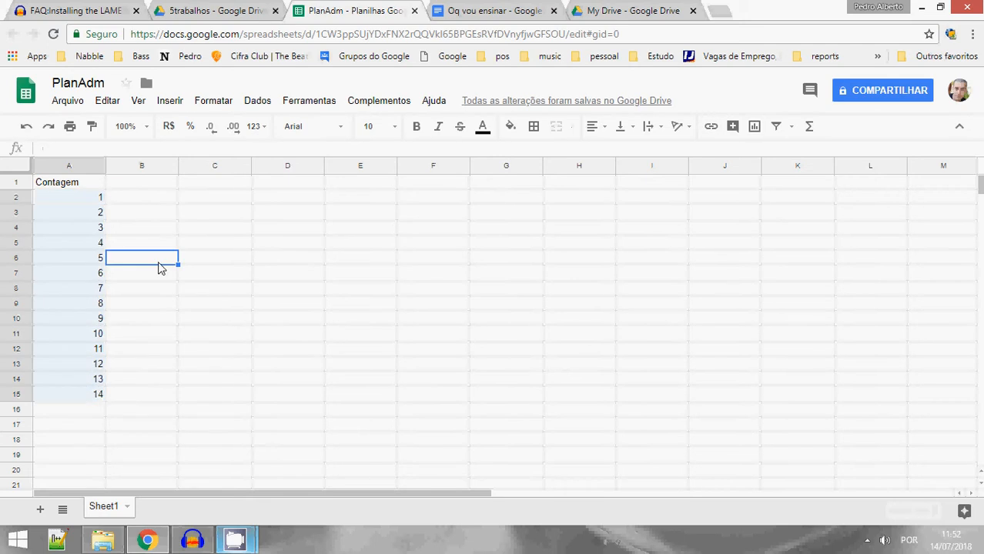
Enter 2 in cell B2 and extend the series from A2:B2 across to 4 in cell D2.
left_click(191, 204)
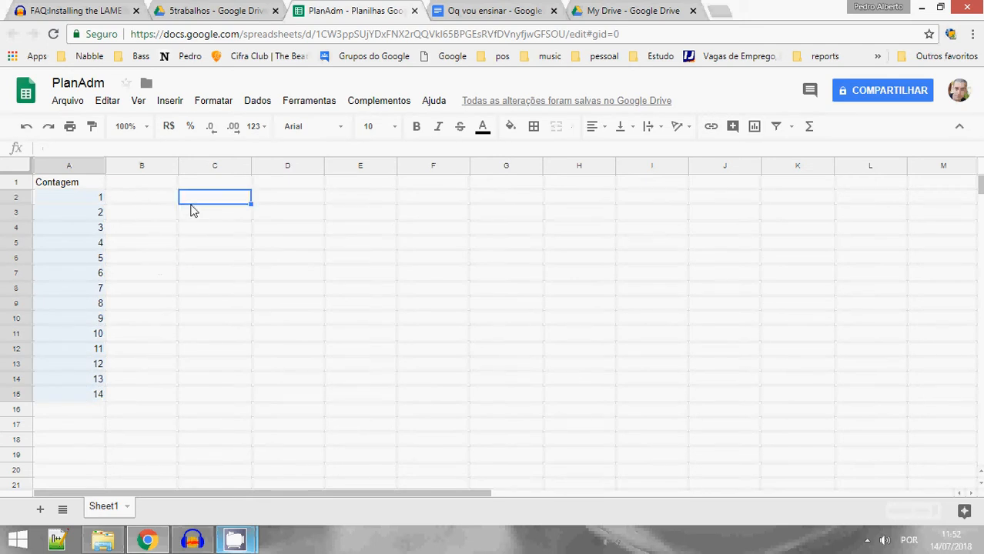
left_click(120, 202)
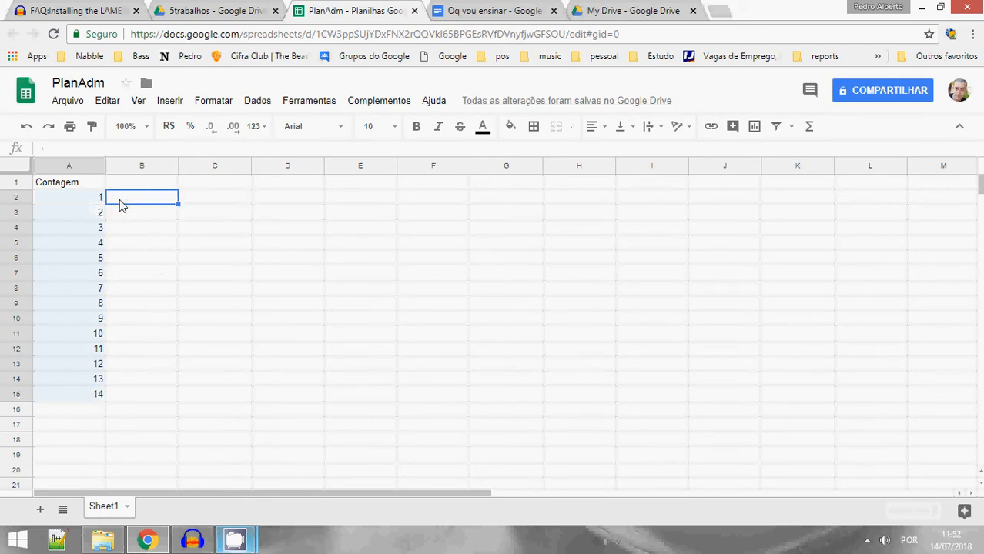
type("2")
left_click(213, 201)
left_click(93, 206)
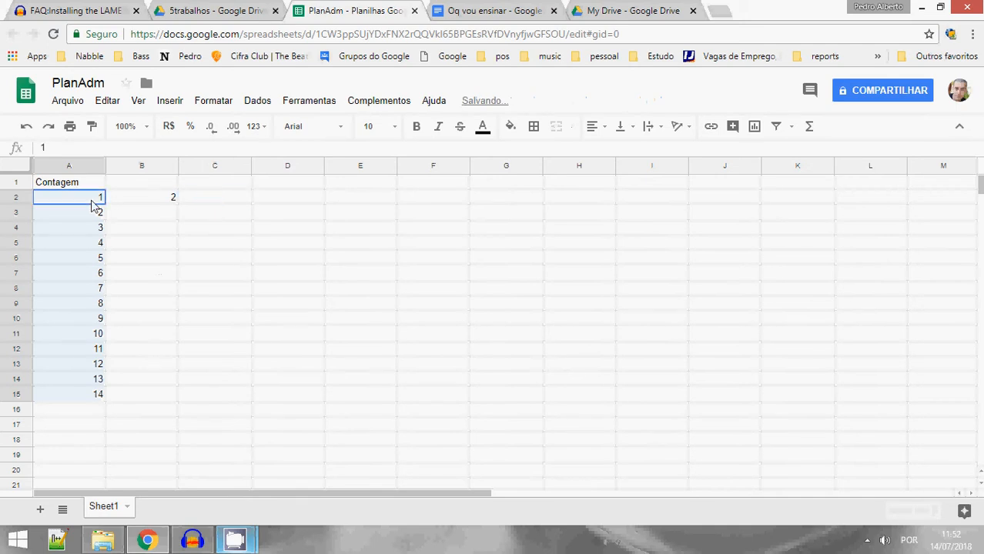
left_click(135, 202)
left_click_drag(84, 203, 173, 204)
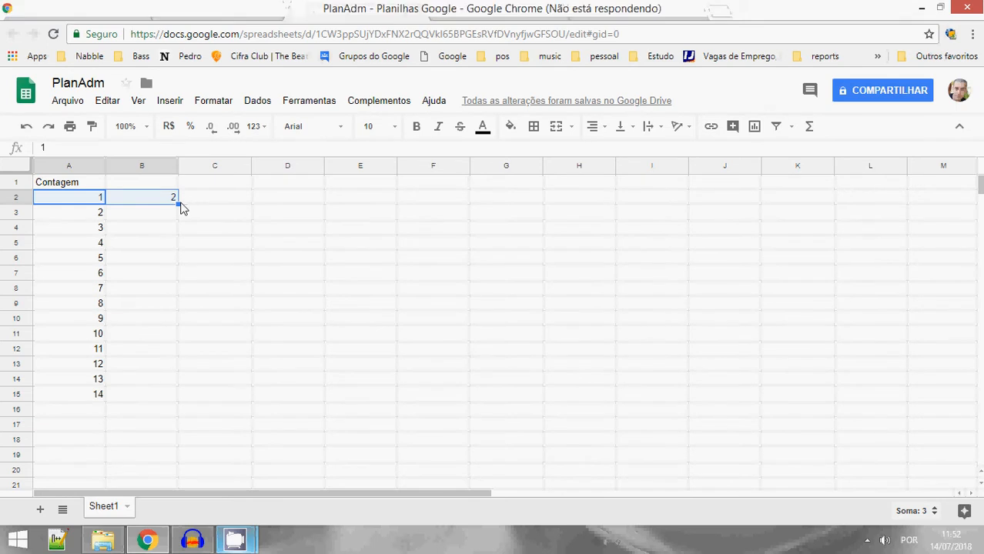
left_click_drag(179, 204, 320, 200)
left_click(349, 212)
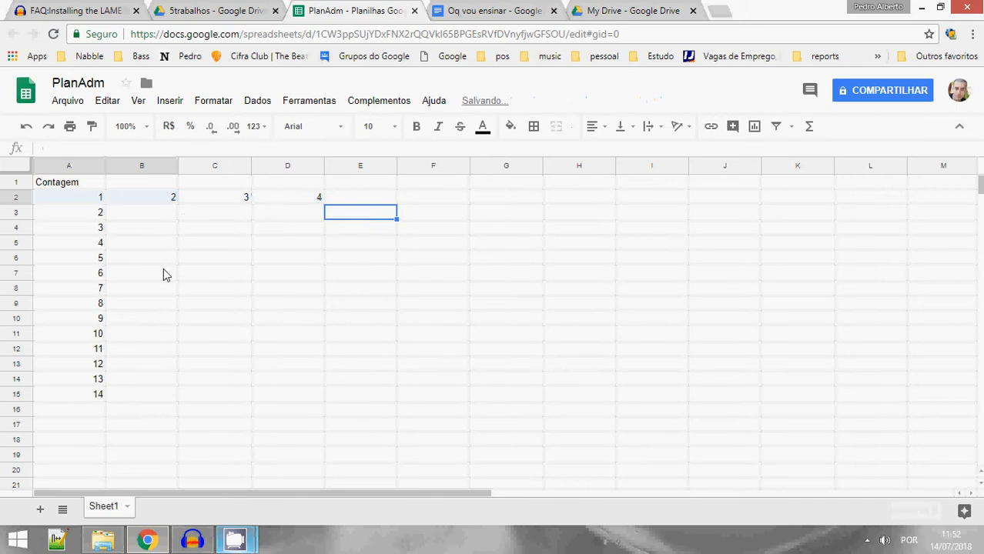
Clear the contents of the range B2:D7.
left_click_drag(163, 274, 295, 191)
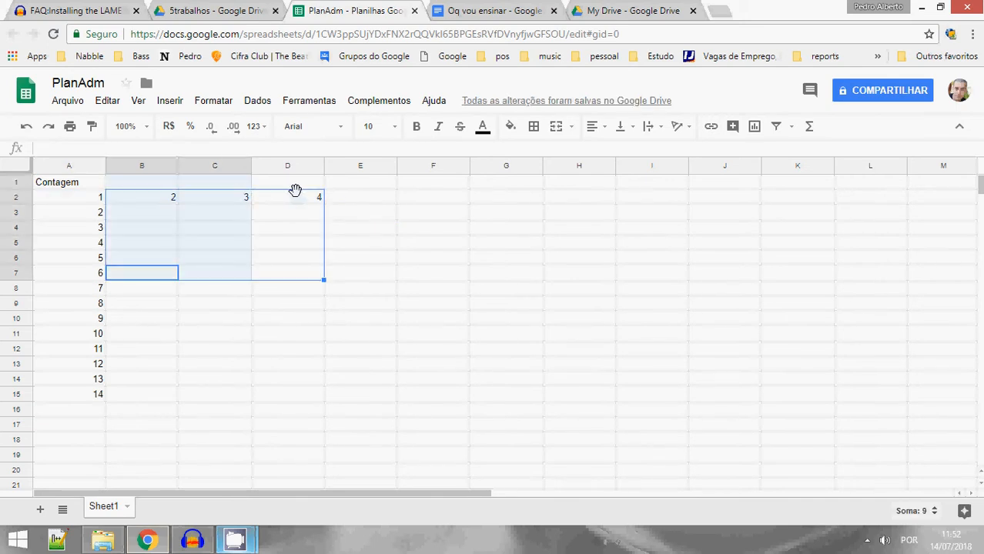
key("Delete")
left_click(434, 243)
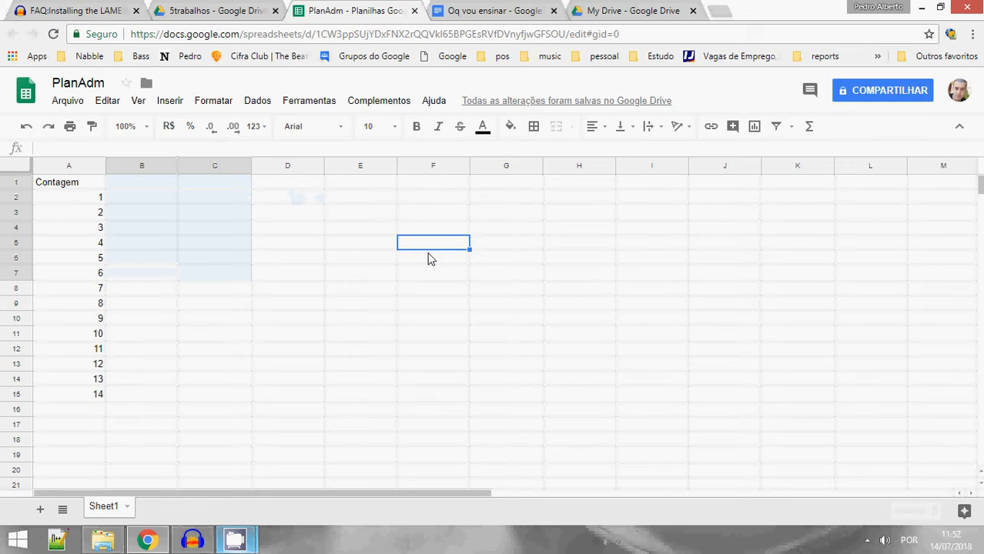
Enter the column headings Num 1, Num 2 and Num3 in cells B1, C1 and D1.
left_click(146, 187)
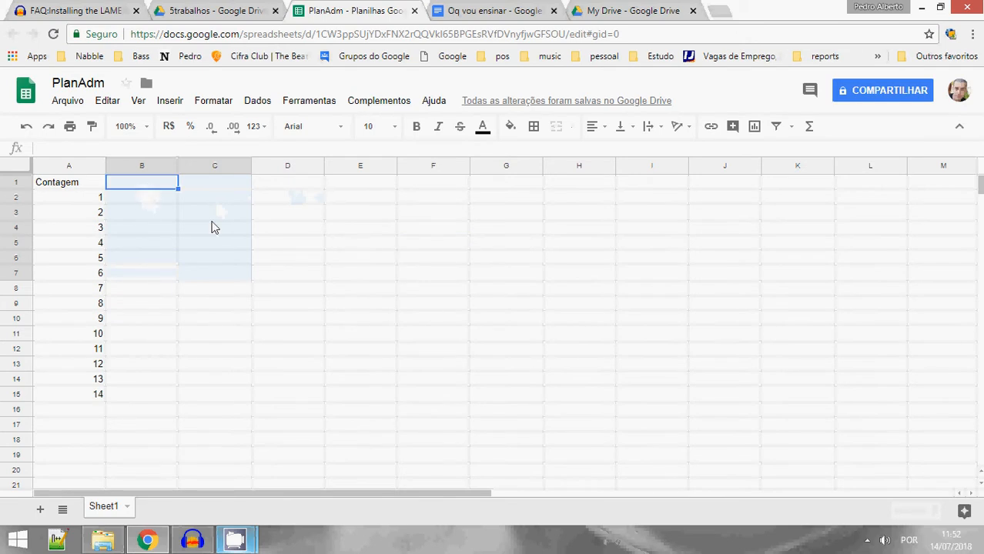
type("Num")
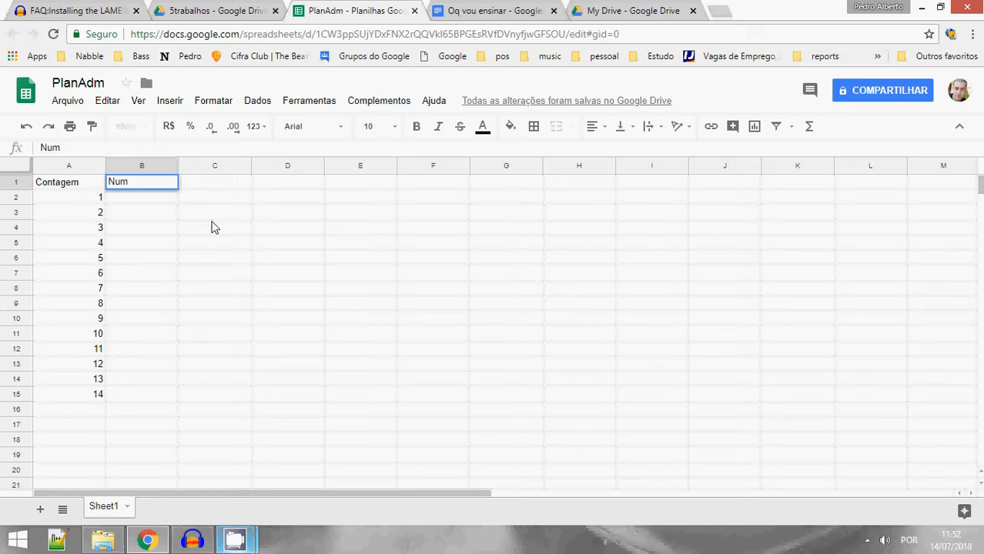
type(" 1")
key("Tab")
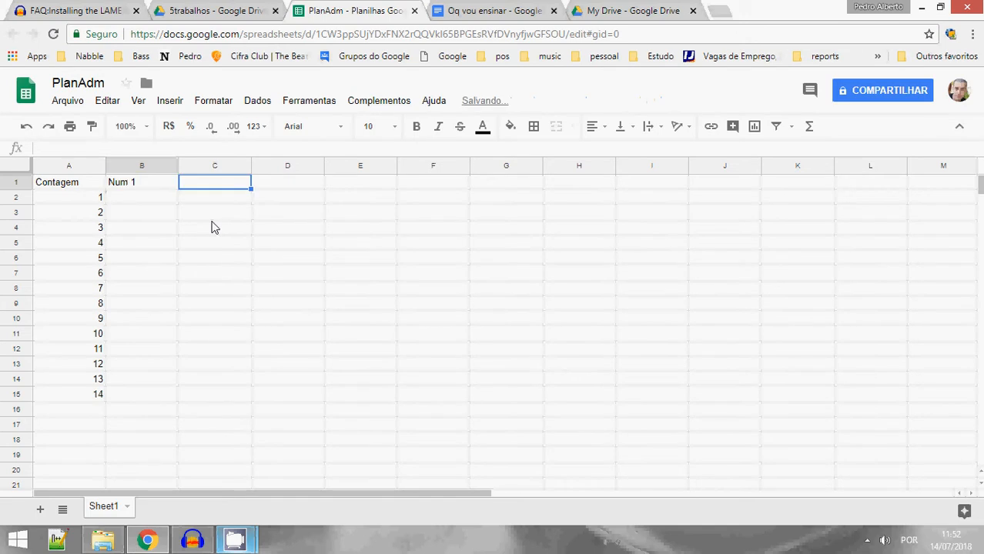
type("Num")
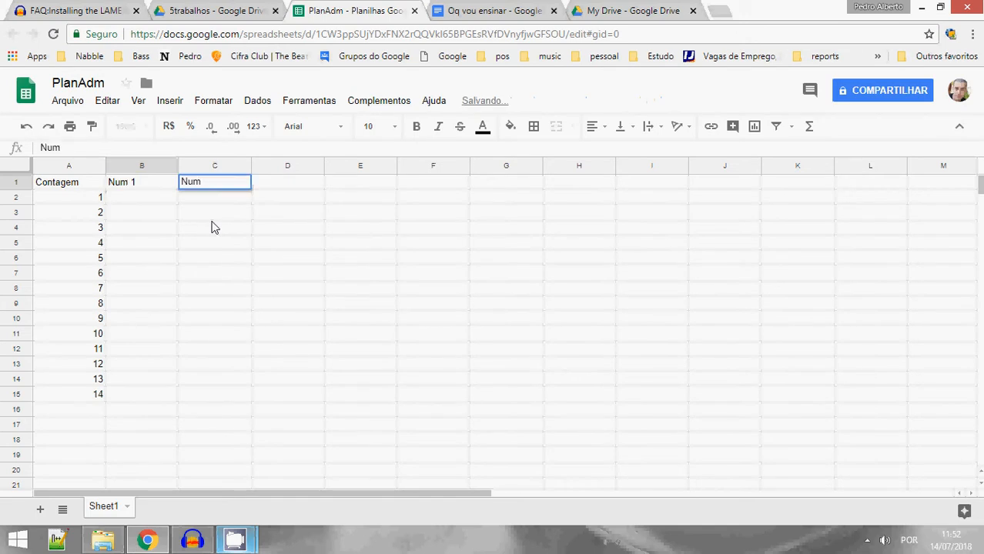
type(" 2")
key("Tab")
type("Num3")
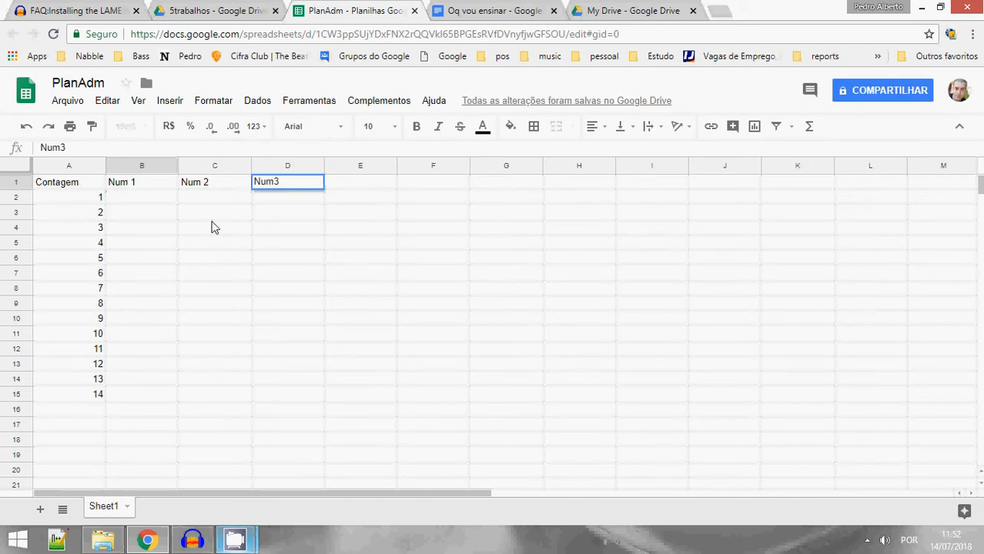
key("Left")
left_click(214, 228)
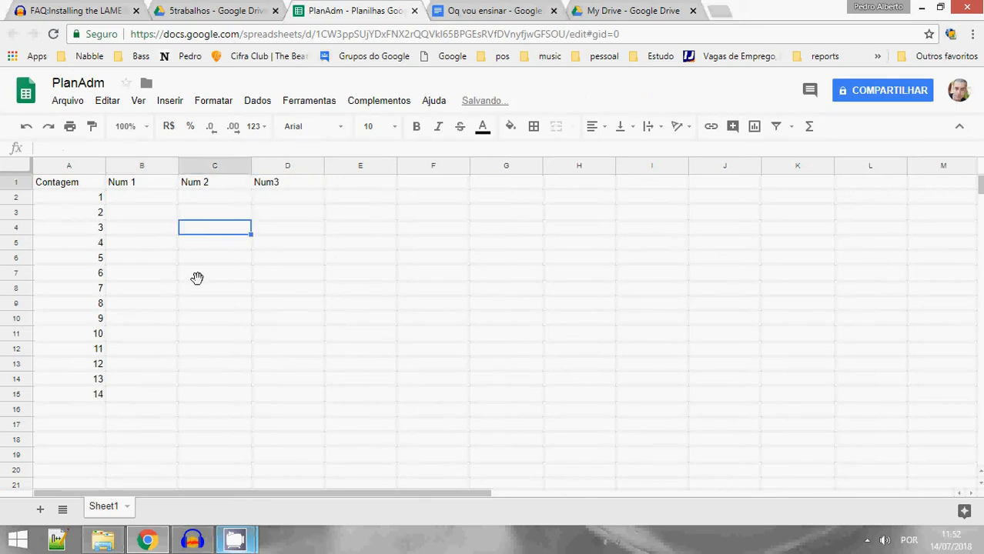
Enter the labels Função in cell A17 and Fórmula in cell A18.
left_click(75, 425)
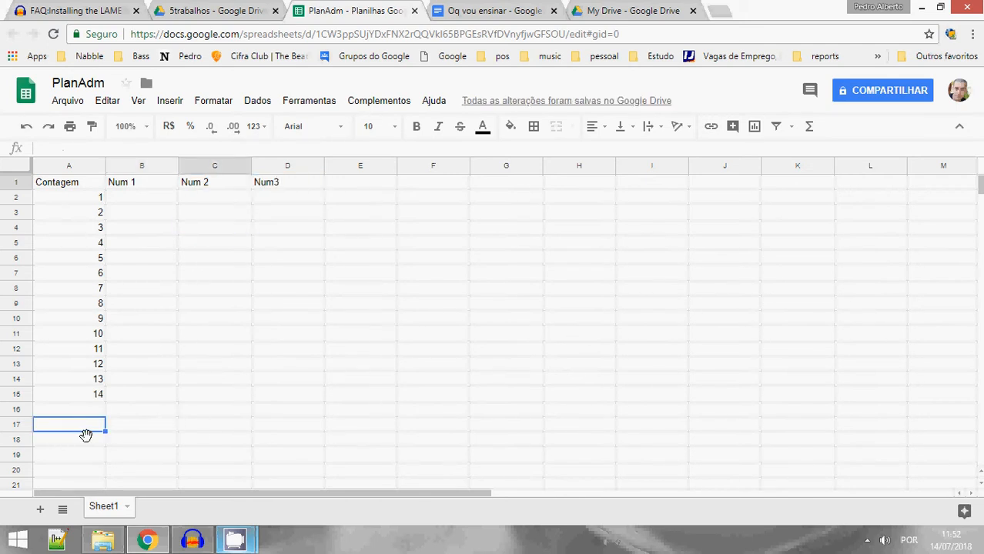
type("Função")
key("Return")
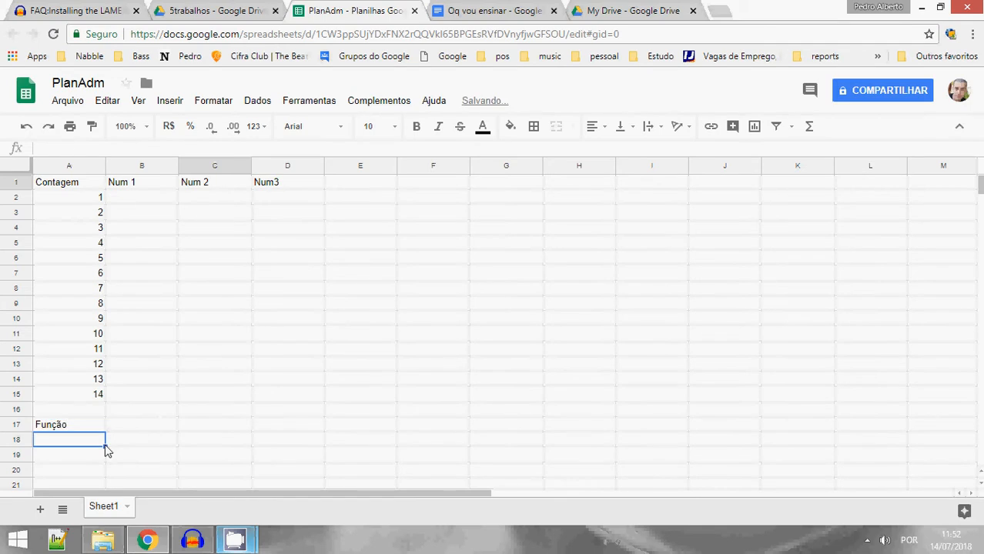
type("Fórmula")
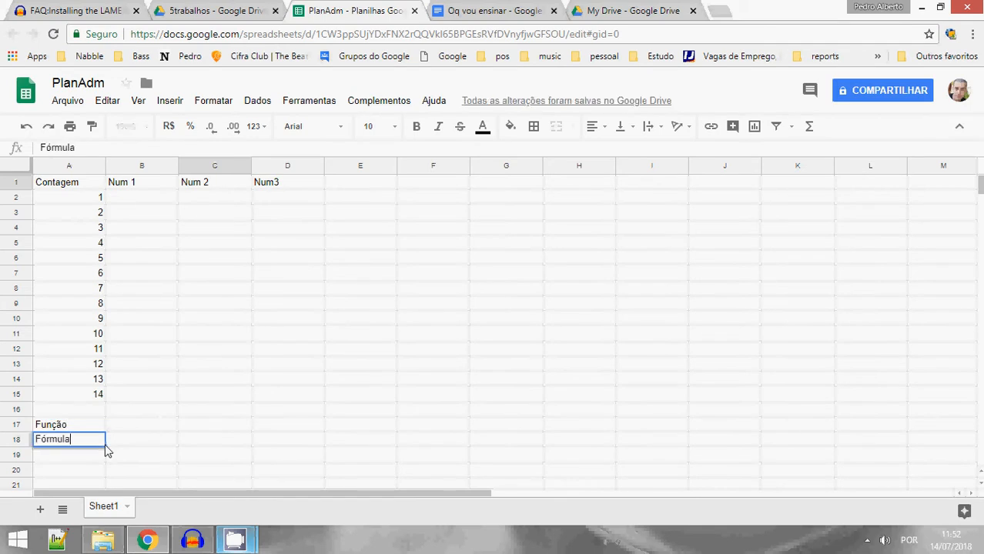
left_click(173, 428)
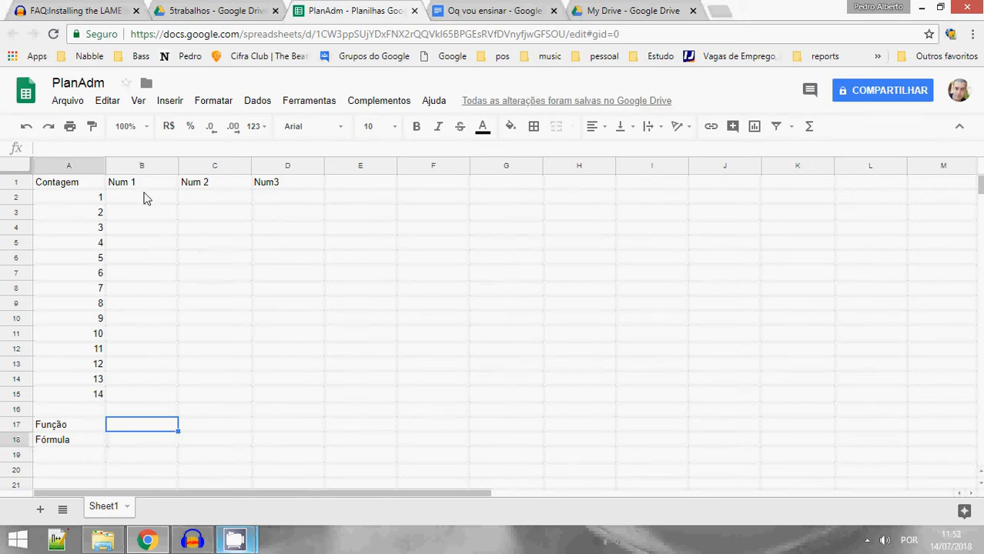
left_click(76, 445)
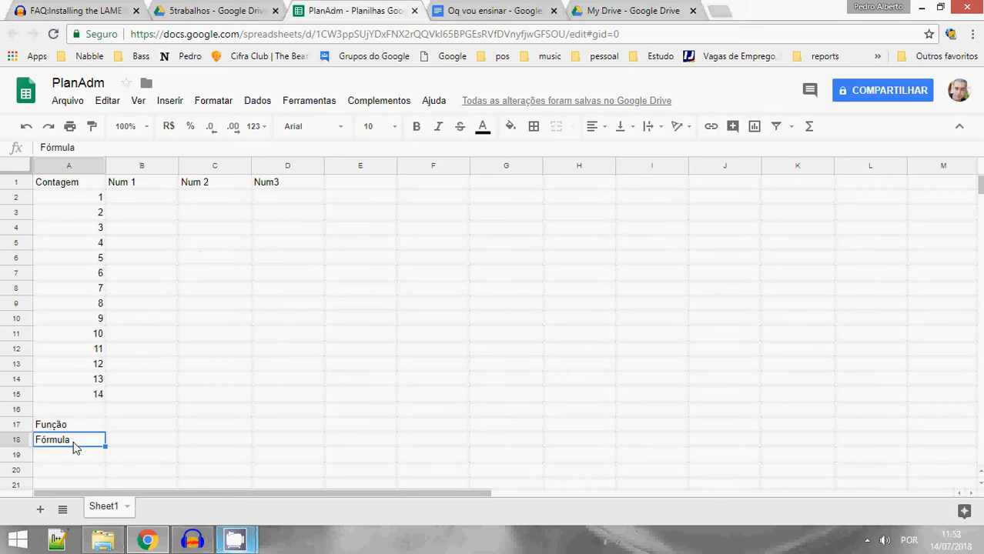
Try to enter a lone equals sign in cell B18, and clear the entry.
left_click(138, 446)
type("=")
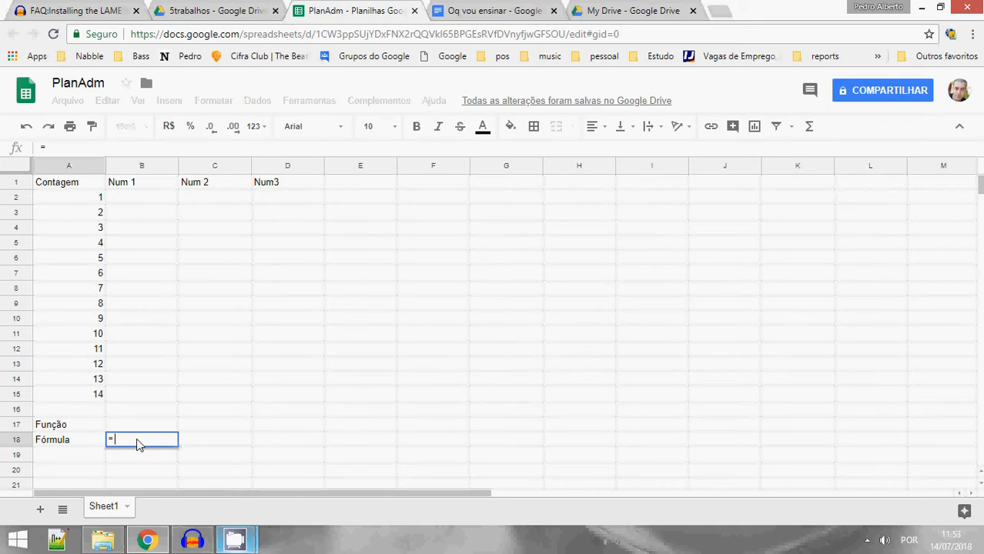
key("Return")
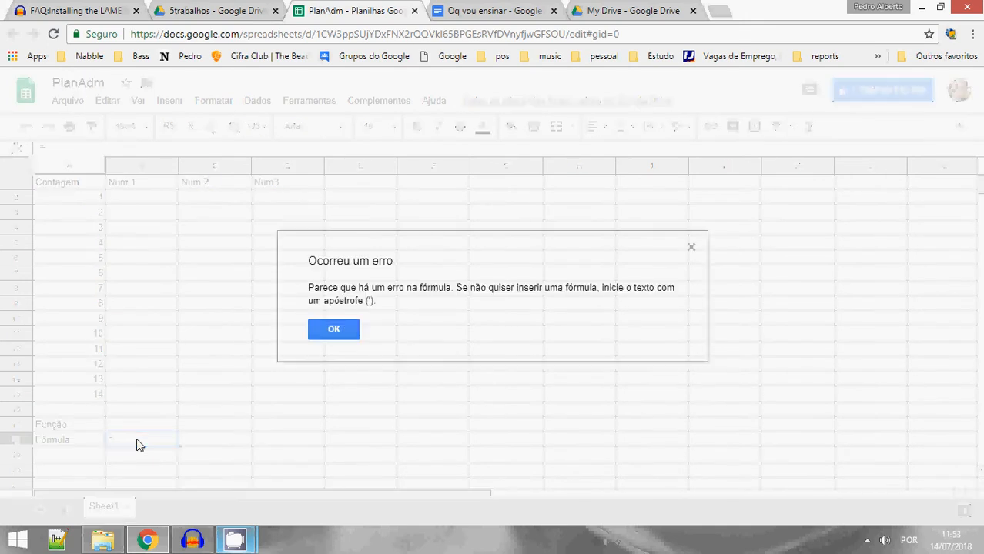
left_click(319, 332)
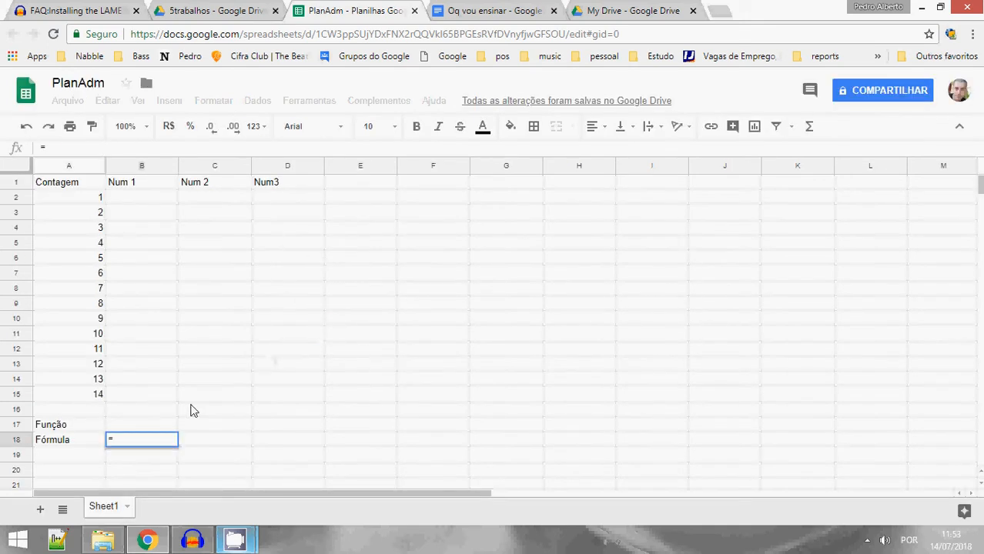
key("Left")
key("BackSpace")
key("BackSpace")
key("BackSpace")
key("BackSpace")
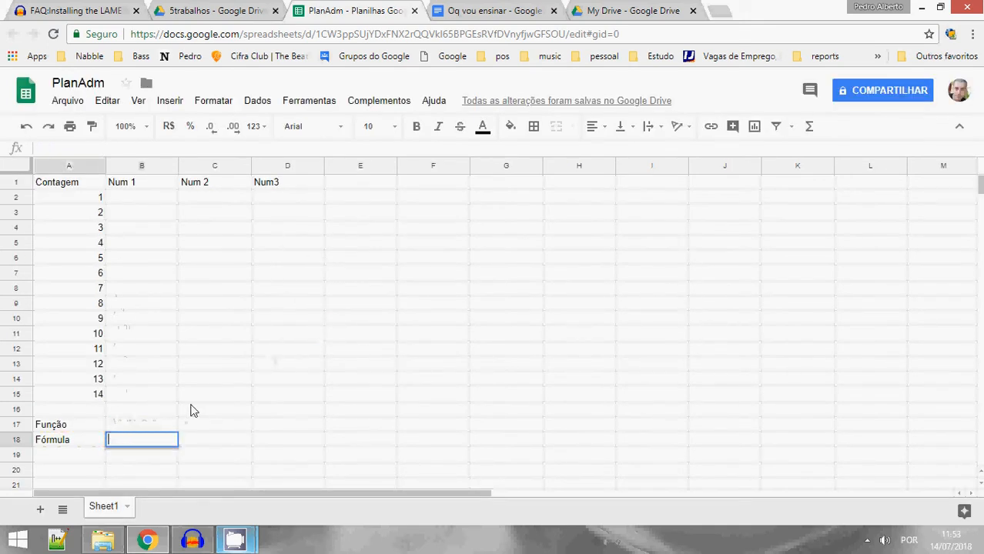
Try entering \= and /= in cell B18 to show the equals sign as text.
type("\\=")
key("Return")
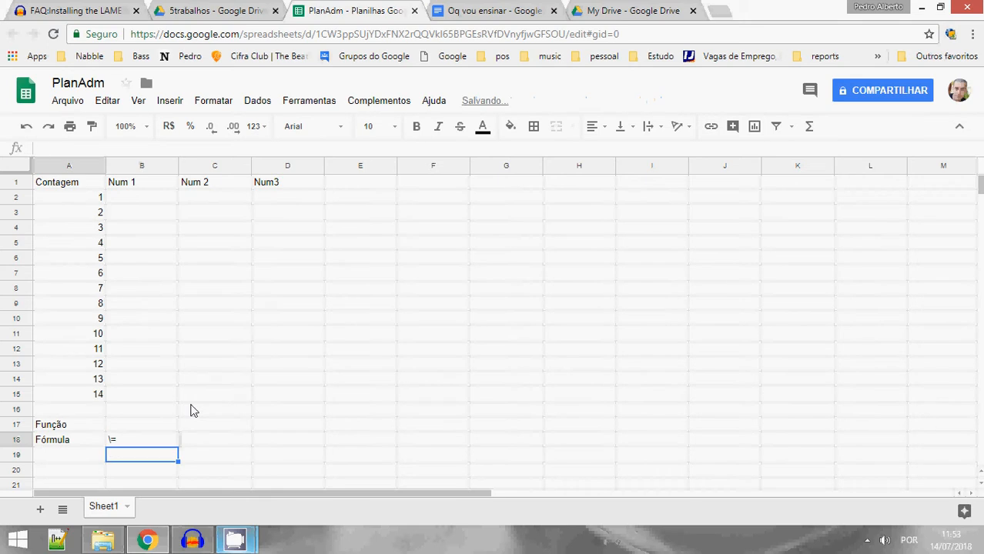
left_click(127, 442)
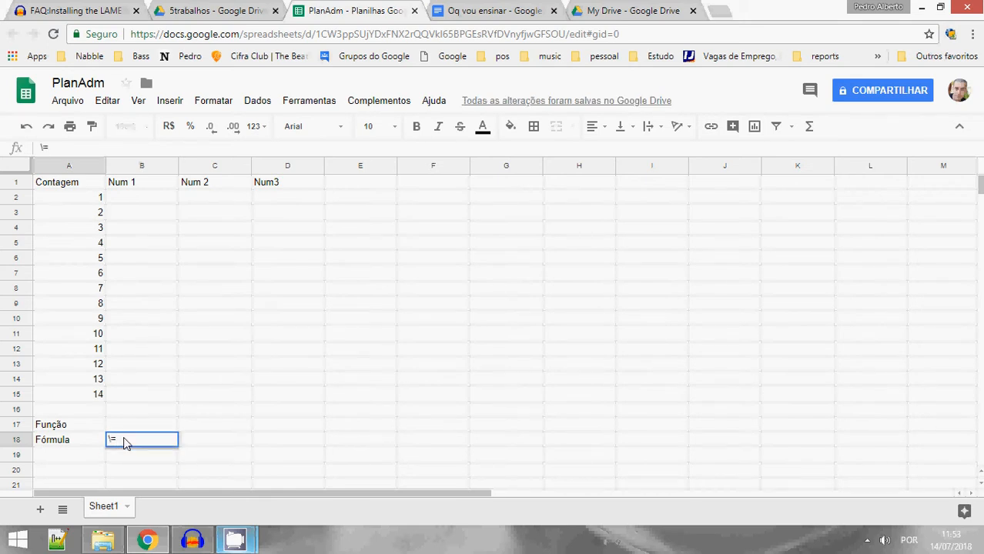
type("/=")
key("Return")
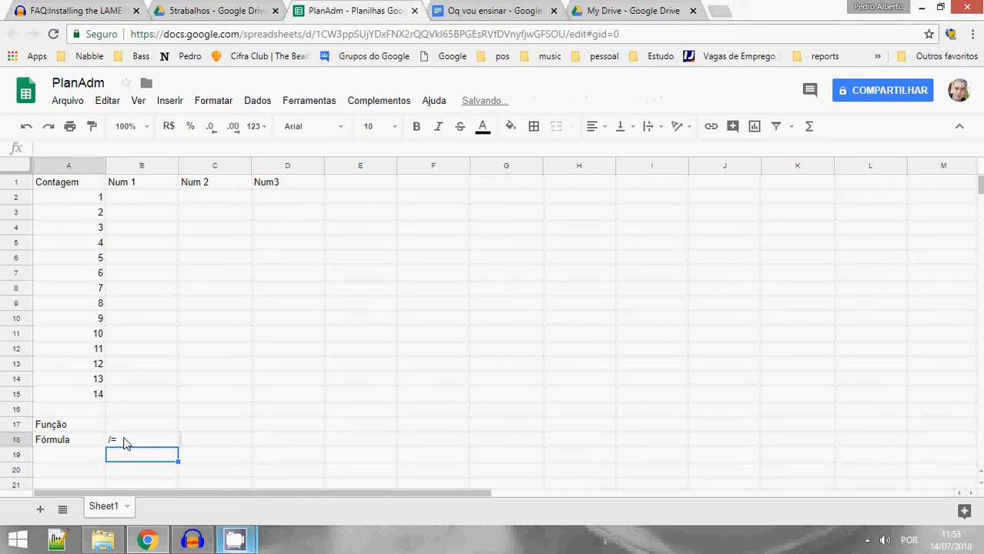
Replace the content of cell B18 with the text sinal de igual.
left_click(126, 442)
double_click(126, 442)
key("BackSpace")
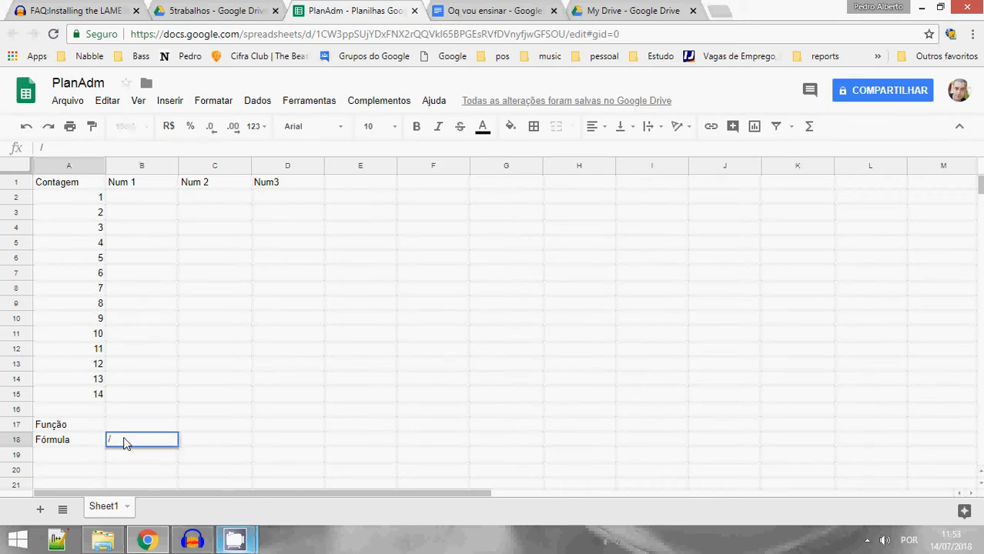
type("sinal")
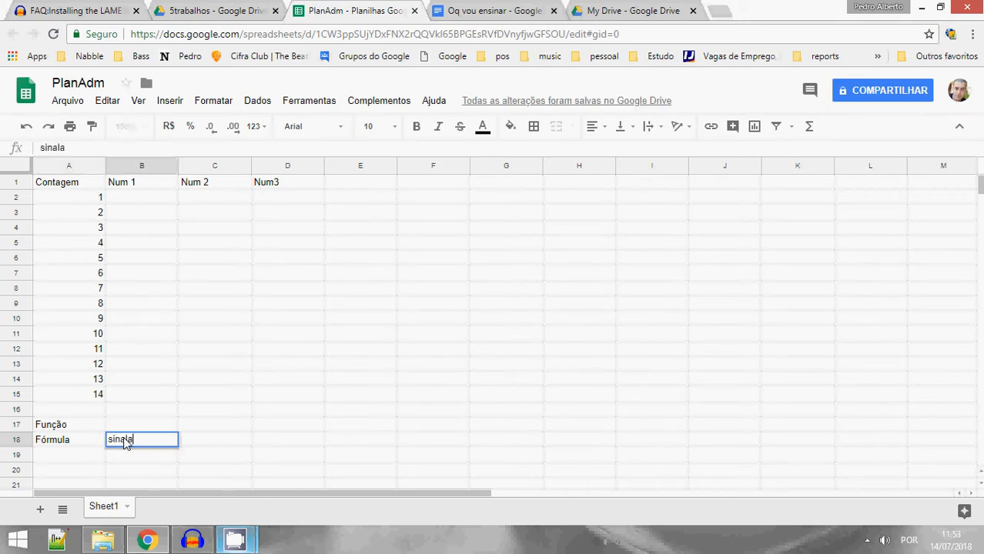
type(" de igua")
type("l")
key("Return")
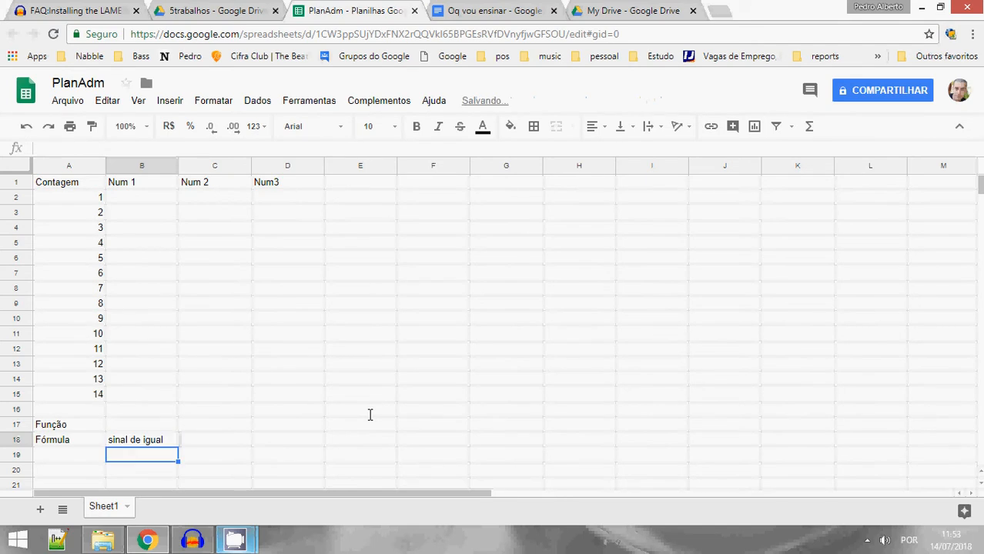
Enter the formula =4+3 in cell E2.
left_click(368, 186)
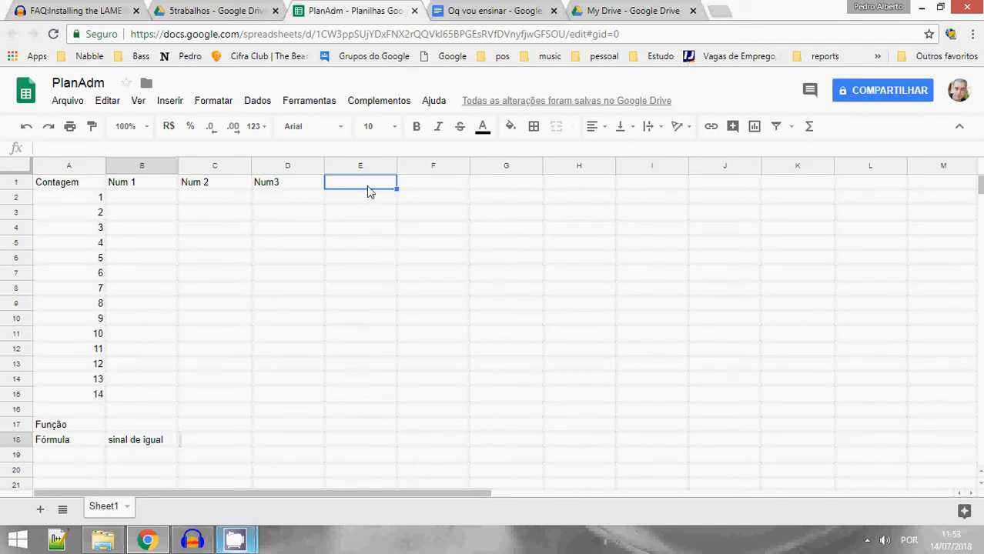
left_click(367, 199)
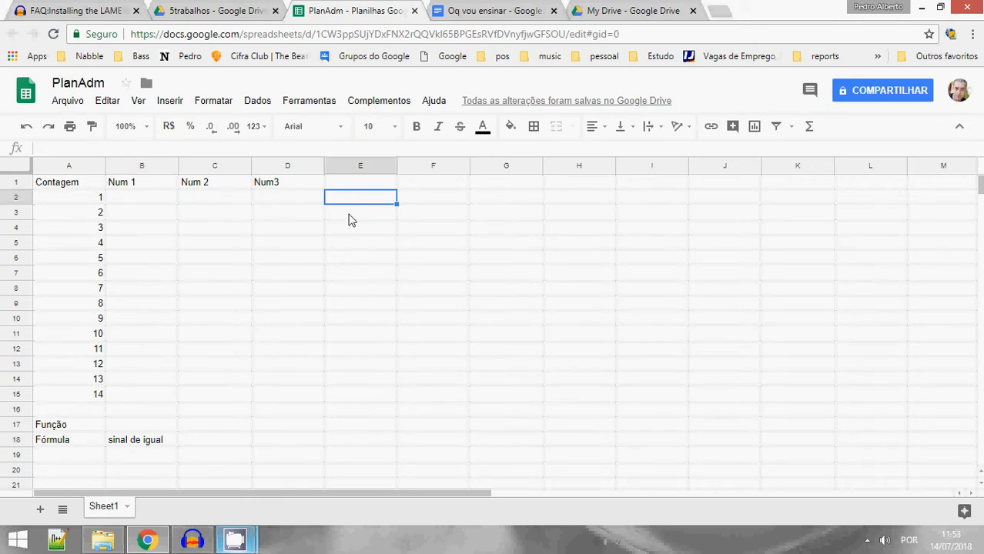
type("=")
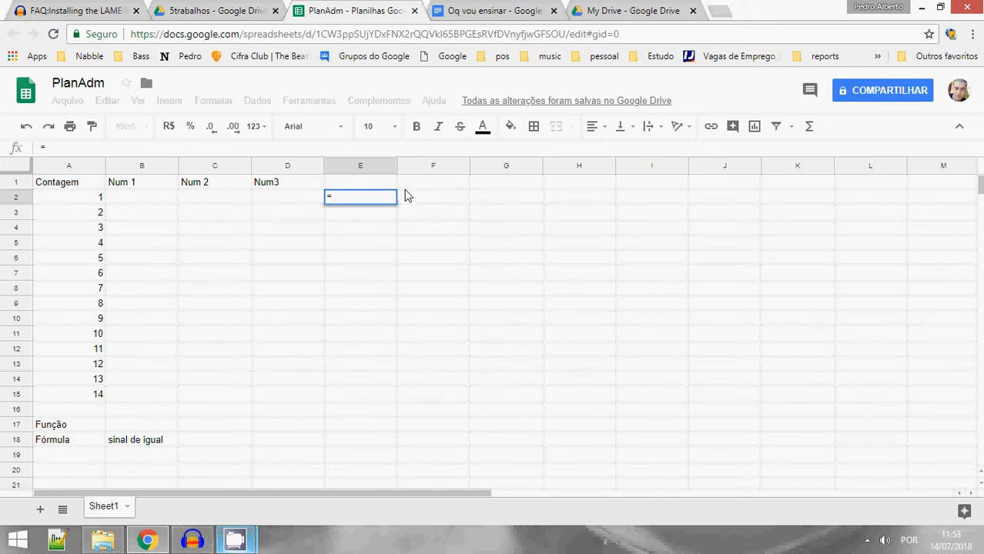
type("4")
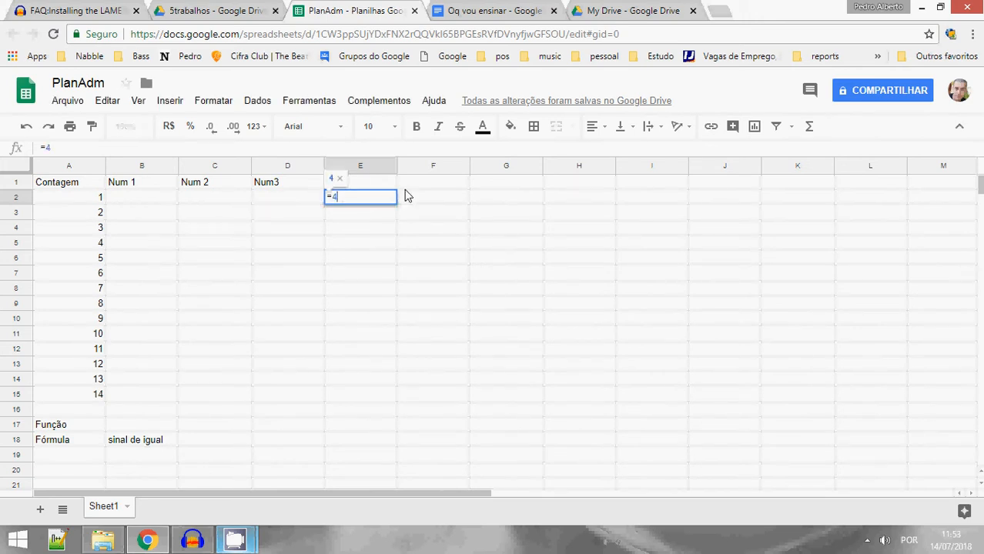
type("+")
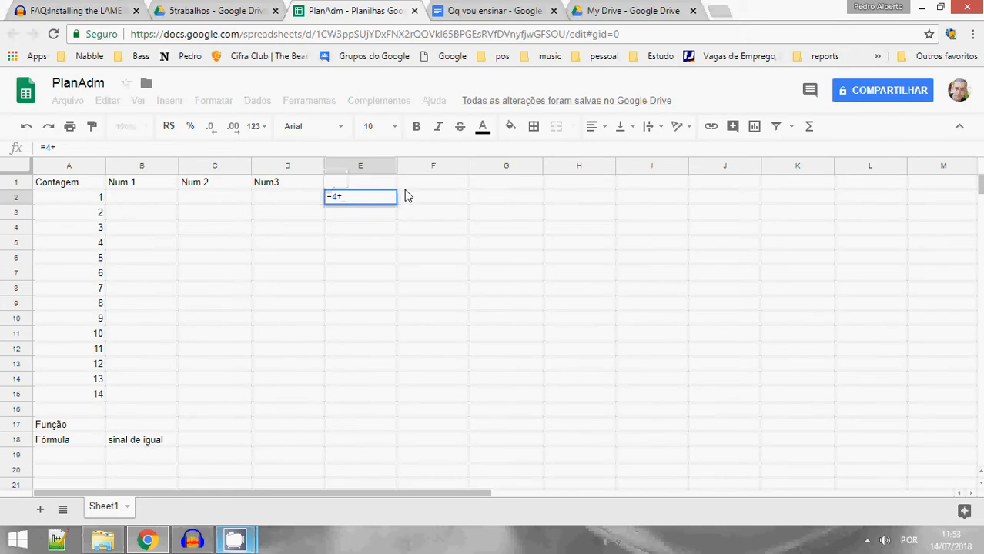
type("3")
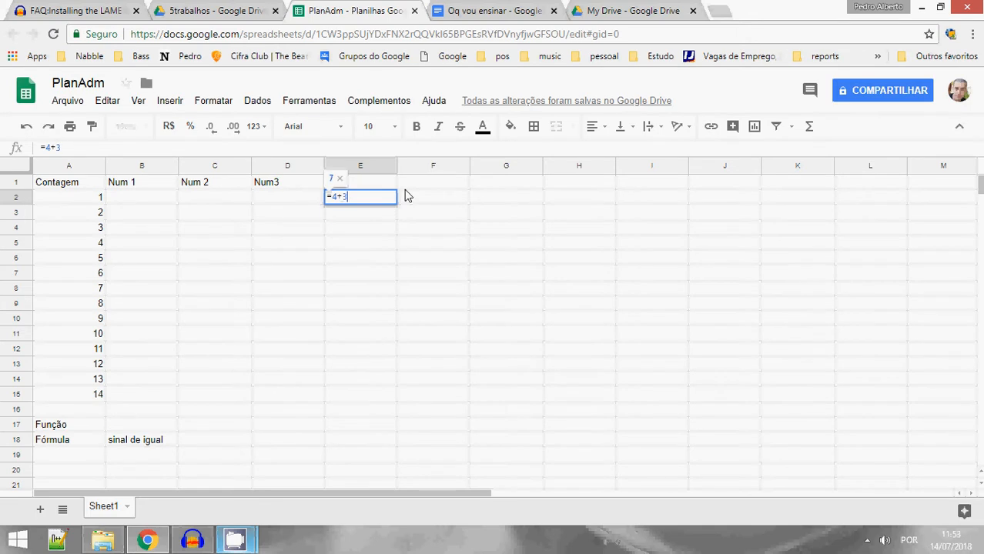
key("Return")
Extend the formula in cell E2 with a multiplication by 2, making it =4+3*2.
left_click(387, 202)
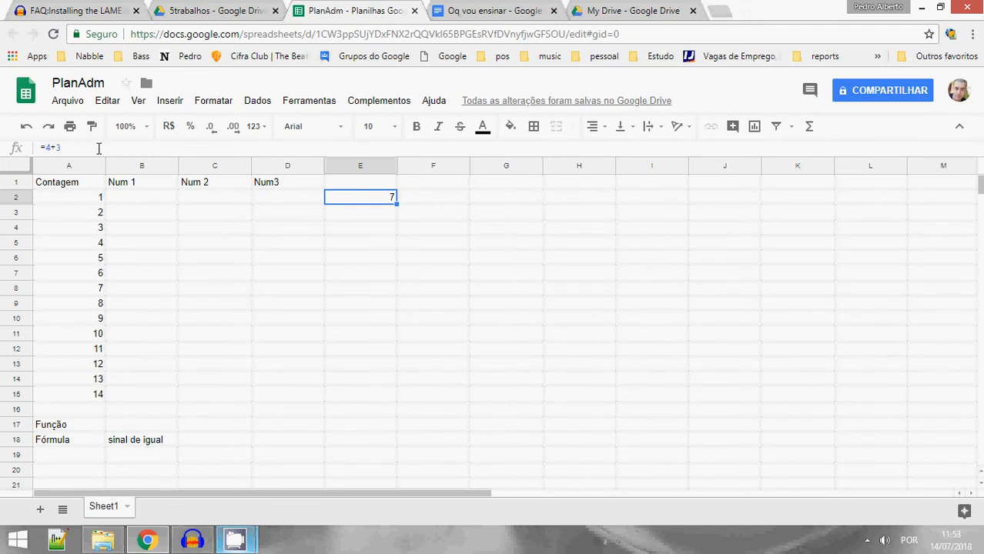
double_click(363, 202)
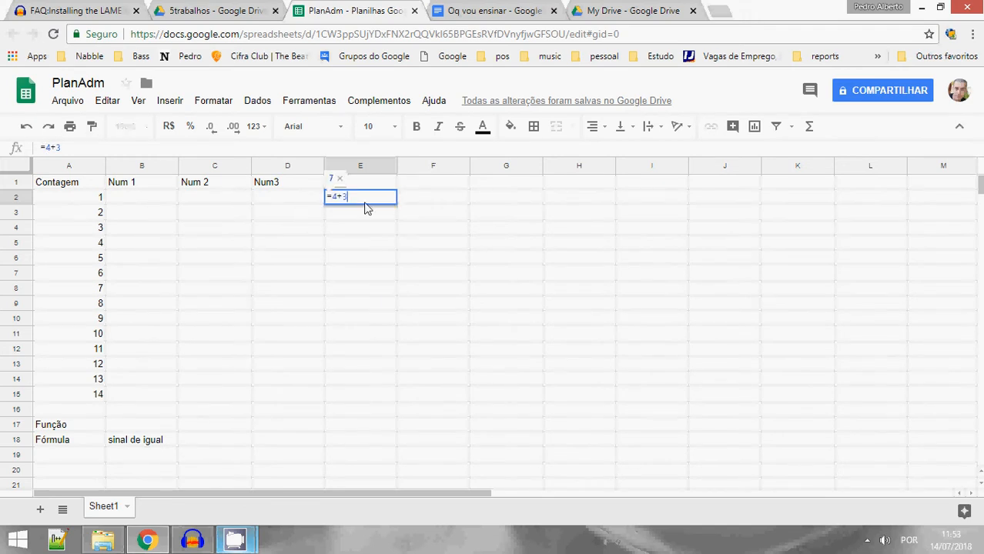
left_click(130, 146)
type("*")
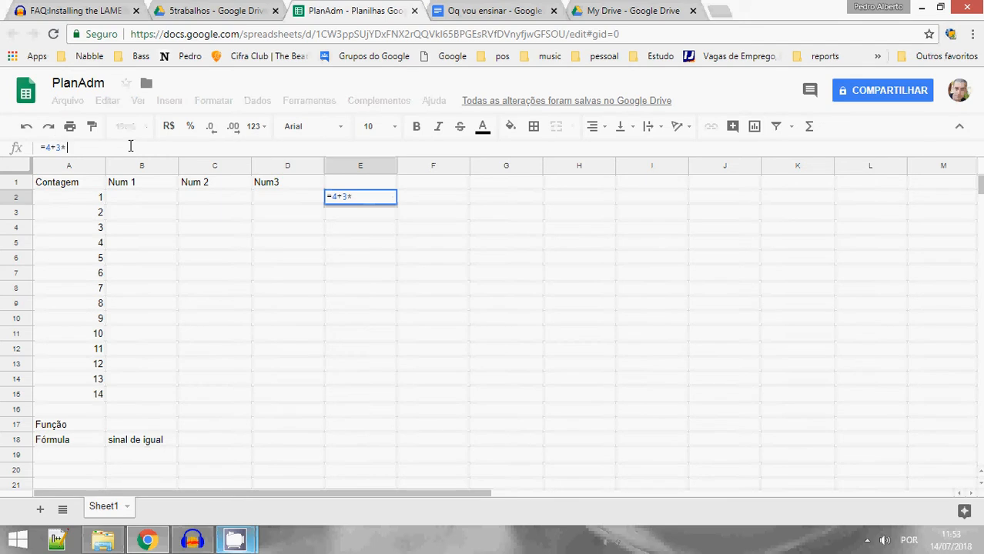
type("2")
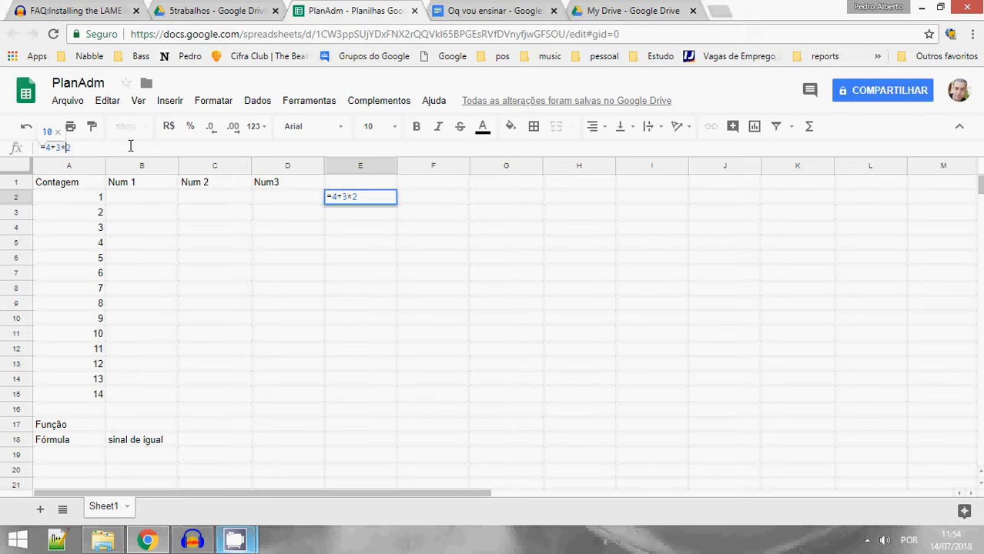
Put the addition in E2's formula in parentheses and add a division by 3, making it =(4+3)*2/3.
key("Home")
key("Right")
type("(")
key("Right")
key("Right")
key("Right")
type(")")
key("End")
type("/")
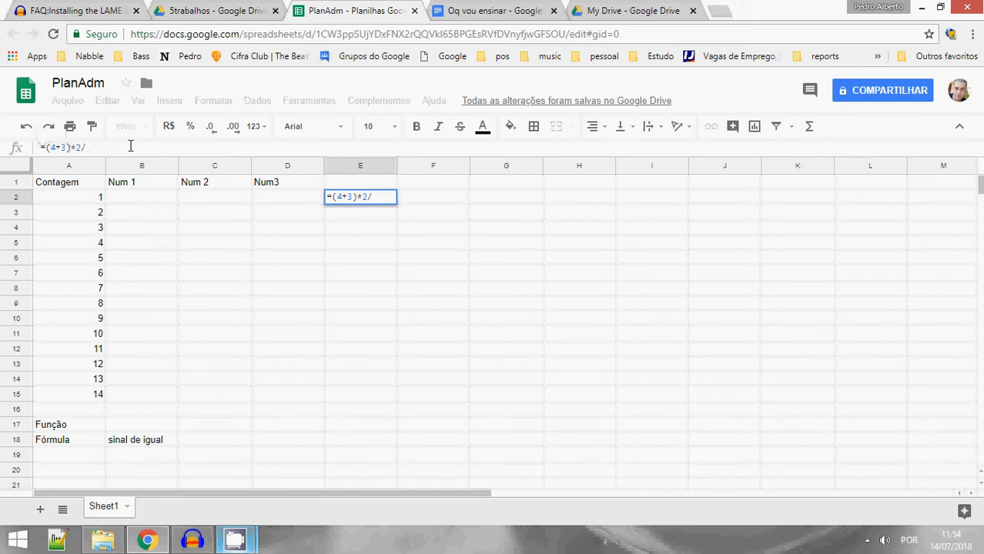
type("3")
key("Return")
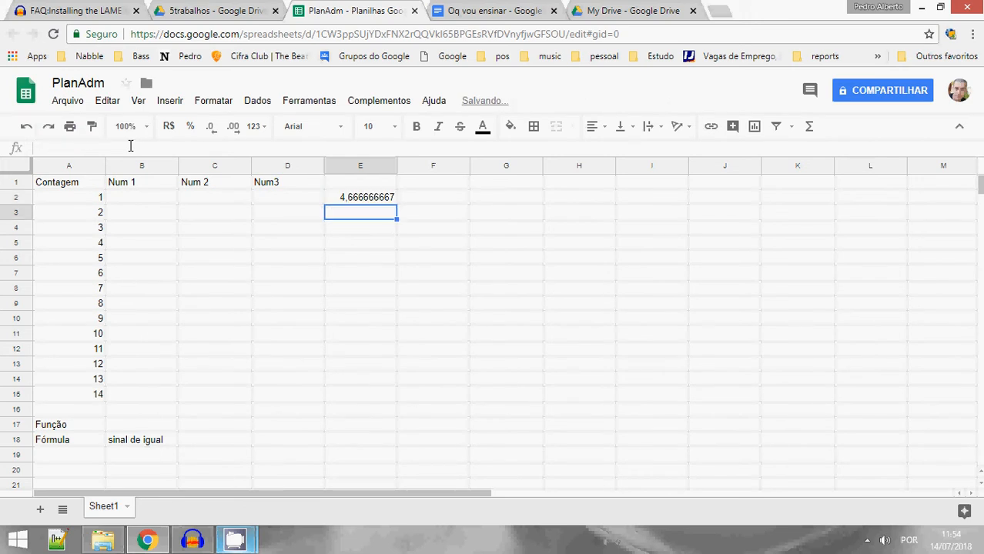
Review the formula in cell E2 and clear the cell's contents.
left_click(340, 198)
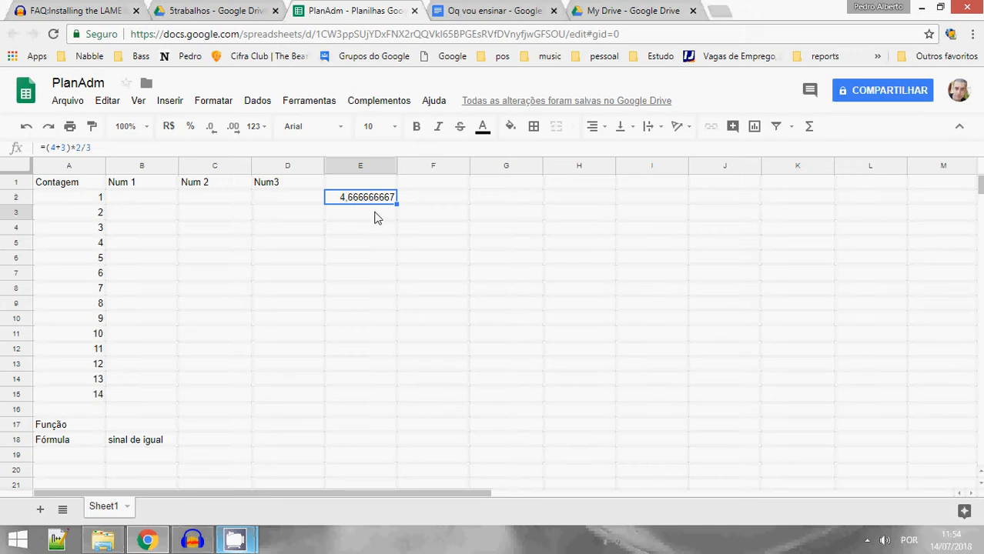
left_click(352, 247)
left_click(377, 318)
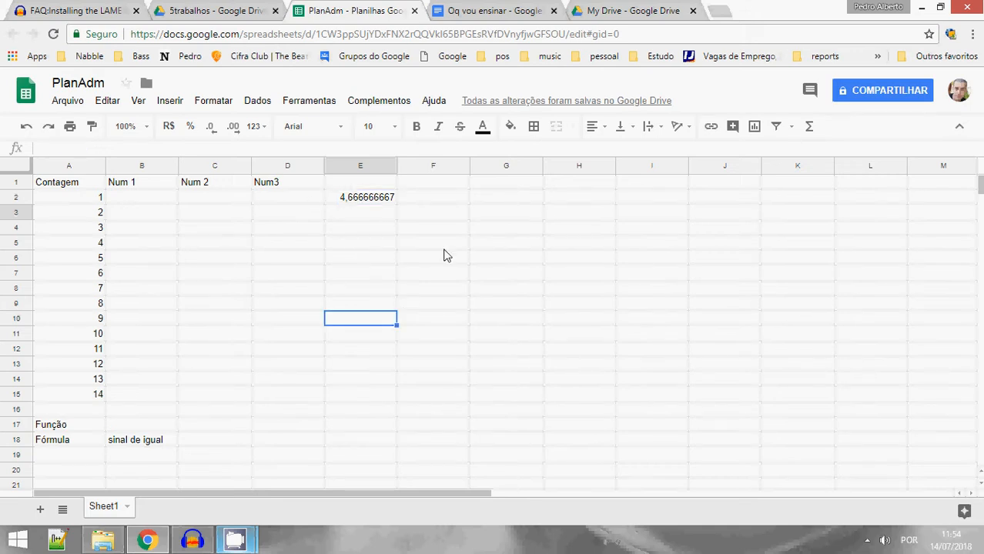
left_click(354, 199)
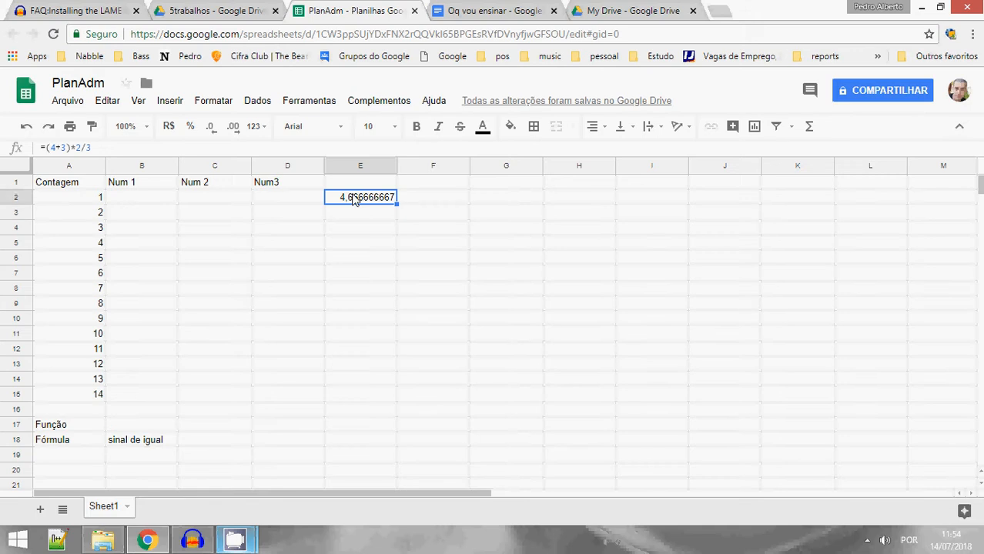
key("Delete")
Enter the sample numbers 1, 2 and 3 in cells B2, C2 and D2.
left_click(160, 201)
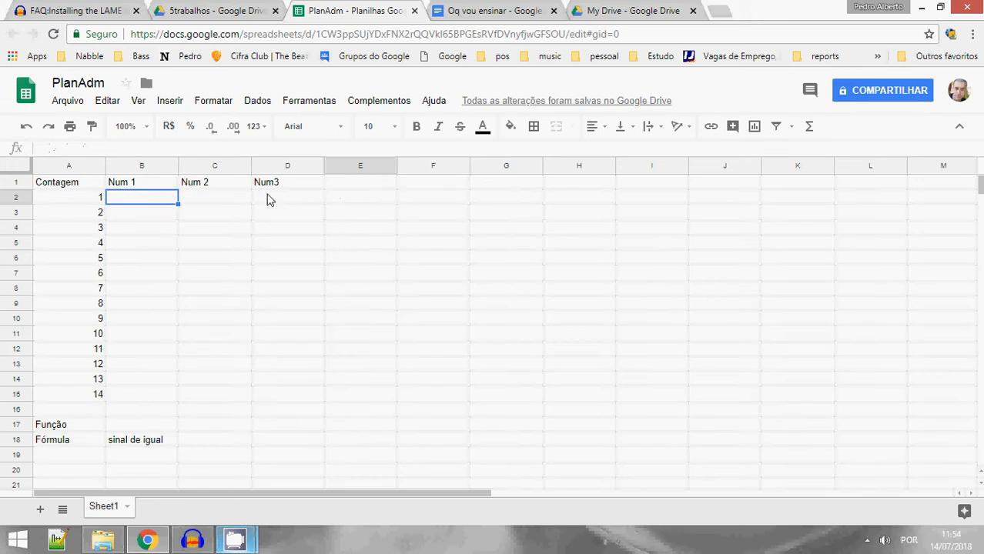
left_click(360, 203)
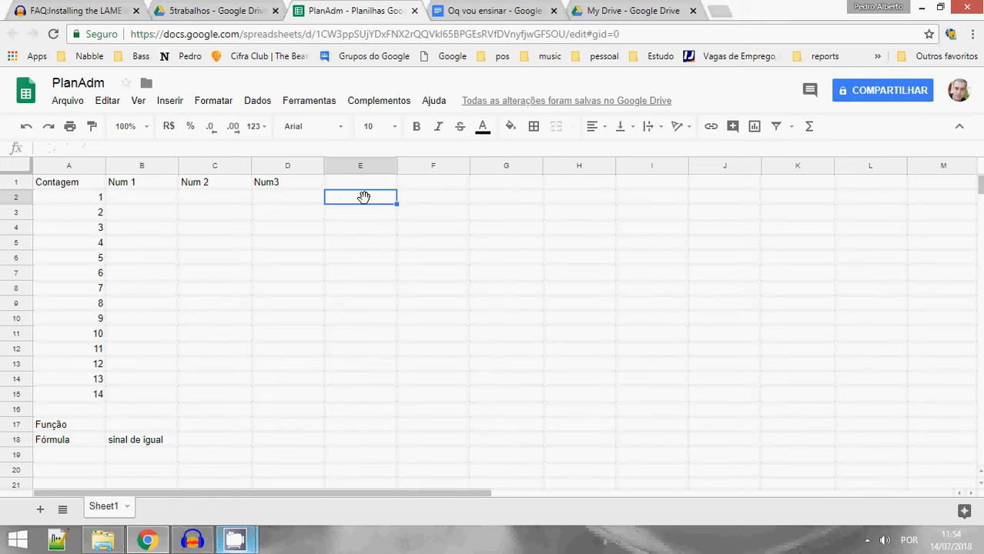
left_click(164, 201)
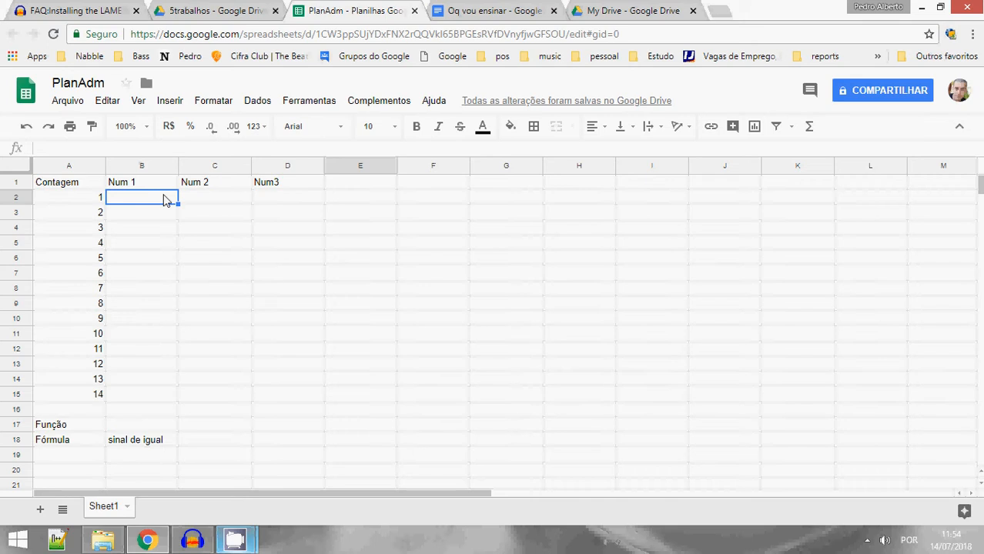
type("1")
left_click(221, 198)
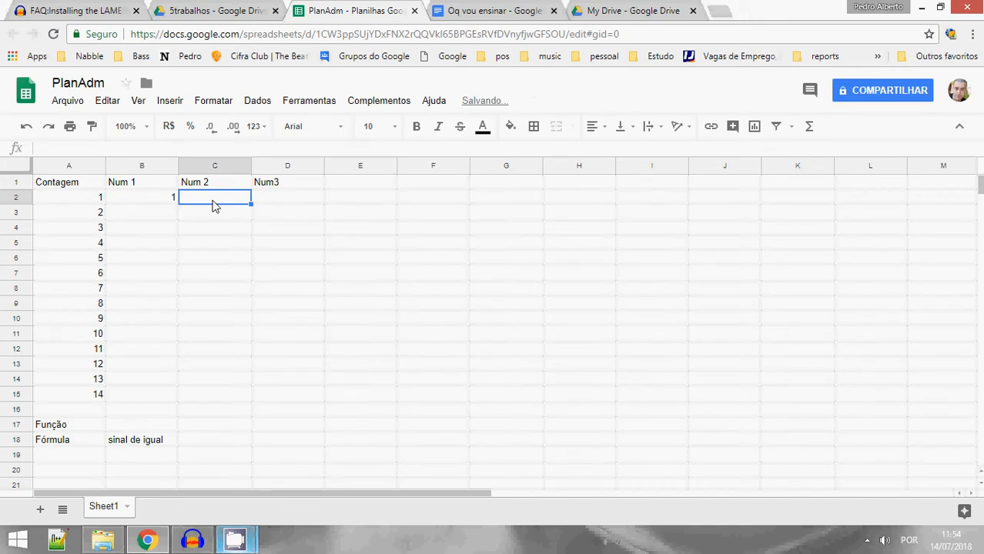
type("2")
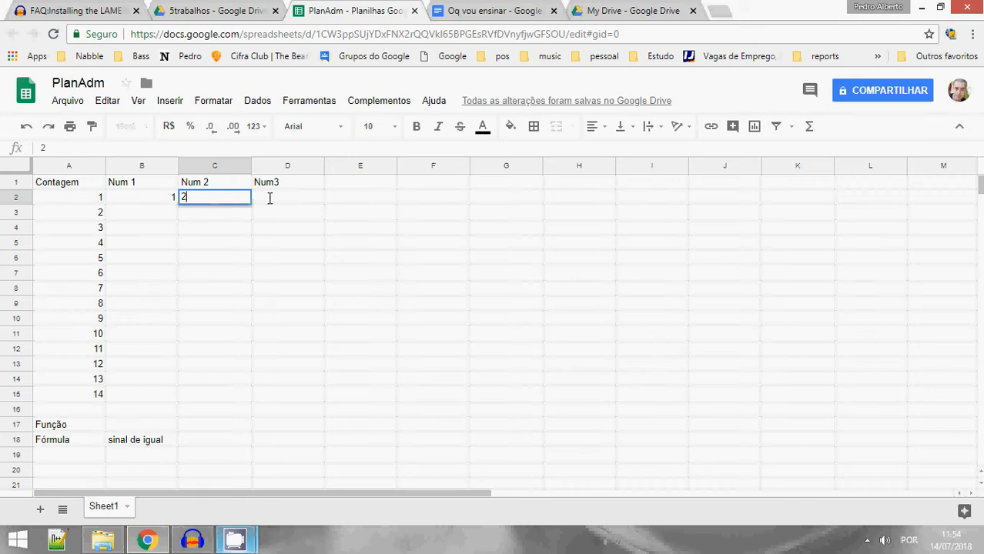
left_click(269, 199)
type("3")
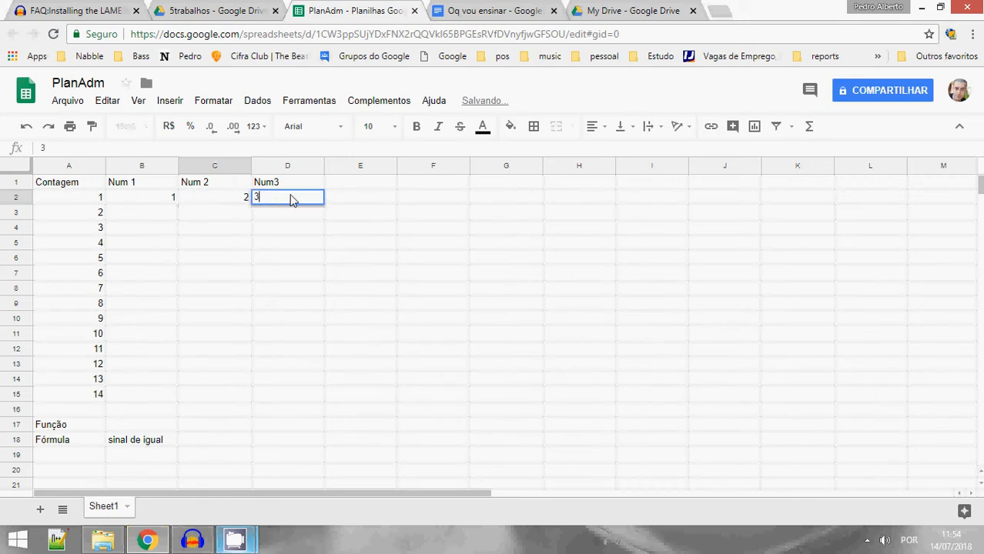
Start a formula in cell E2 that adds cells B2 and C2, written as =B2+C2.
left_click(354, 199)
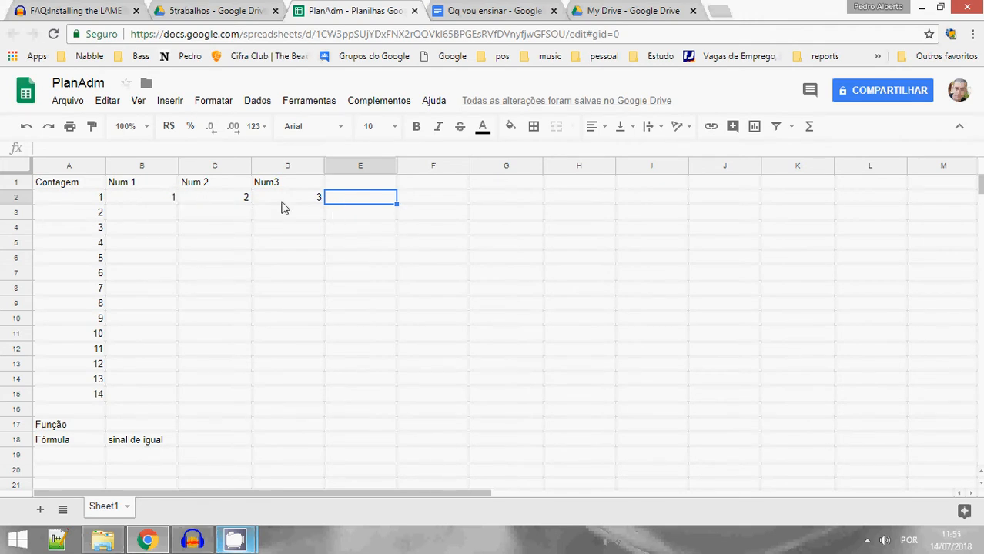
type("=")
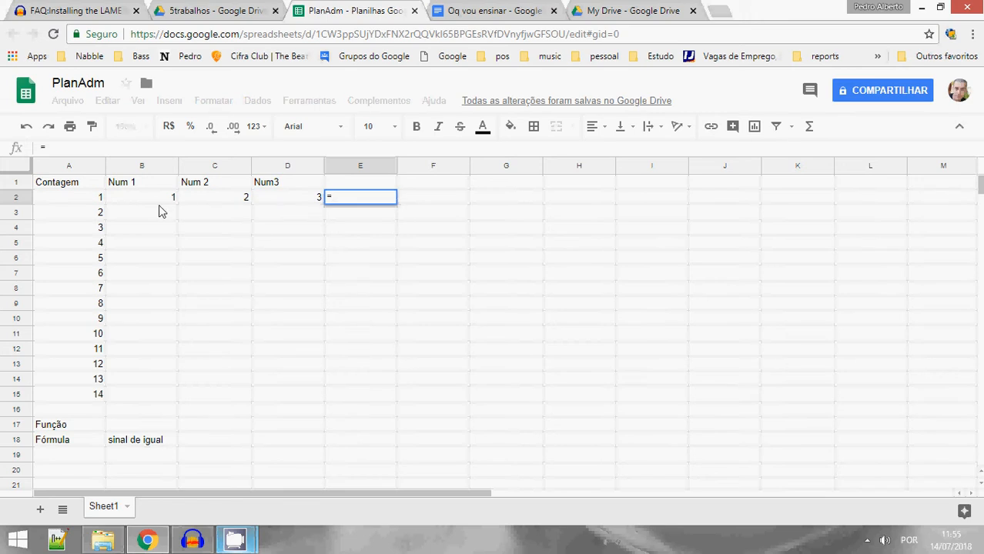
type("B2")
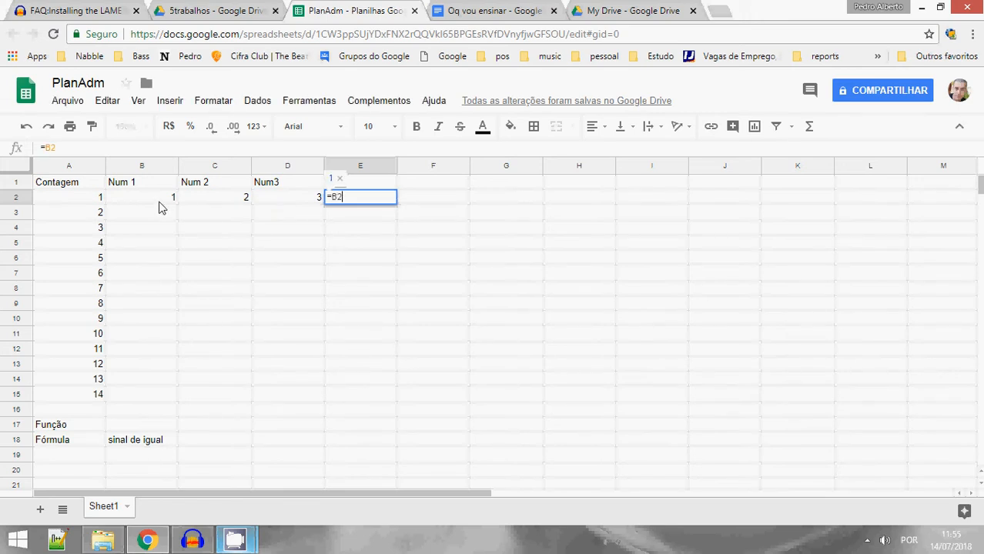
type("+")
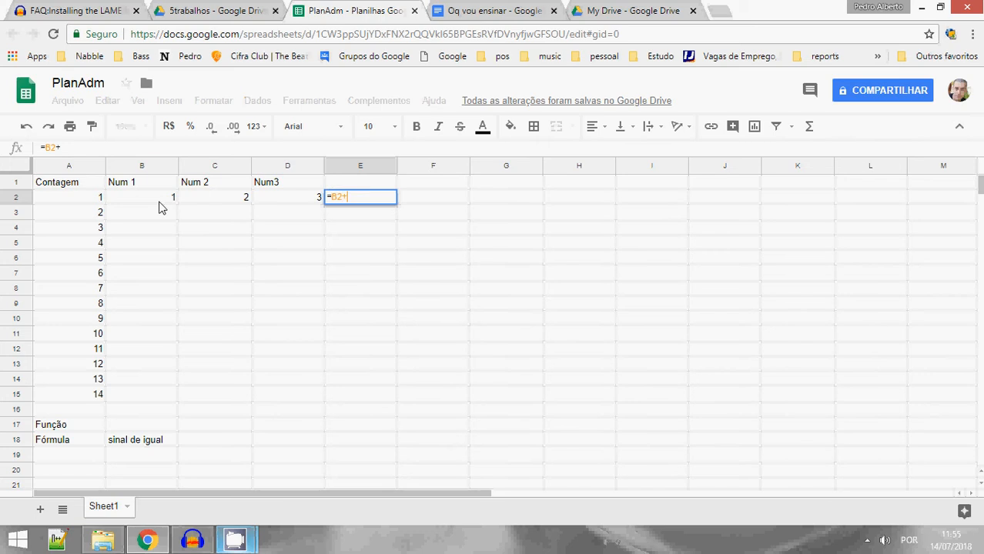
type("B")
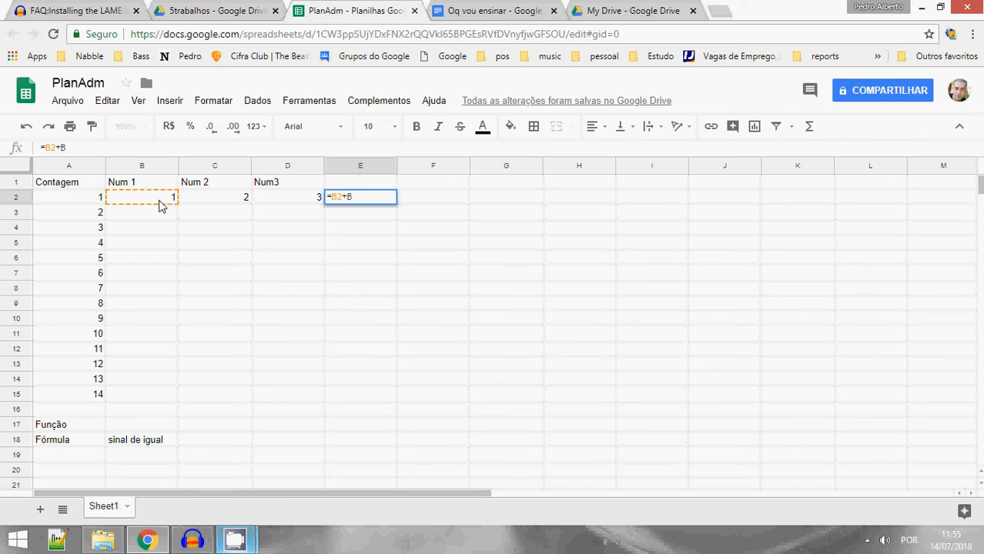
key("BackSpace")
type("C32")
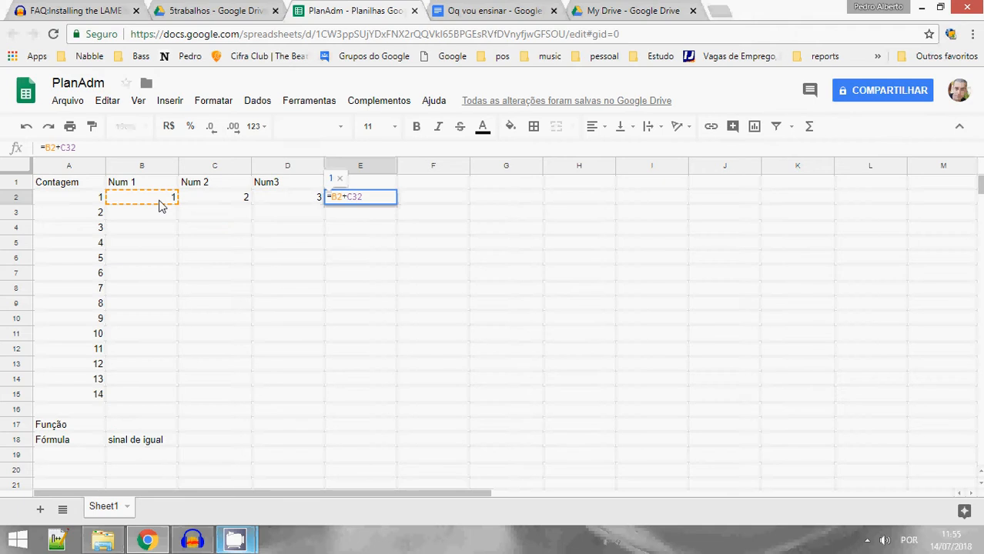
key("BackSpace")
key("BackSpace")
type("2")
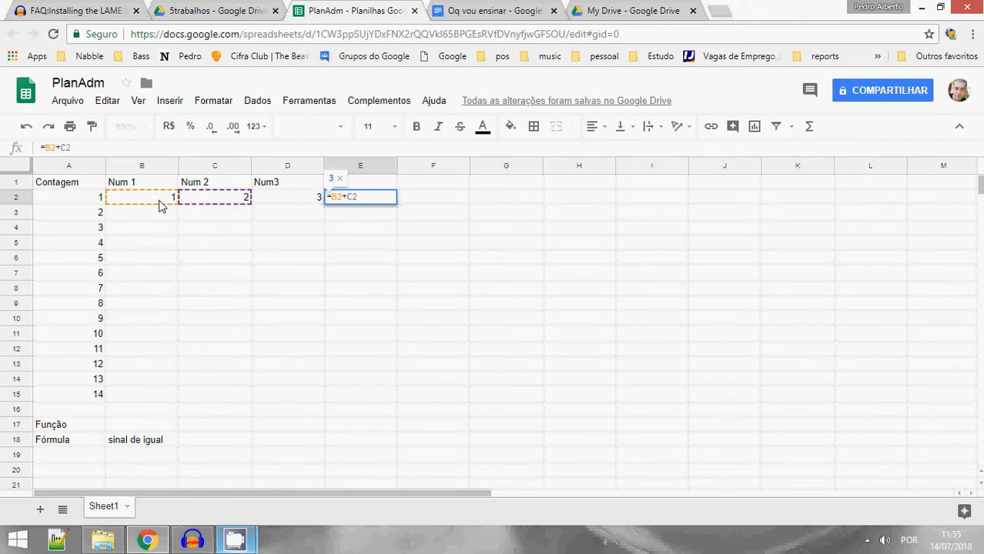
Add cell D2 to the sum and enter the formula =B2+C2+D2 in E2.
type("+")
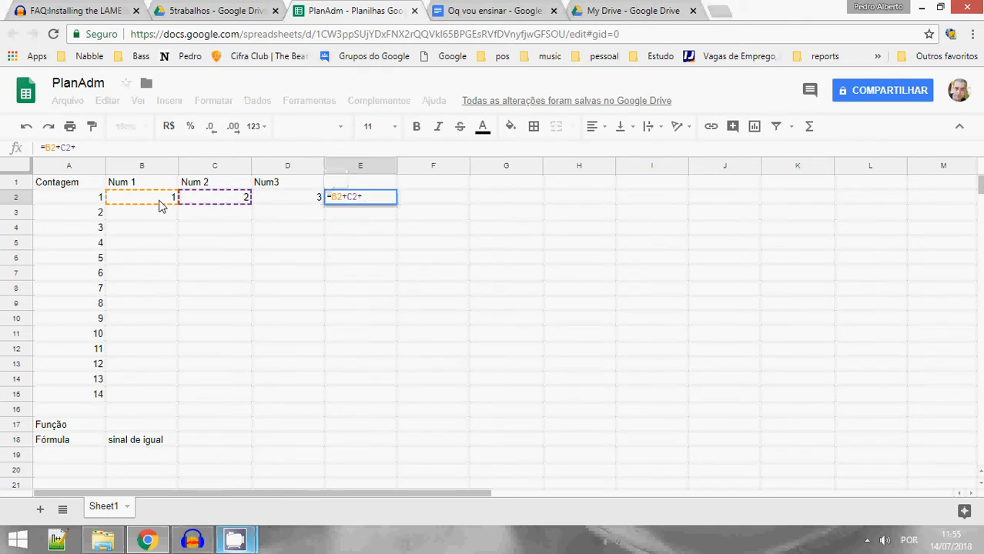
key("BackSpace")
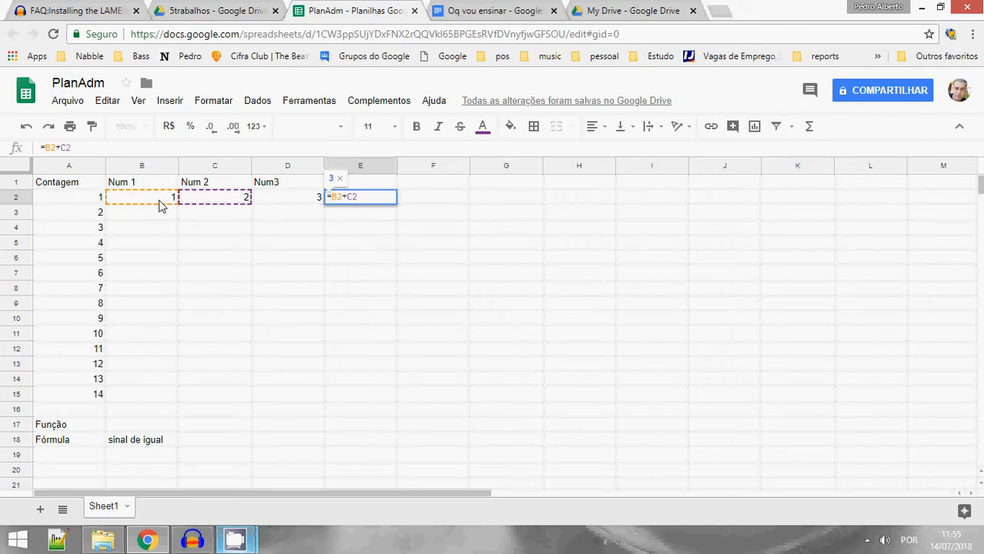
type("+")
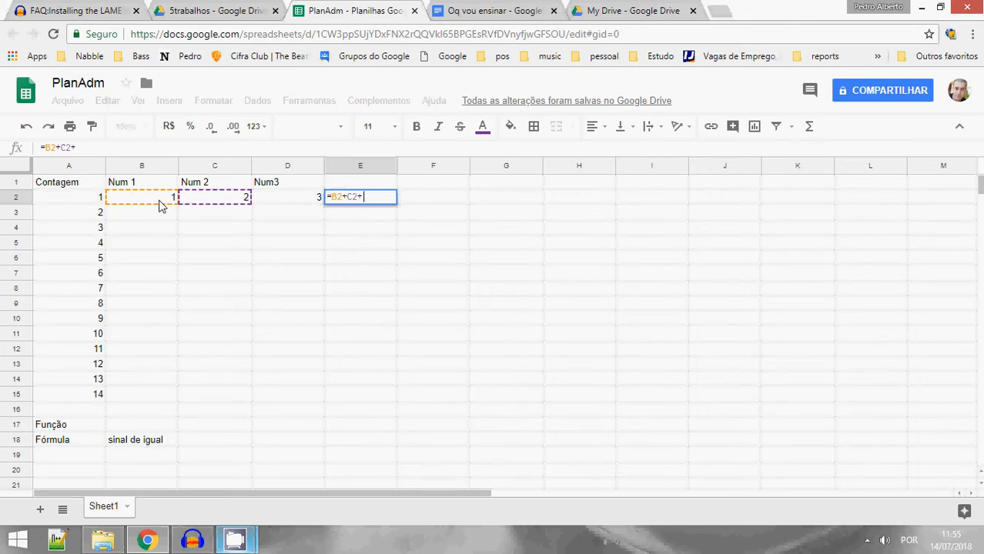
type("D2")
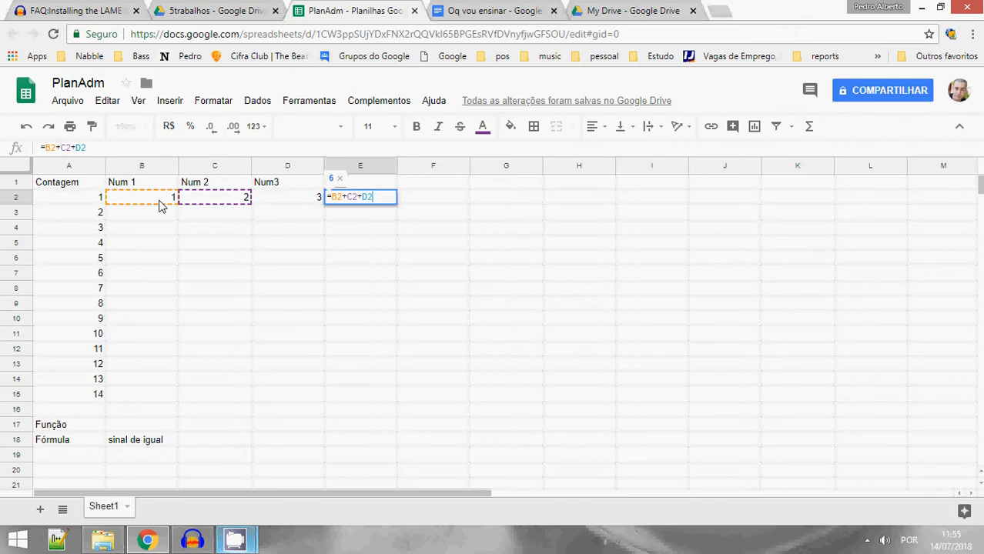
key("Return")
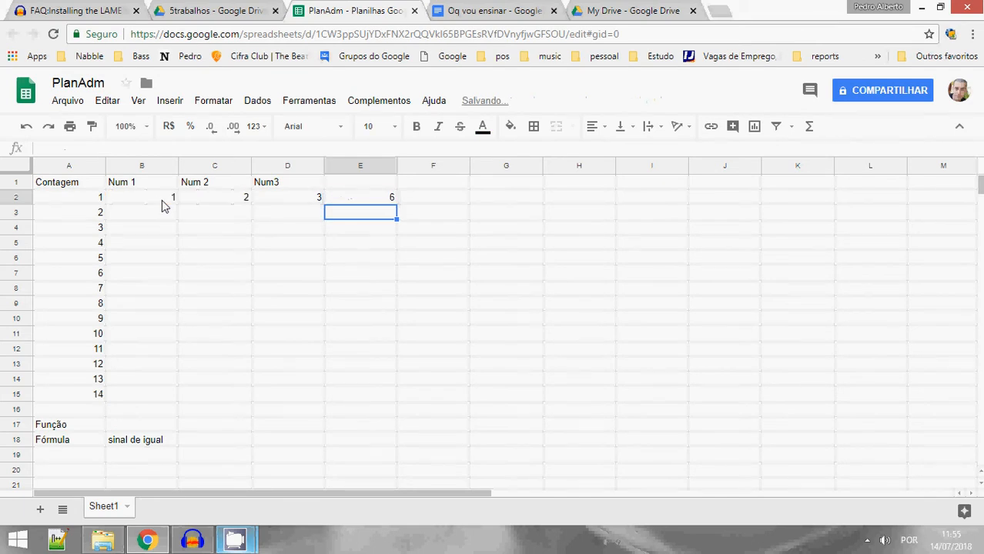
Fill the formula from cell E2 down through E15 and check the copied formula in E3.
left_click(338, 201)
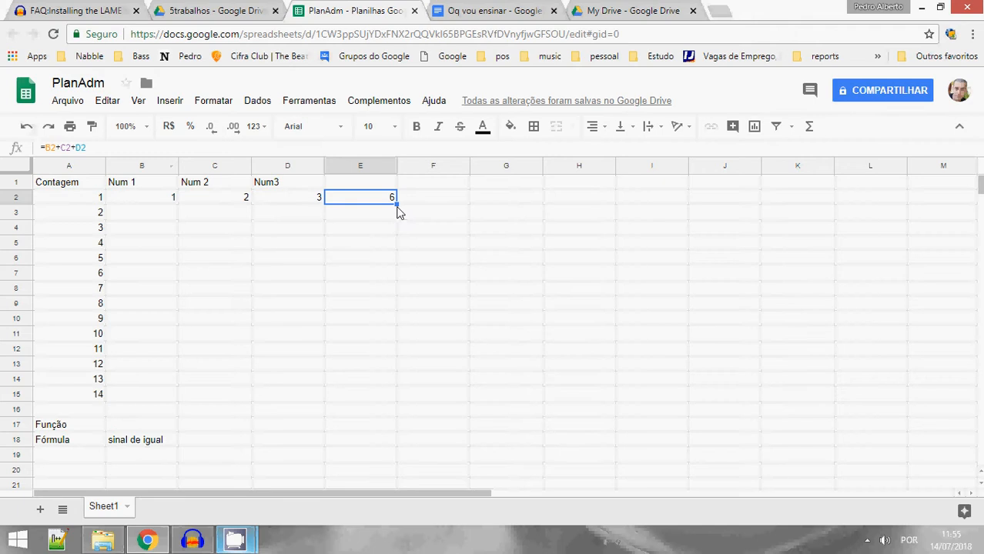
left_click_drag(397, 201, 369, 396)
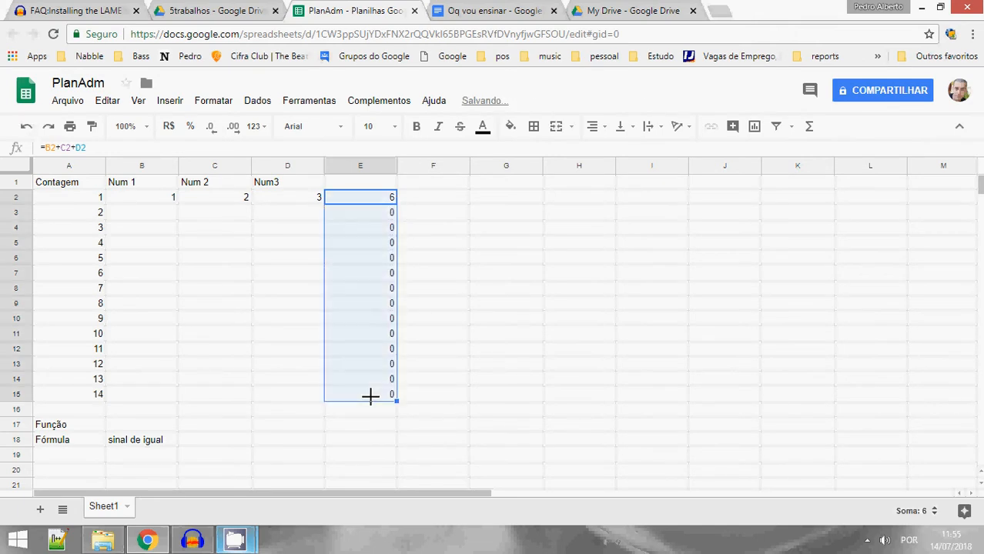
left_click(382, 215)
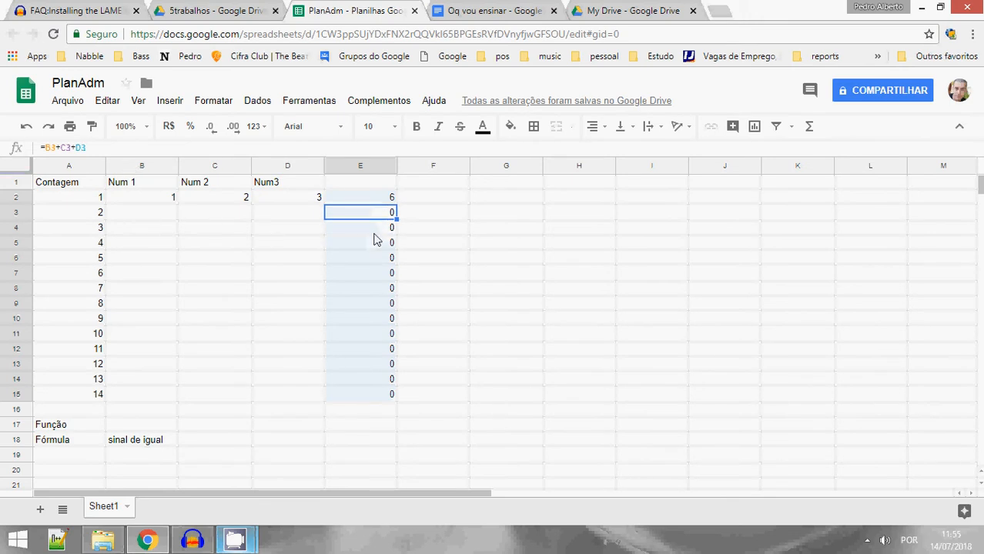
Enter the numbers 10, 1 and 5 in cells B3, C3 and D3.
left_click(155, 218)
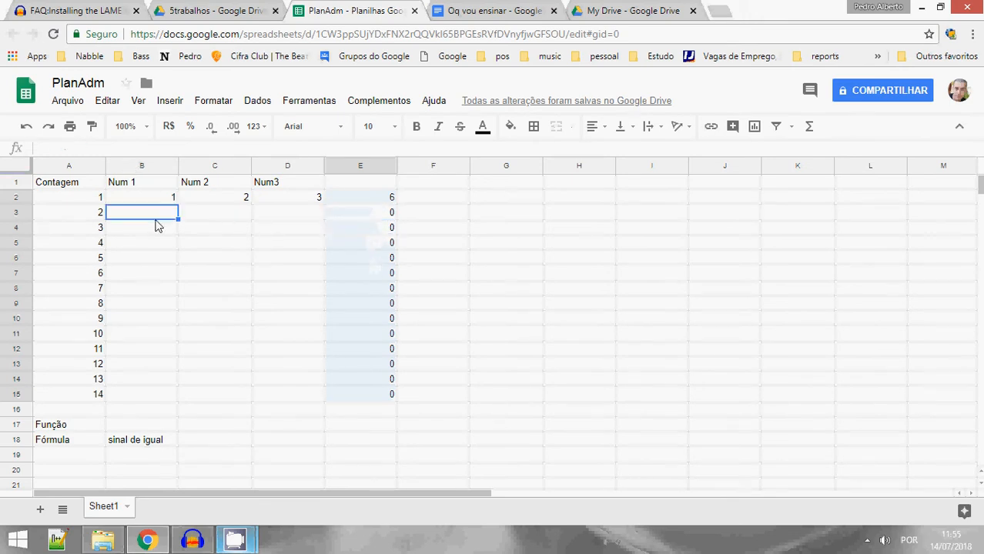
type("10")
key("Tab")
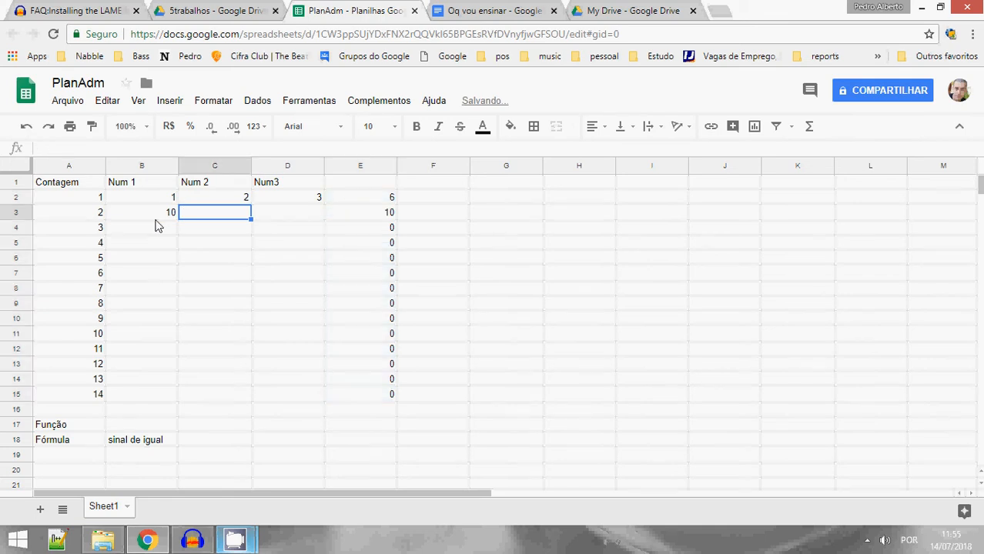
type("2")
key("BackSpace")
type("1")
key("Tab")
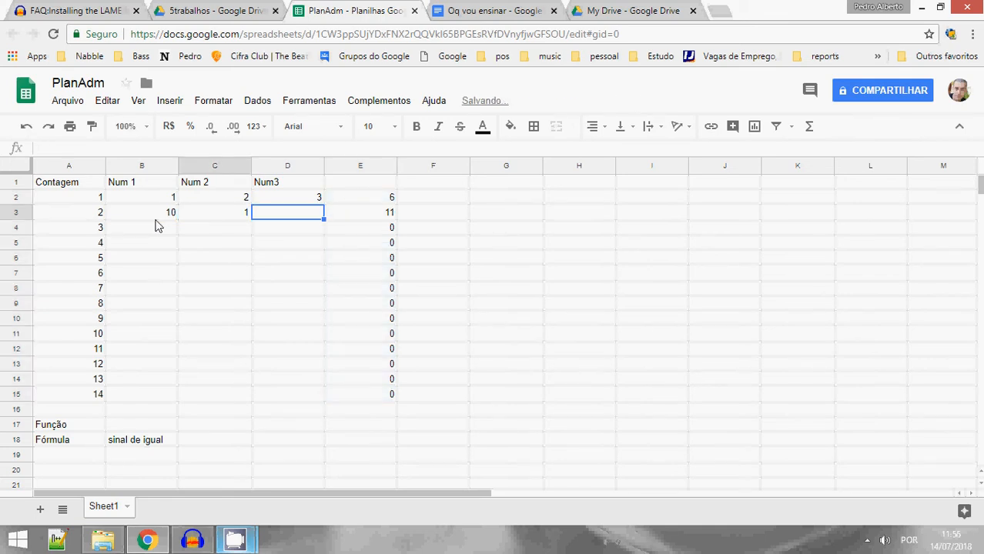
type("5")
key("Tab")
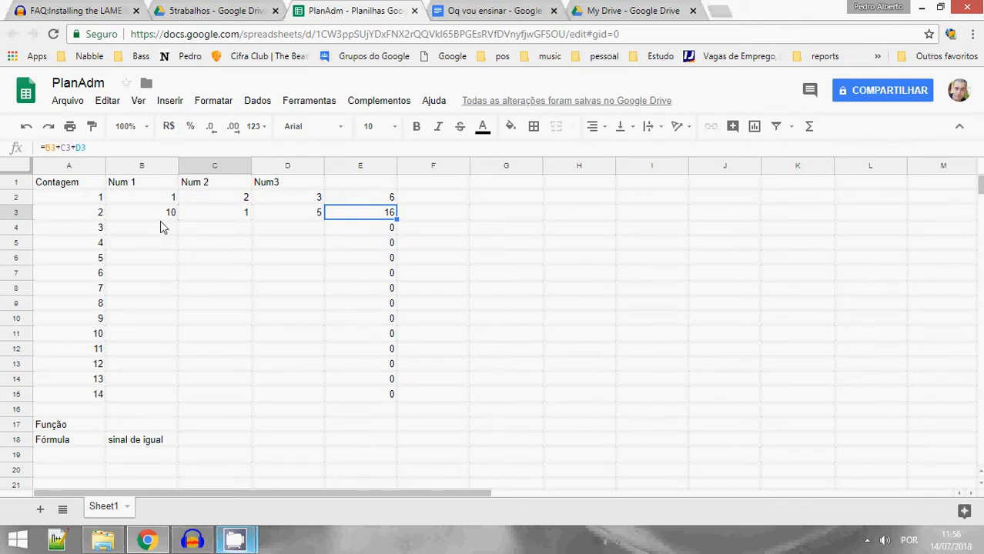
Enter the numbers 3, 5 and 6 in cells B4, C4 and D4.
left_click(162, 227)
type("3")
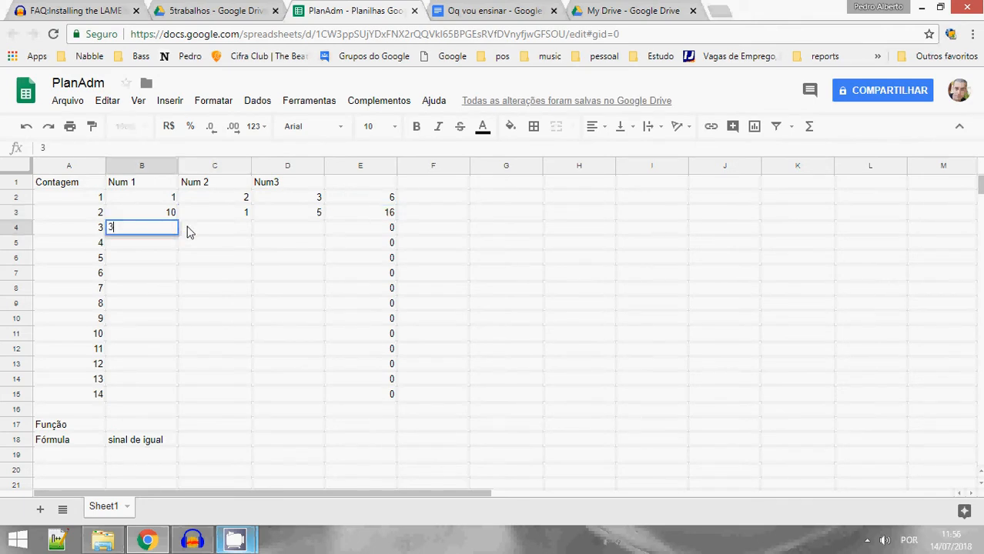
key("Tab")
type("5")
key("Tab")
type("6")
key("Tab")
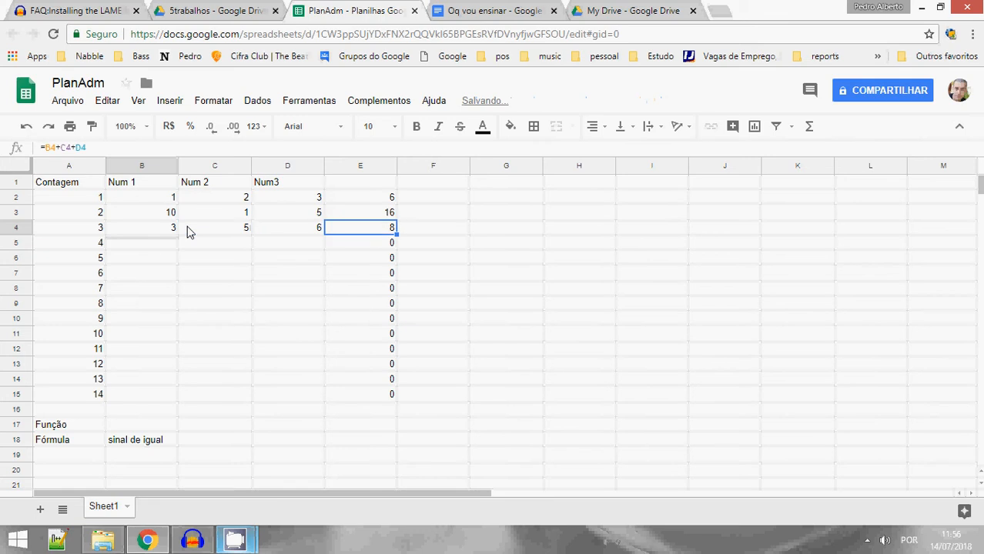
Add the heading "Soma" in cell E1 and view the formula in E3.
left_click(358, 183)
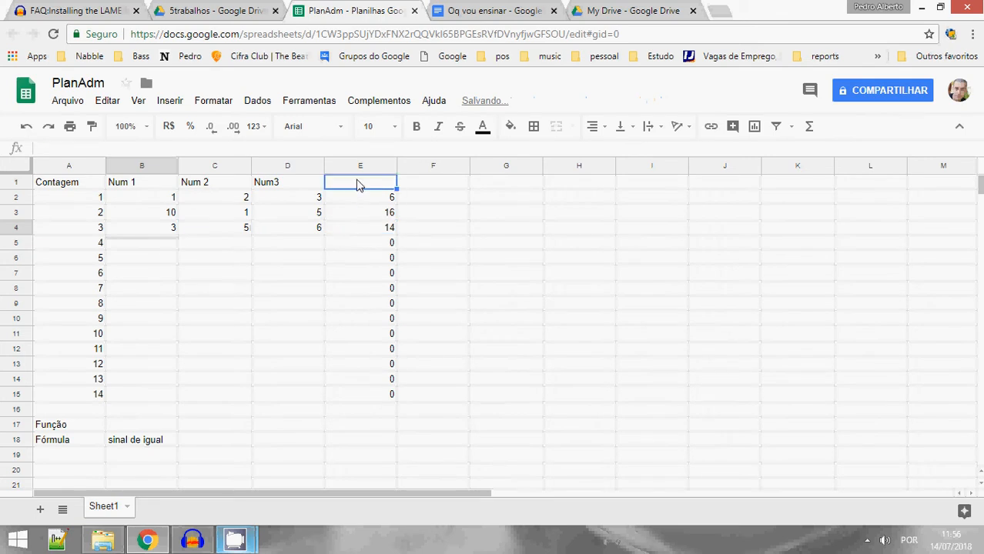
type("Soma")
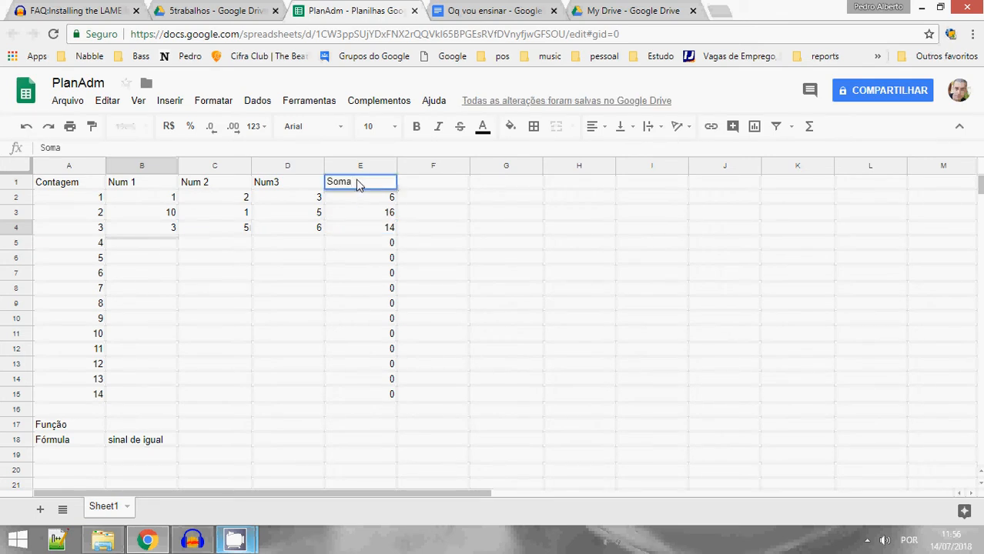
left_click(464, 262)
left_click(359, 214)
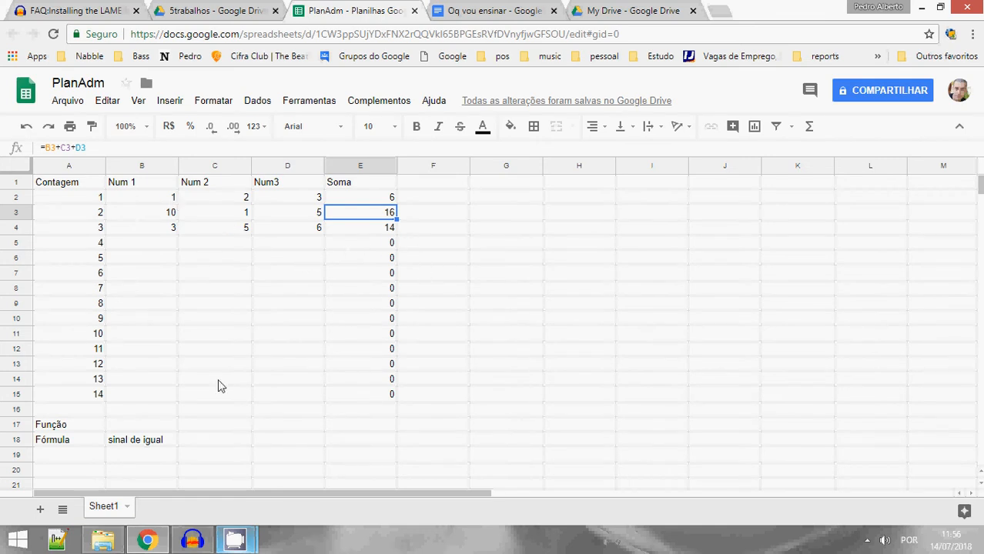
Add the note label "Sinais" in cell A19 and list the operators "- + * /" in B19.
left_click(51, 458)
type("S")
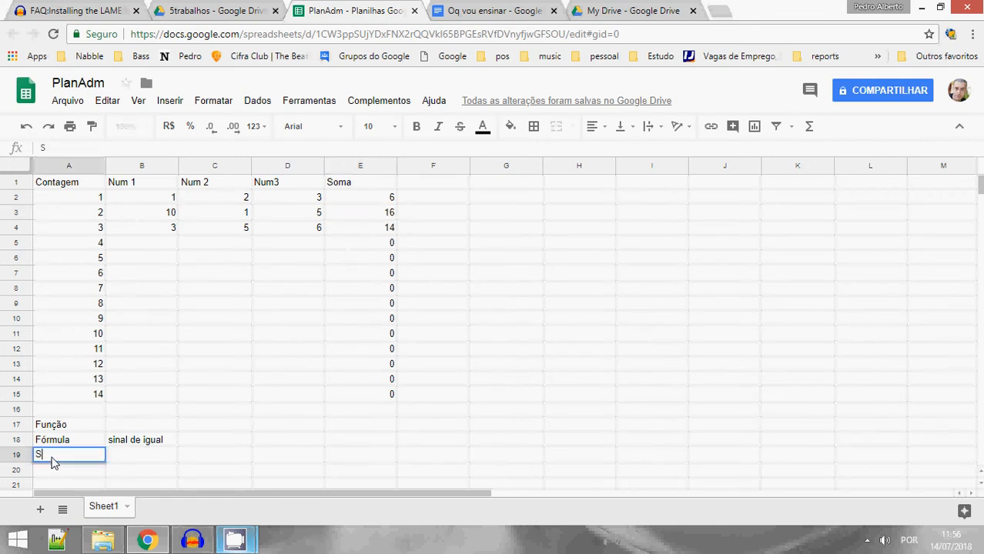
type("inais")
key("Tab")
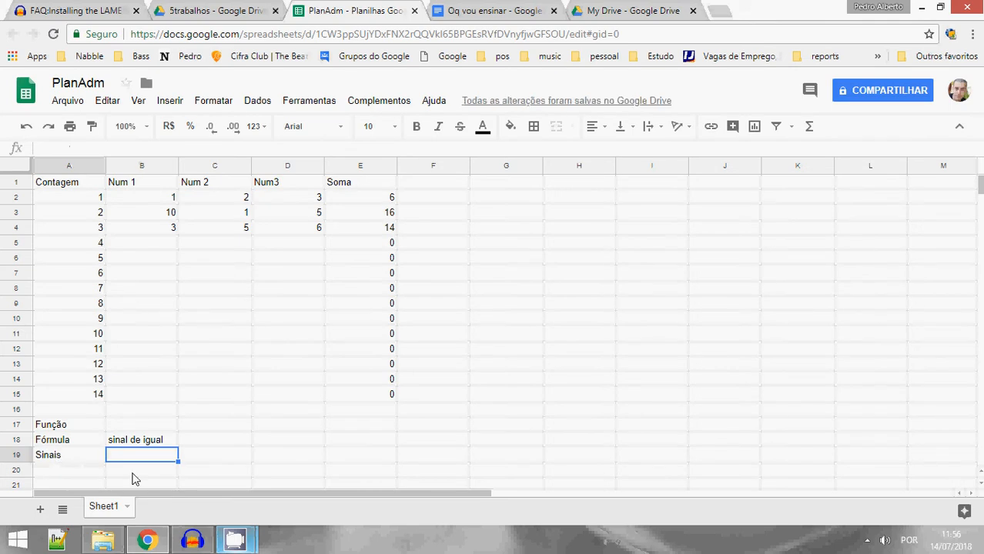
type("- + &")
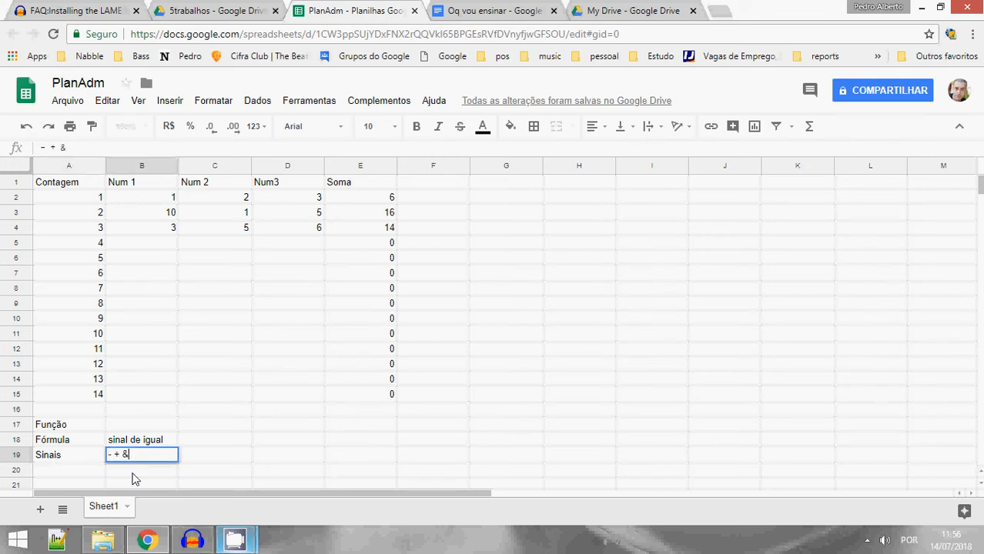
key("BackSpace")
type("* /")
key("Return")
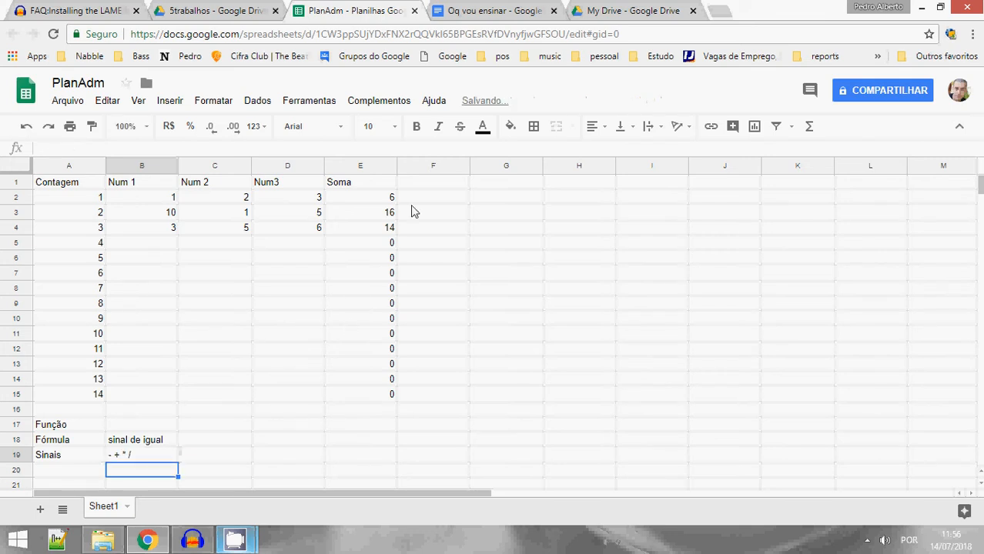
View the sum formula in E2 and add the heading "Módulo" in cell F1.
left_click(427, 185)
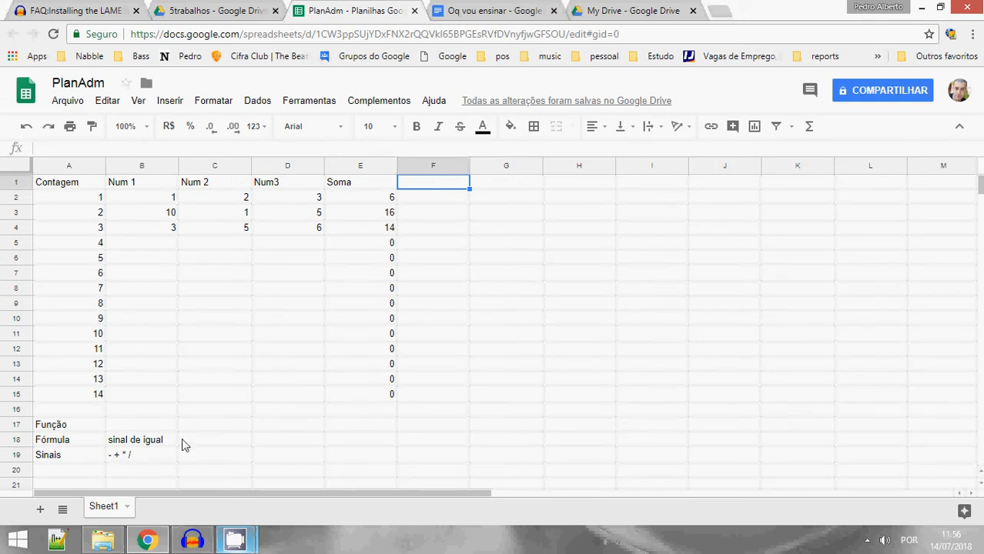
left_click(80, 429)
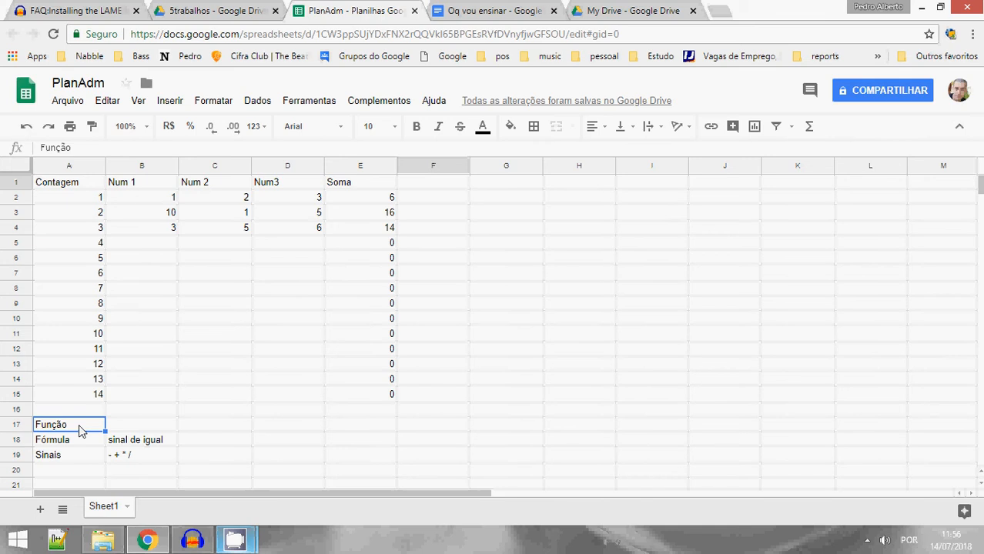
left_click(381, 201)
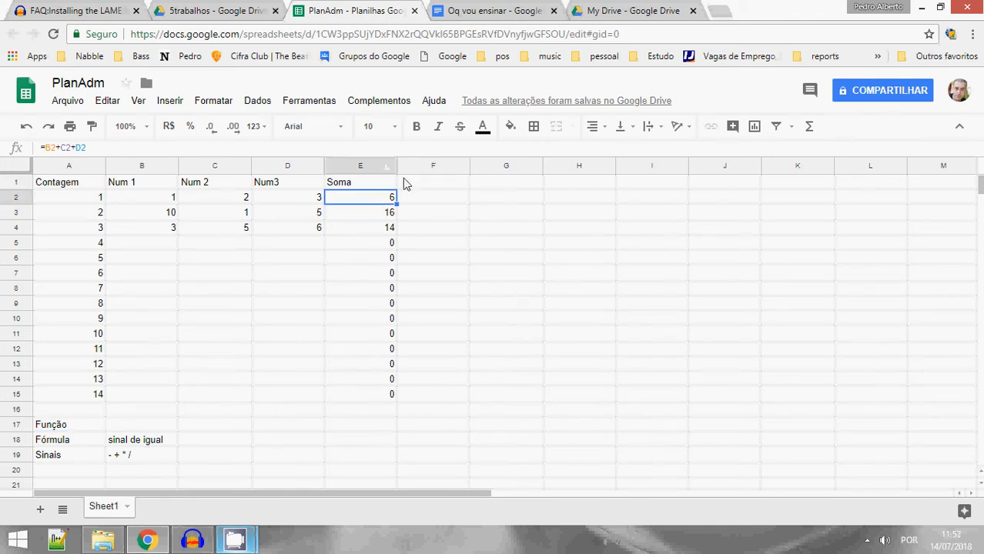
left_click(425, 189)
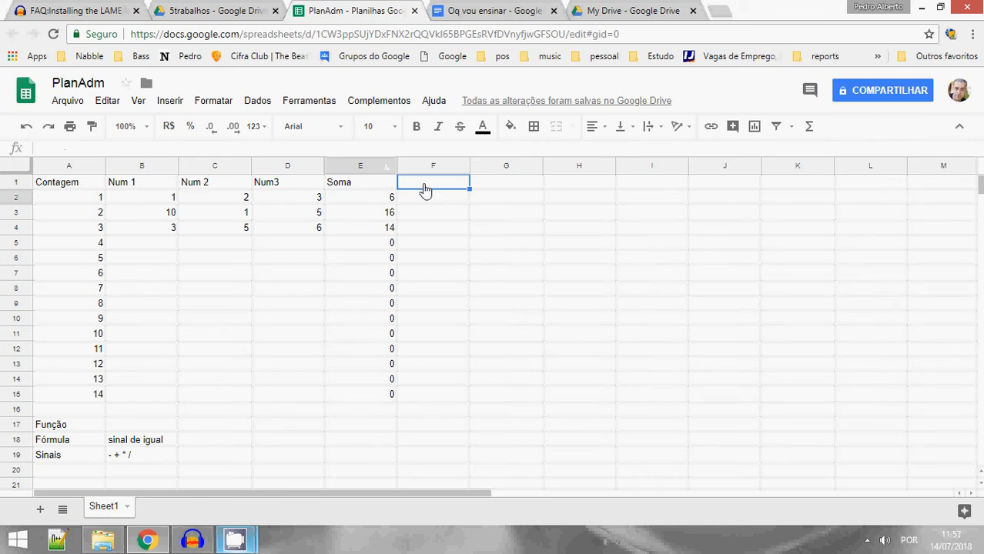
type("Módulo")
key("Return")
Try the formula "=módulo" in cell F2.
type("=")
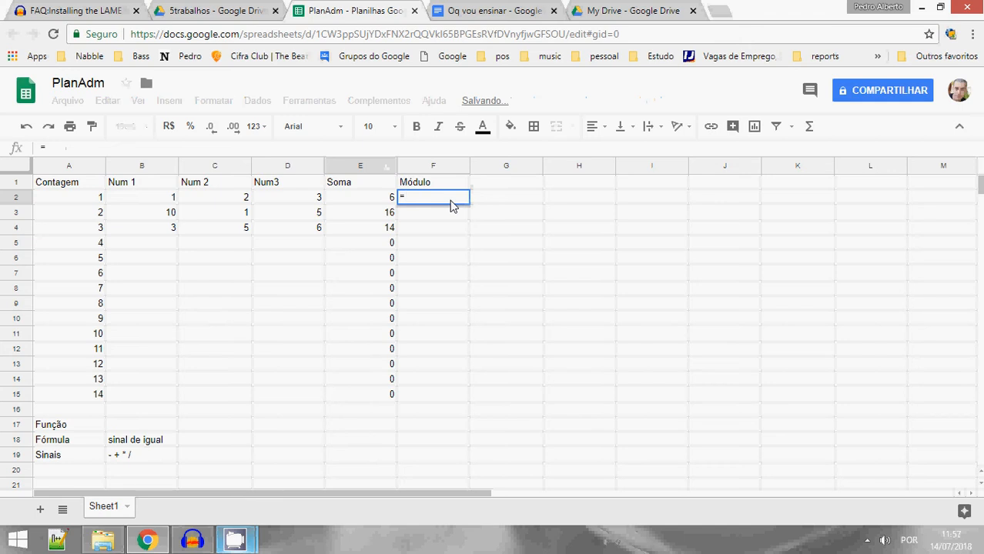
type("m")
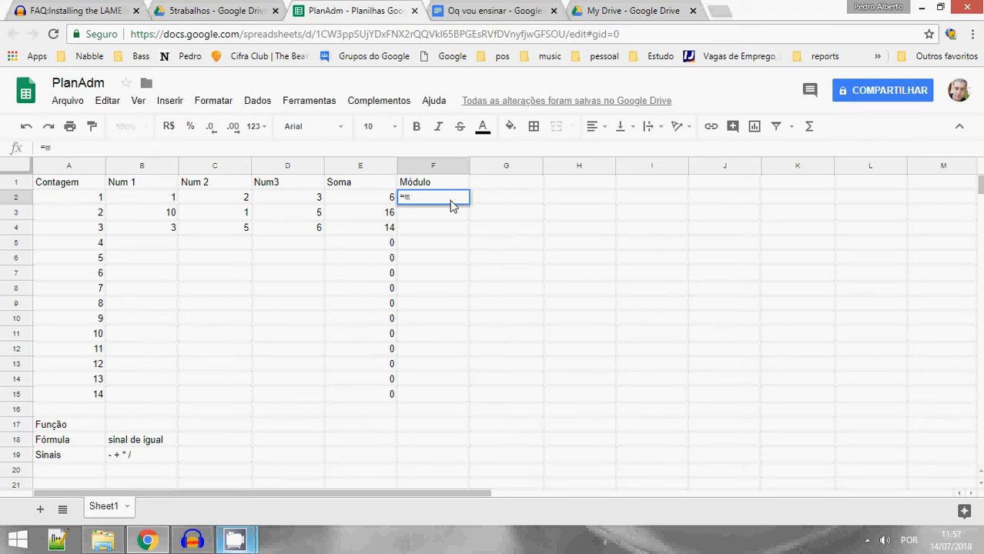
type("o")
key("BackSpace")
type("ódulo")
key("Return")
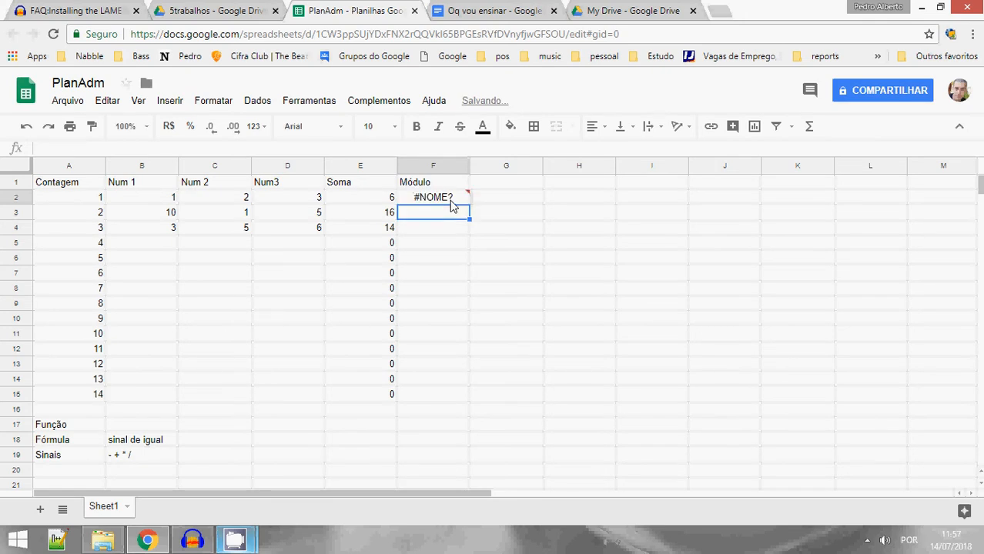
Try "=resto" as the formula in cell F2 instead.
double_click(451, 201)
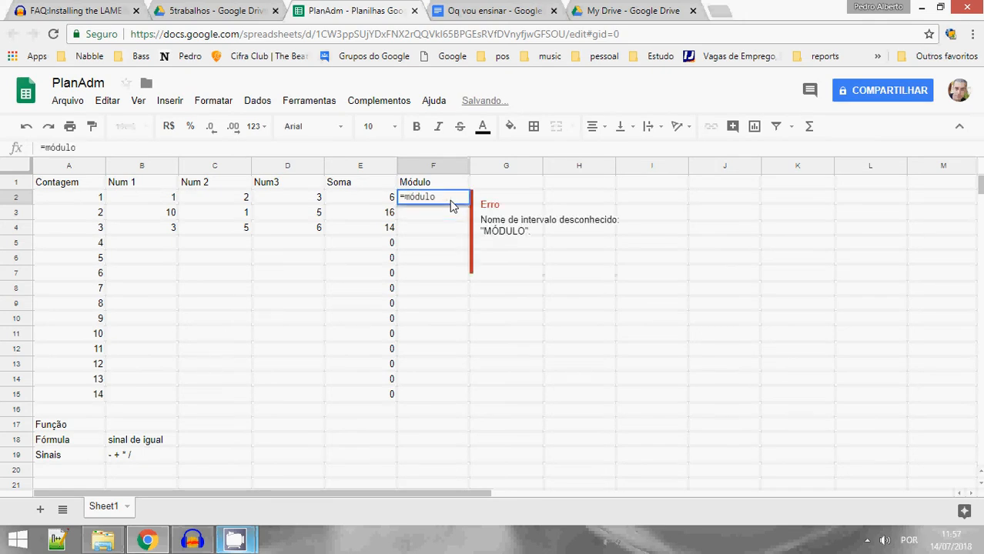
key("BackSpace")
key("BackSpace")
key("BackSpace")
key("BackSpace")
key("BackSpace")
key("BackSpace")
type("M")
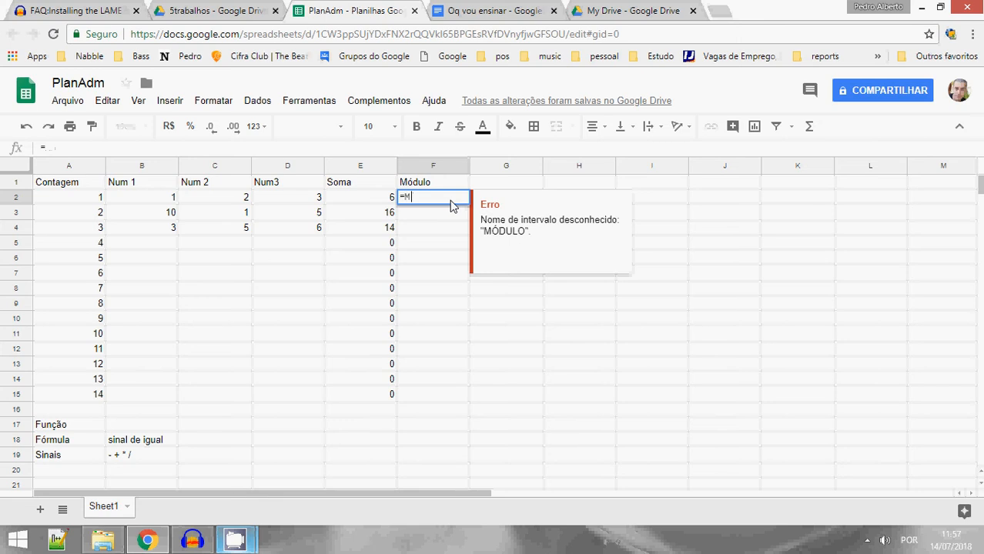
type("oD")
key("BackSpace")
key("BackSpace")
key("BackSpace")
type("resto")
key("Return")
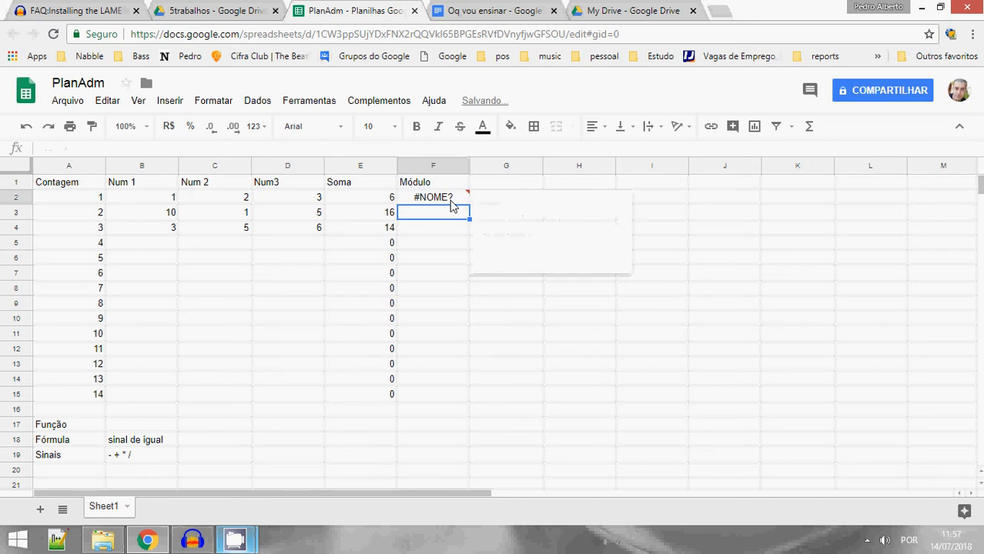
Replace the formula in F2 with a MOD function that takes E2 as its dividend.
double_click(452, 202)
left_click_drag(445, 198, 406, 198)
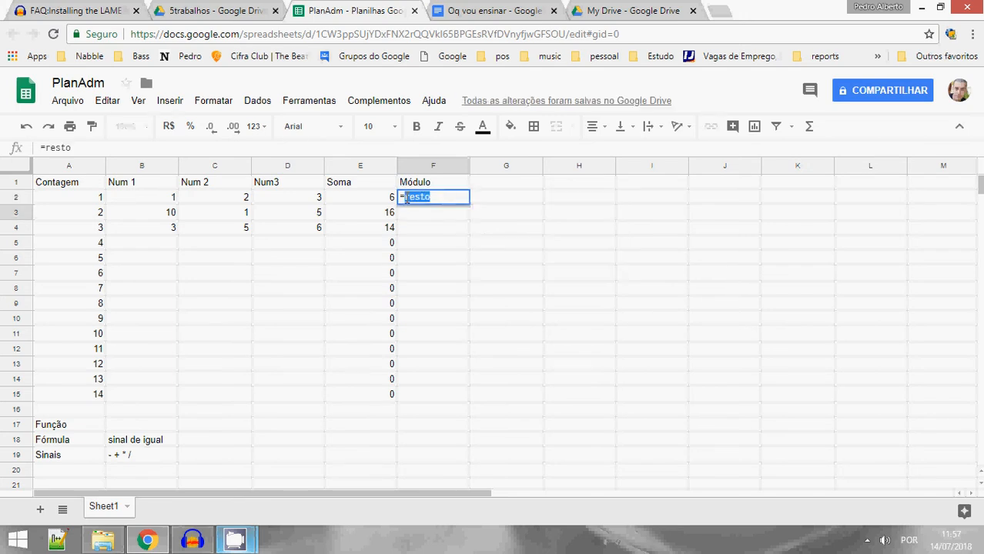
type("M")
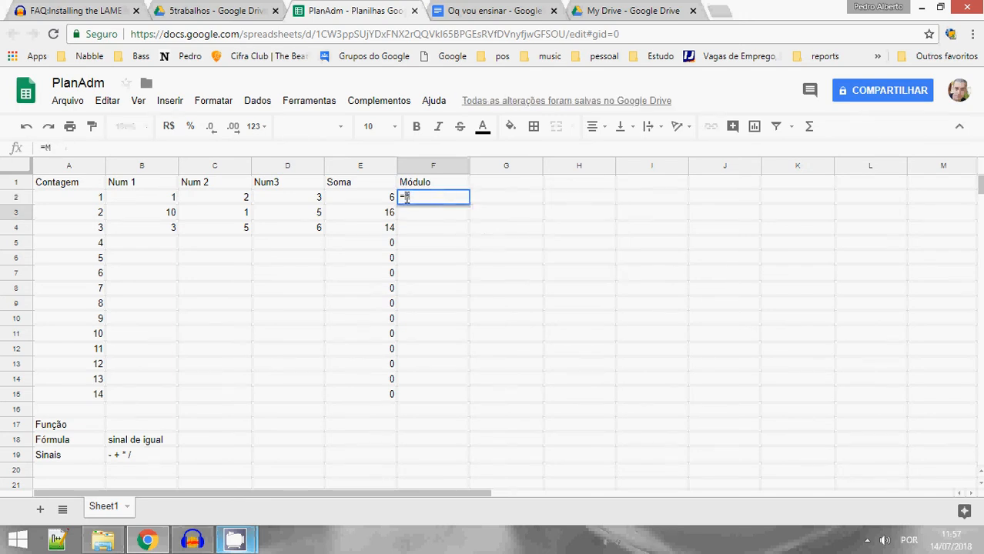
type("OD(")
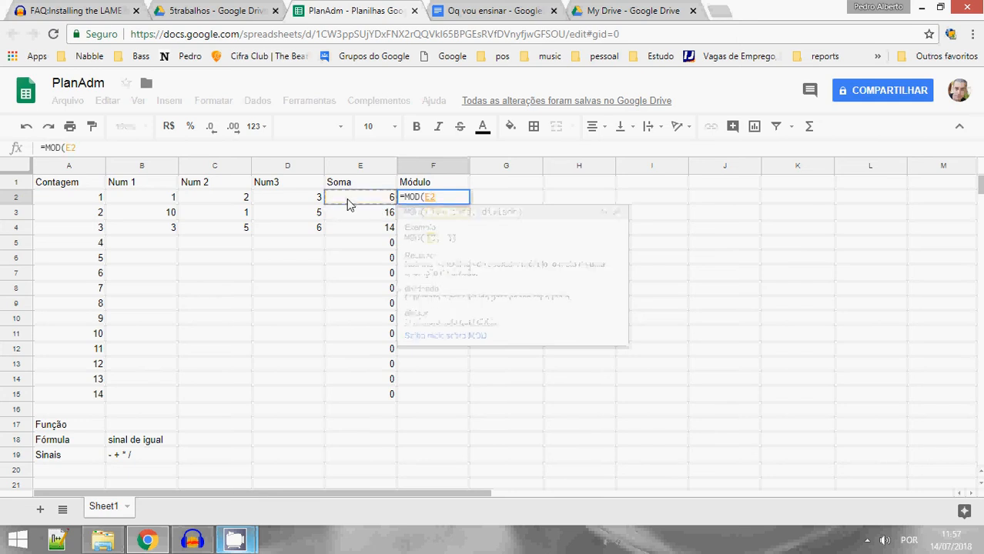
left_click(346, 197)
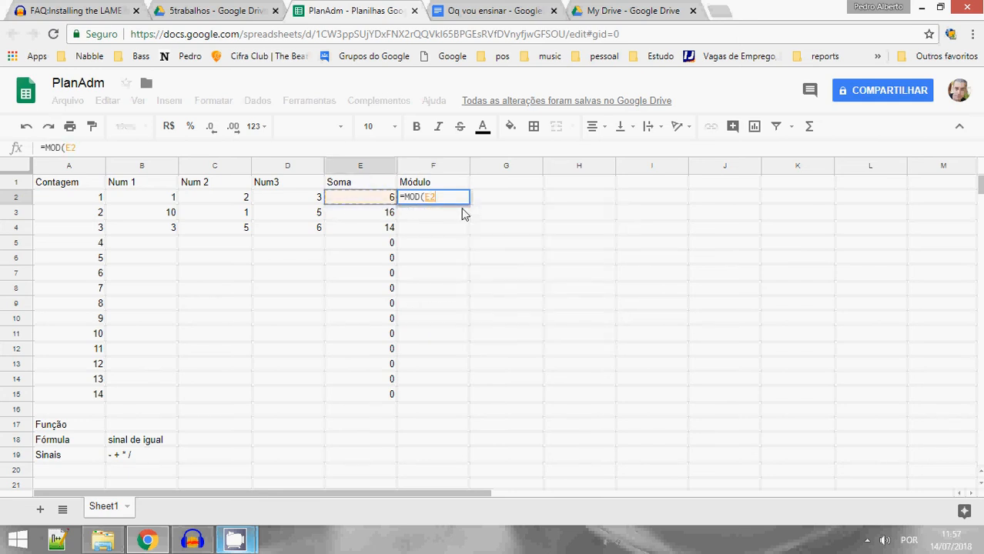
type(",")
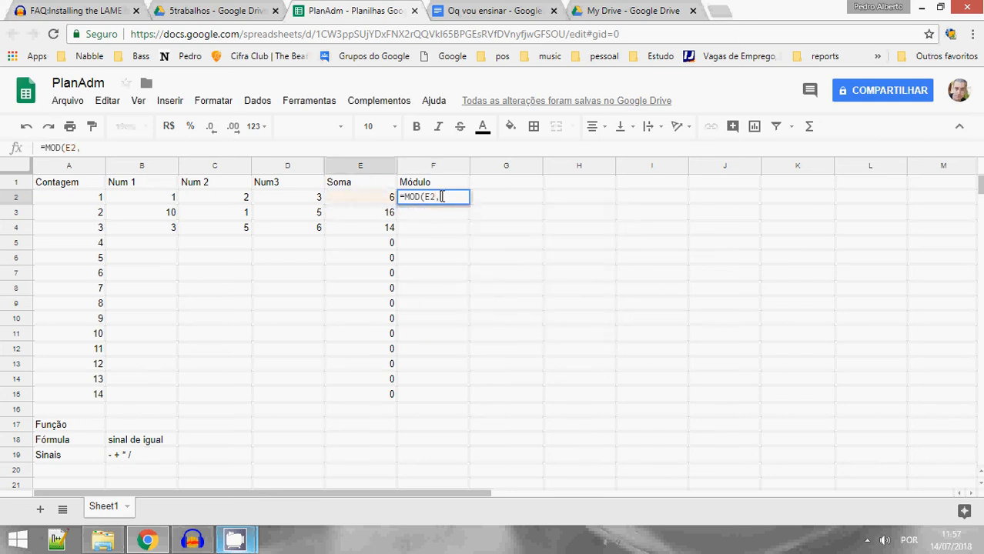
Complete the formula in F2 as =MOD(E2;D2), using a semicolon separator and D2 as the divisor.
left_click(294, 204)
double_click(426, 194)
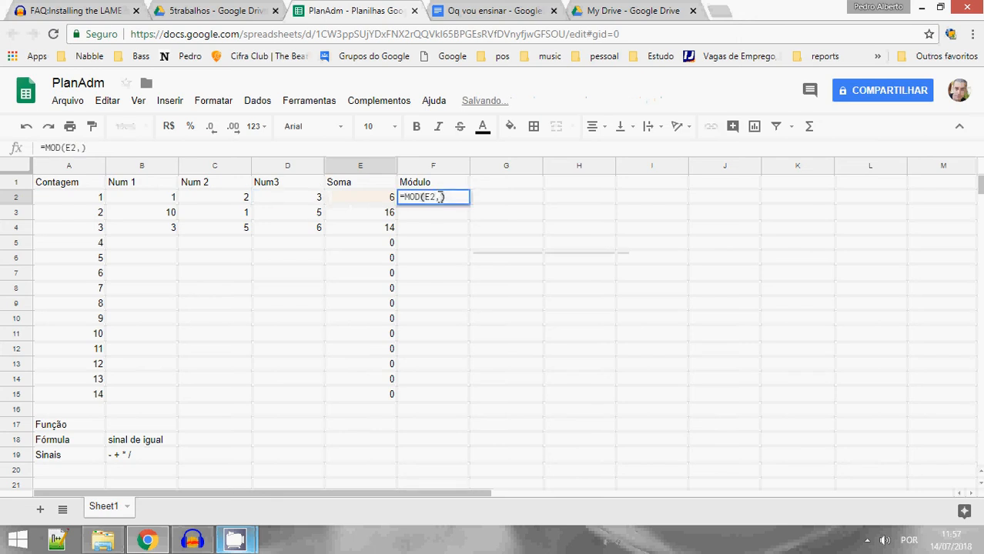
left_click(441, 198)
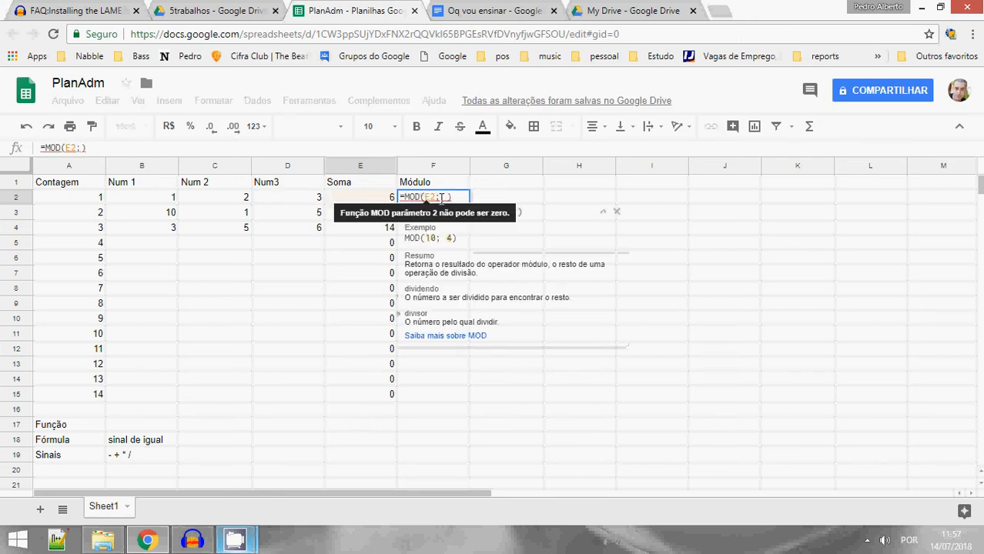
key("BackSpace")
type(";")
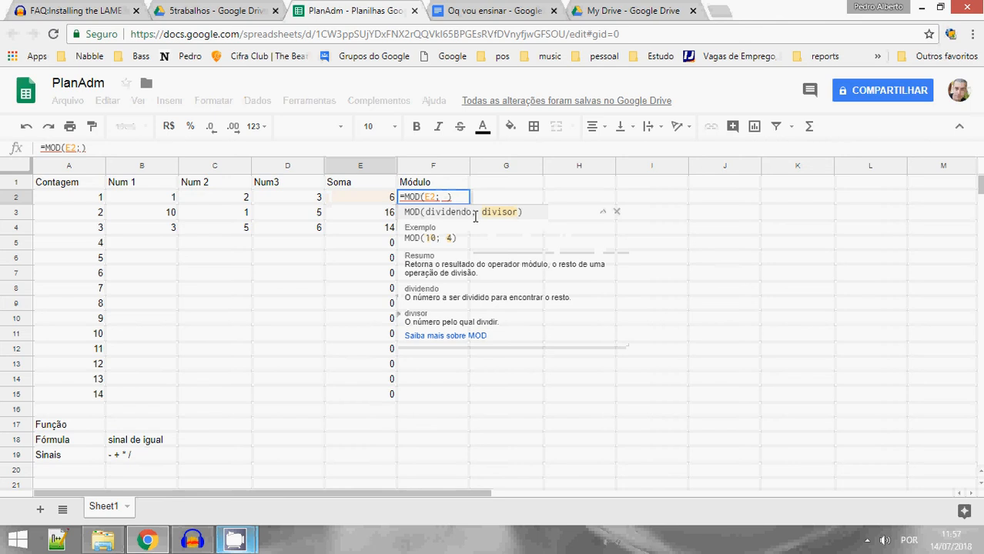
left_click(289, 201)
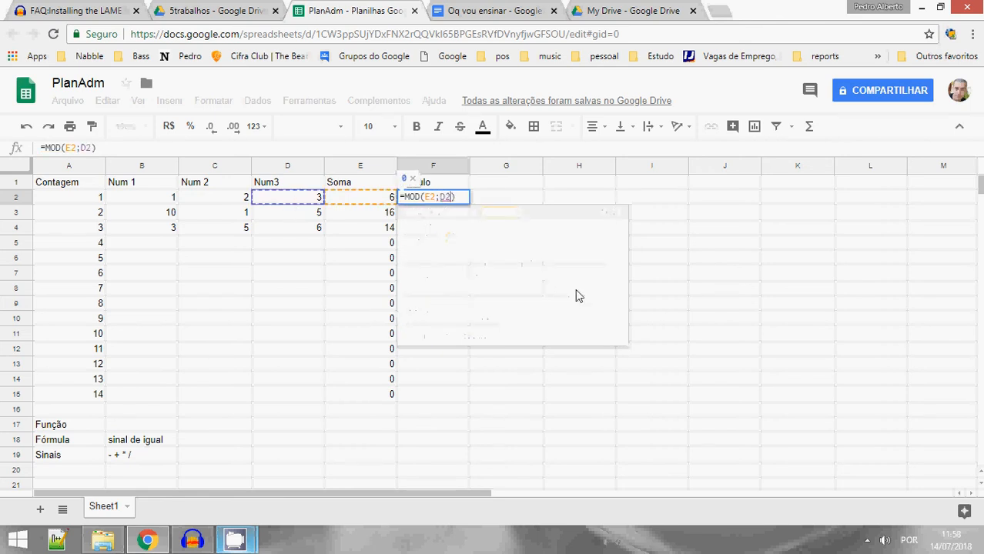
key("Return")
Copy the MOD formula from F2 down to F4.
left_click(448, 201)
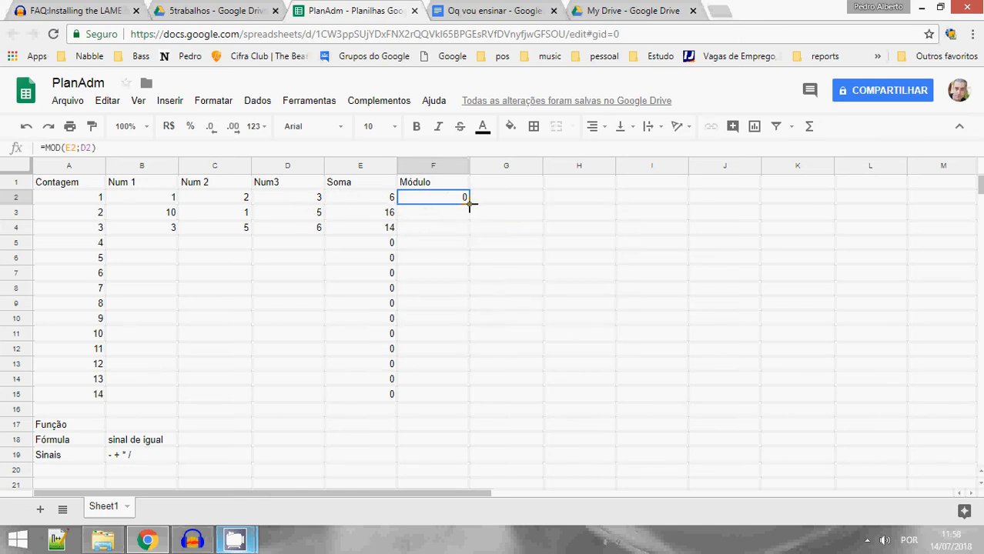
left_click_drag(470, 203, 466, 228)
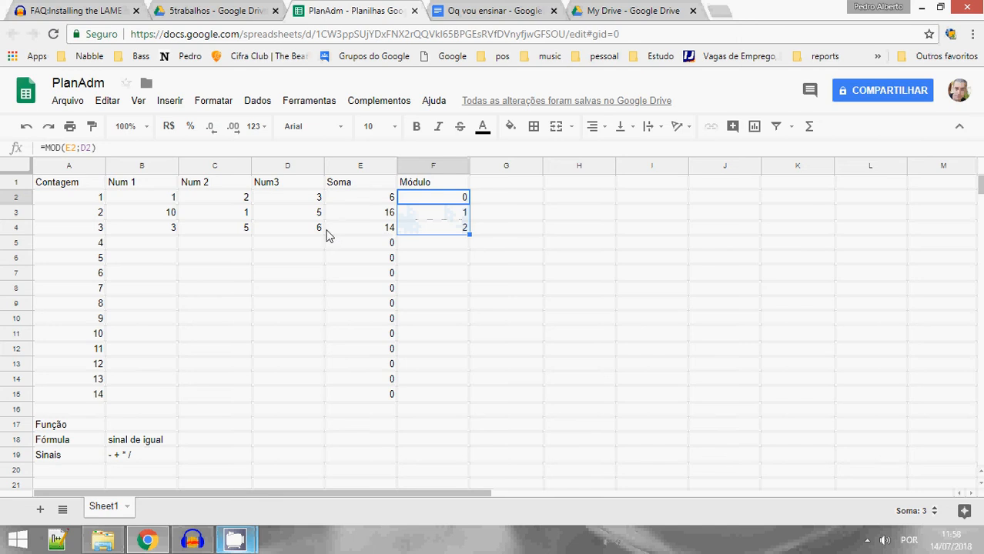
left_click(448, 245)
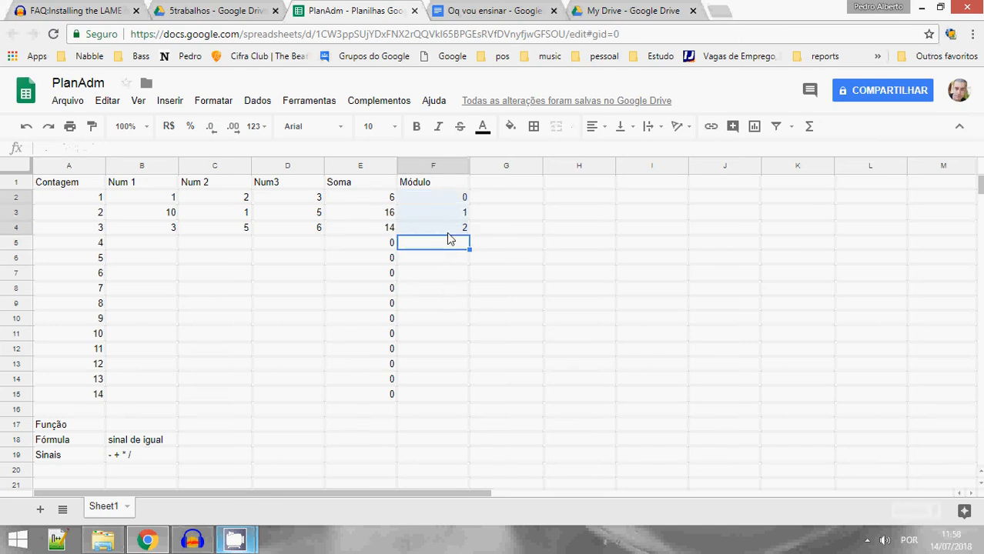
left_click(379, 103)
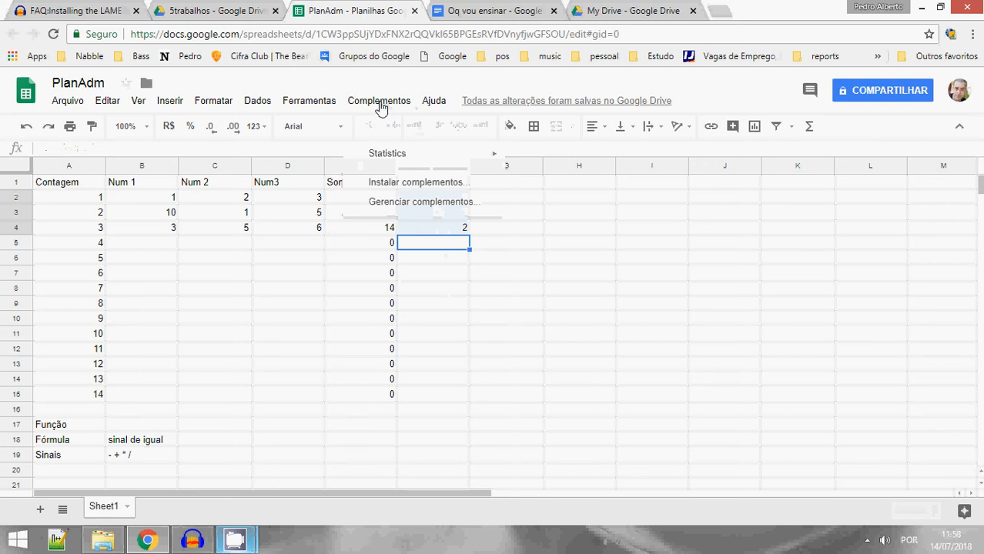
mouse_move(435, 103)
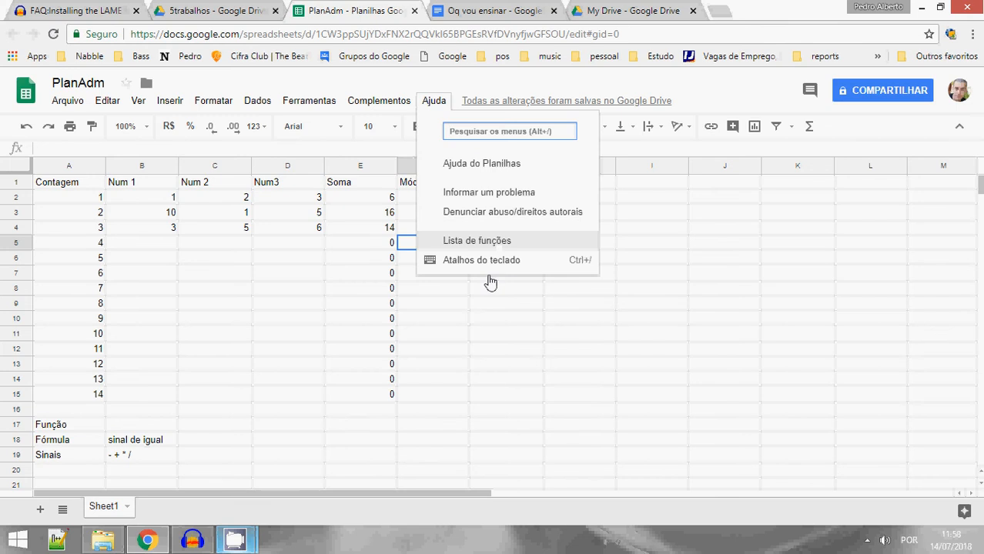
left_click(478, 315)
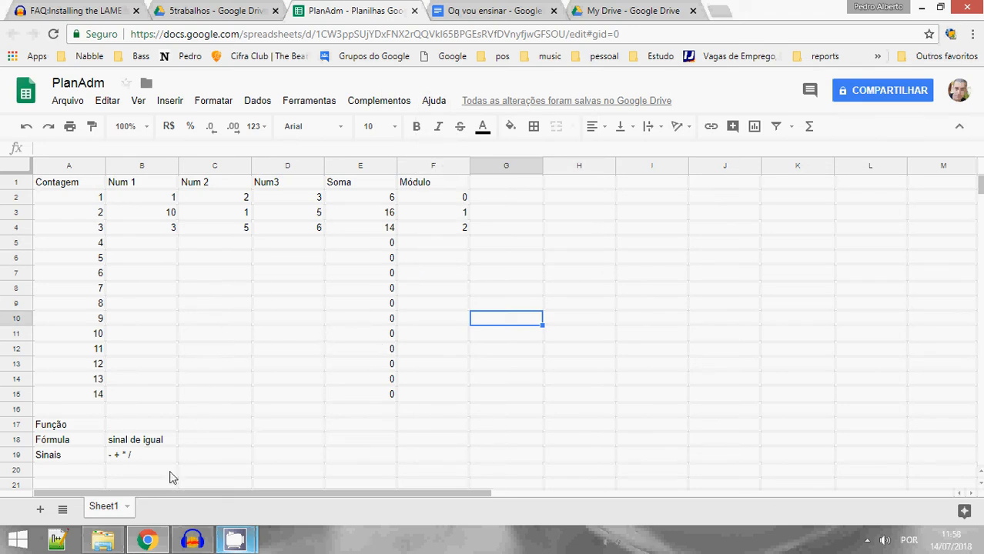
Enter the random-number formula =ALEATÓRIOENTRE(0;10) in cell B20 and view it.
scroll(139, 466, "down", 1)
left_click(137, 446)
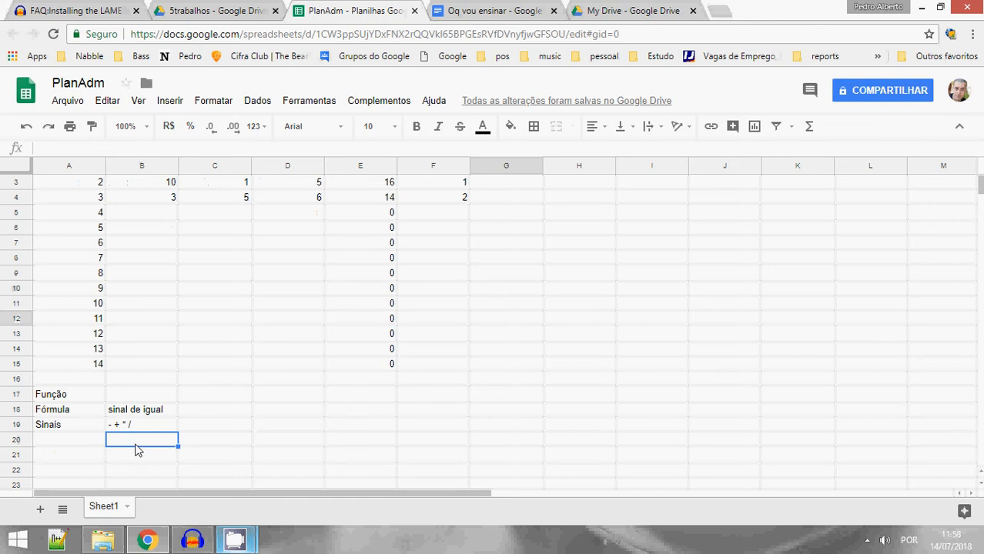
type("=")
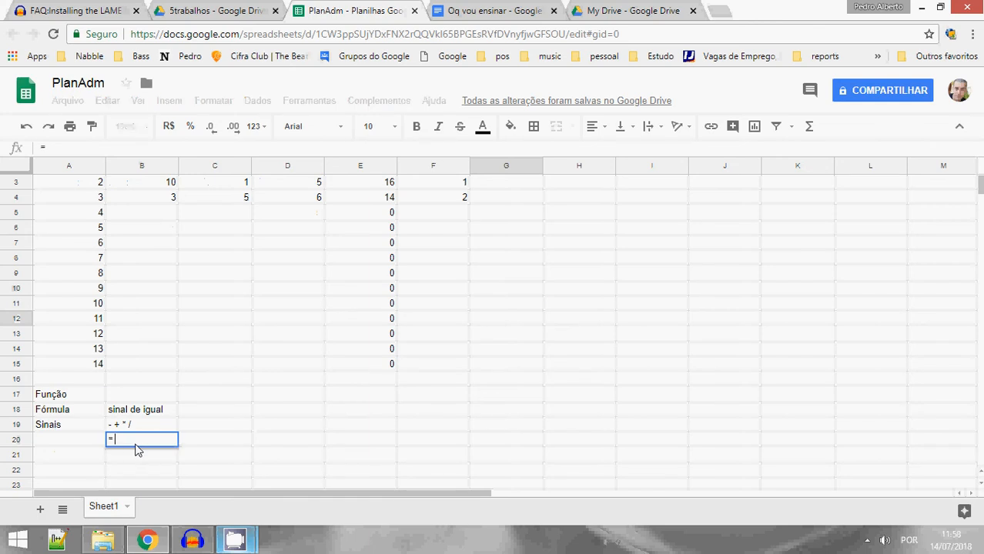
type("ale")
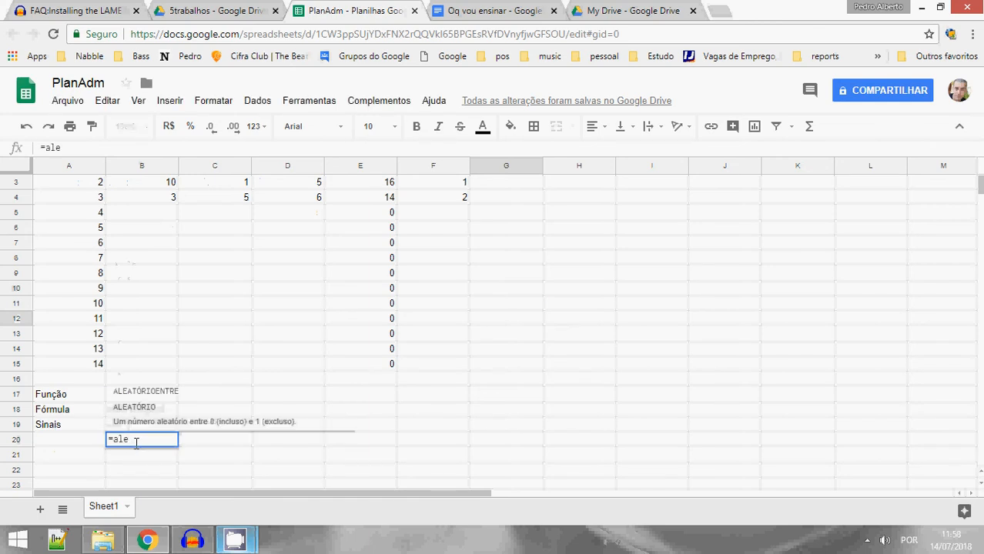
left_click(169, 392)
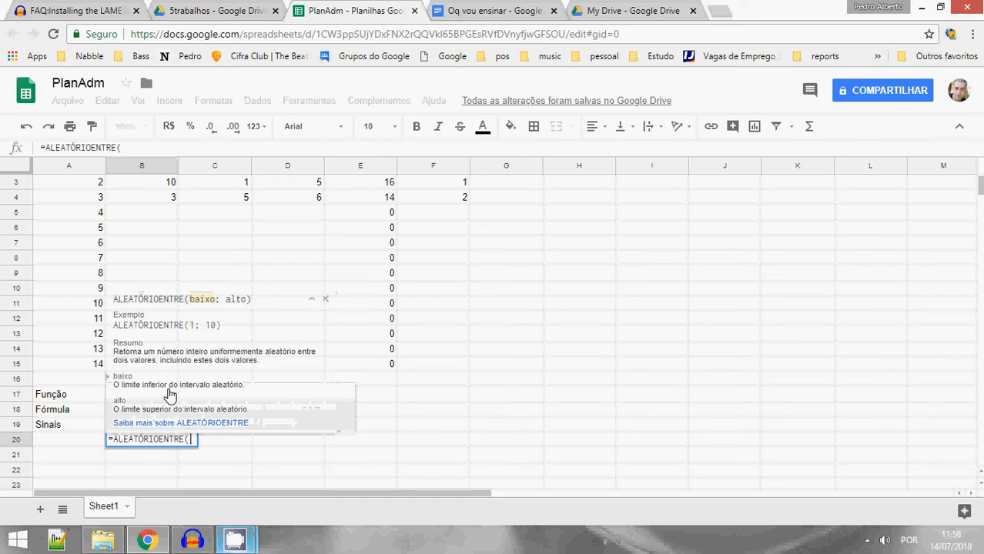
type("0")
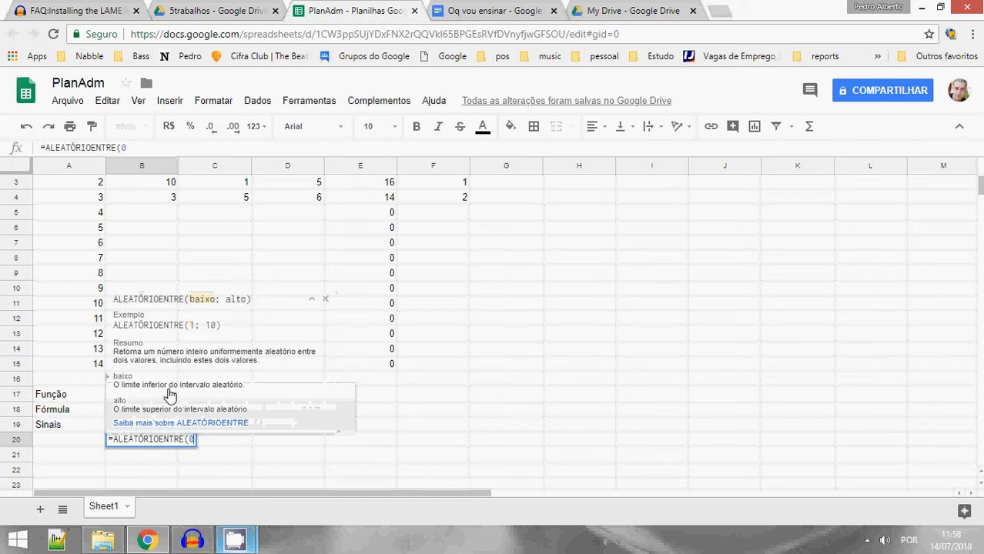
type(";10")
key("Return")
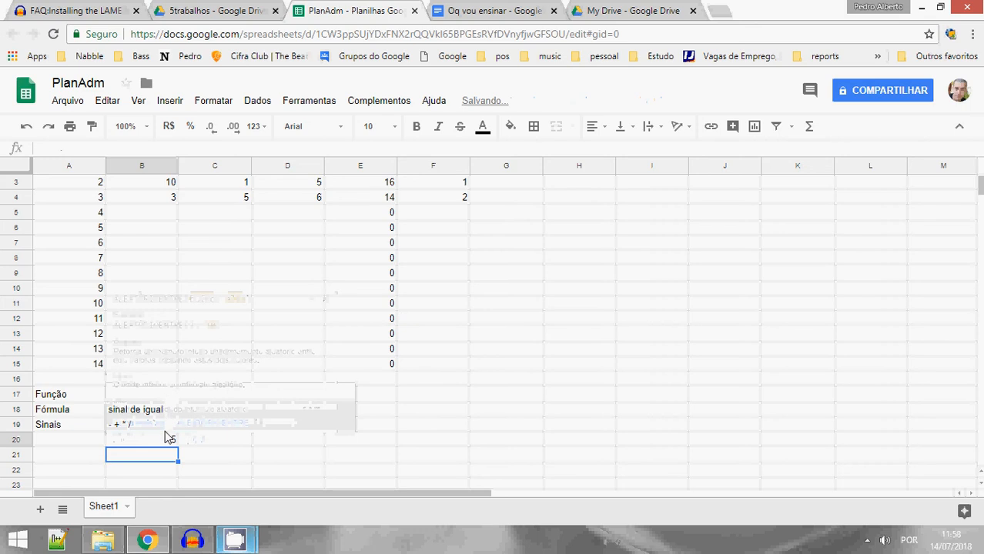
left_click(168, 440)
scroll(168, 440, "up", 1)
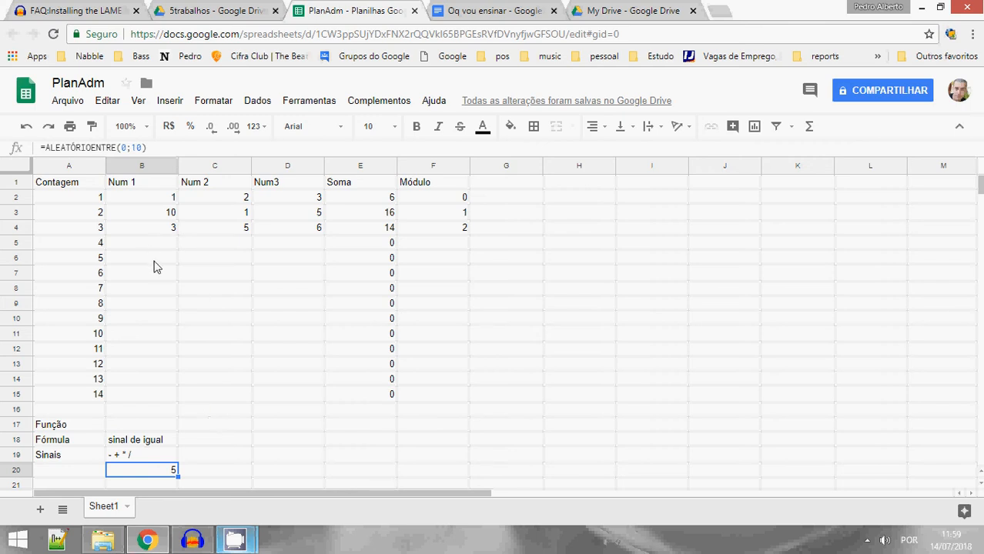
Try to paste only the formula of the random-number cell B20 into B5.
left_click(207, 472)
left_click(171, 473)
left_click(145, 252)
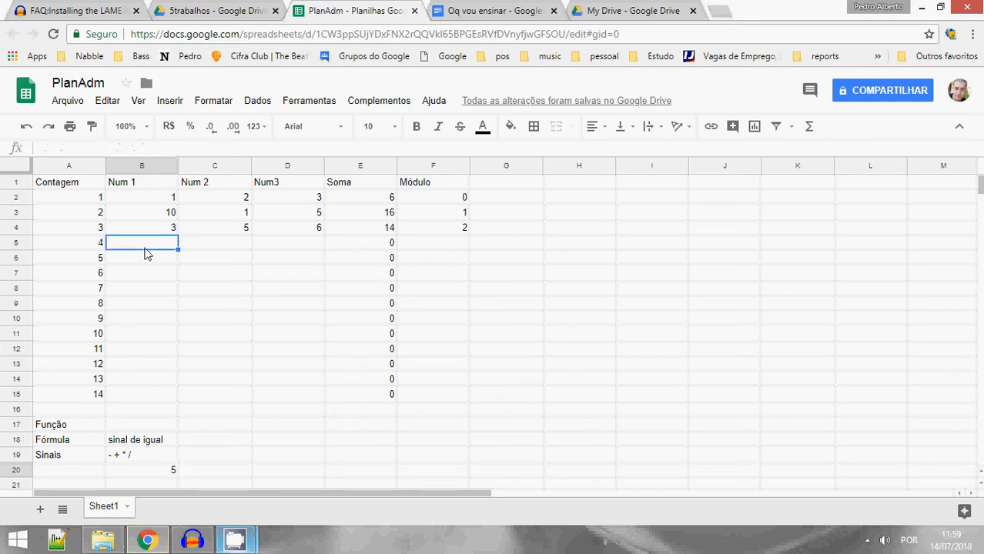
right_click(145, 252)
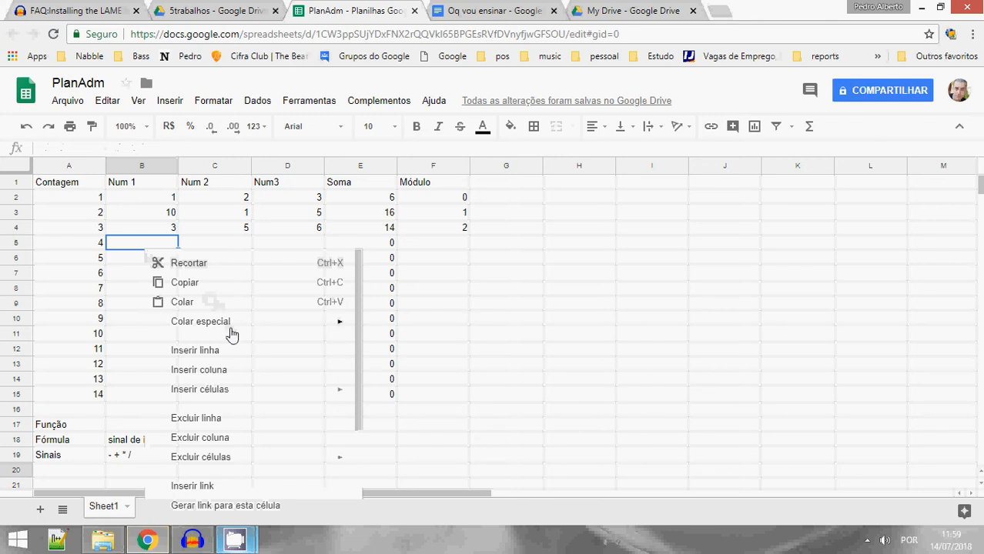
mouse_move(240, 325)
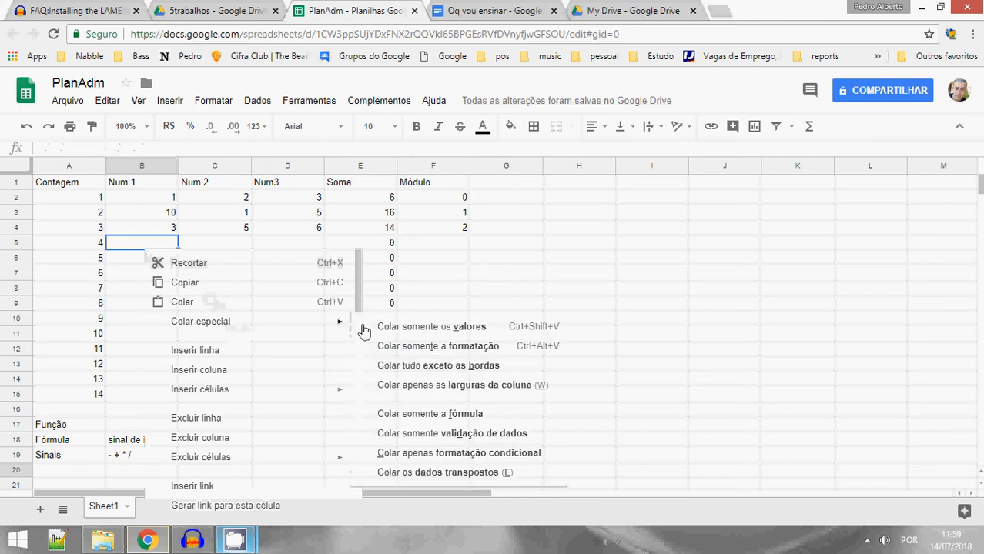
left_click(470, 416)
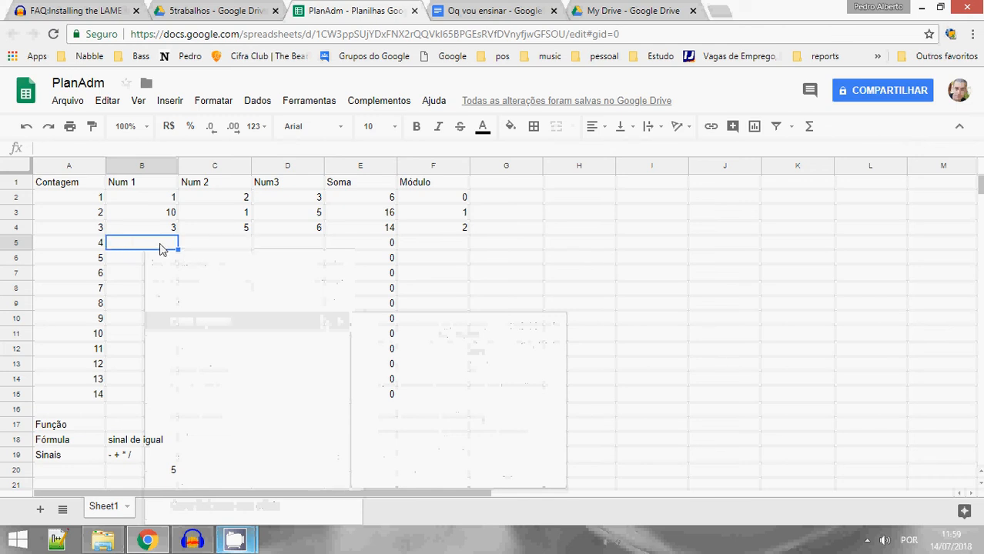
left_click(149, 476)
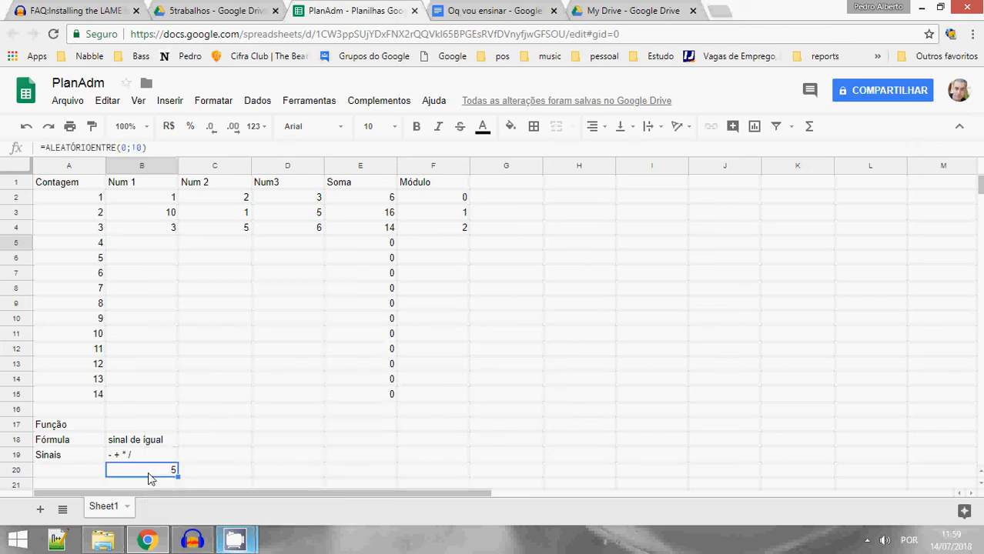
Enter the random-number formula =ALEATÓRIOENTRE(0;10) in cell B5.
left_click(156, 252)
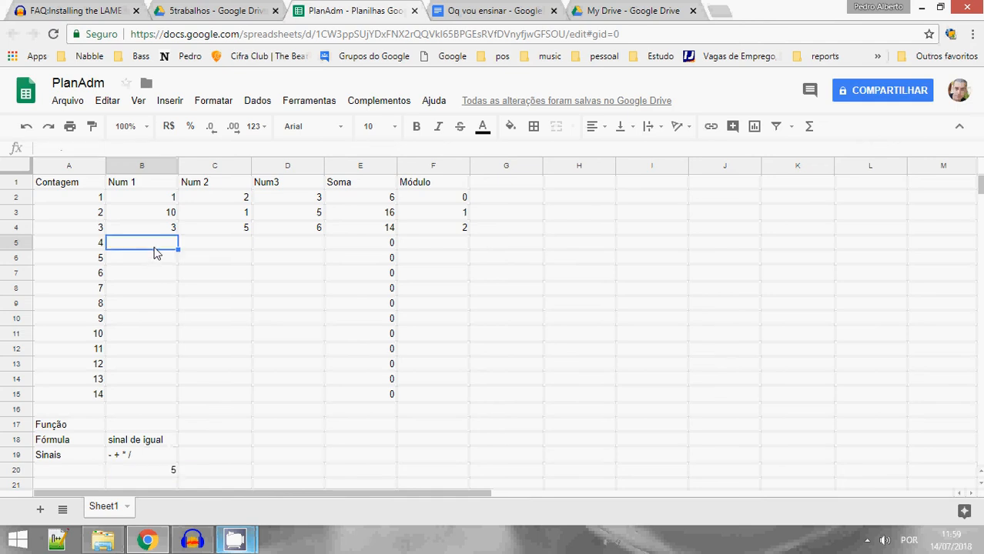
type("=al")
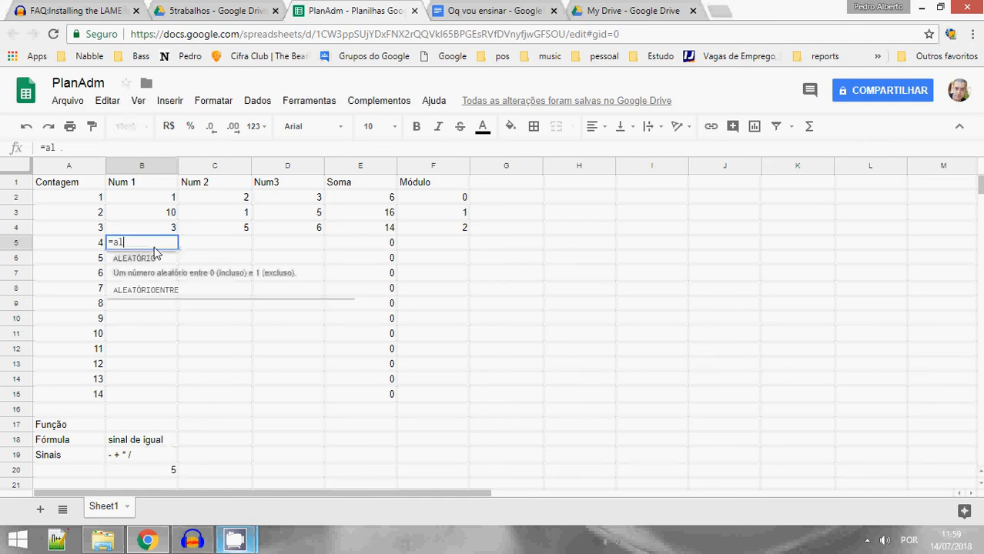
key("Down")
key("Tab")
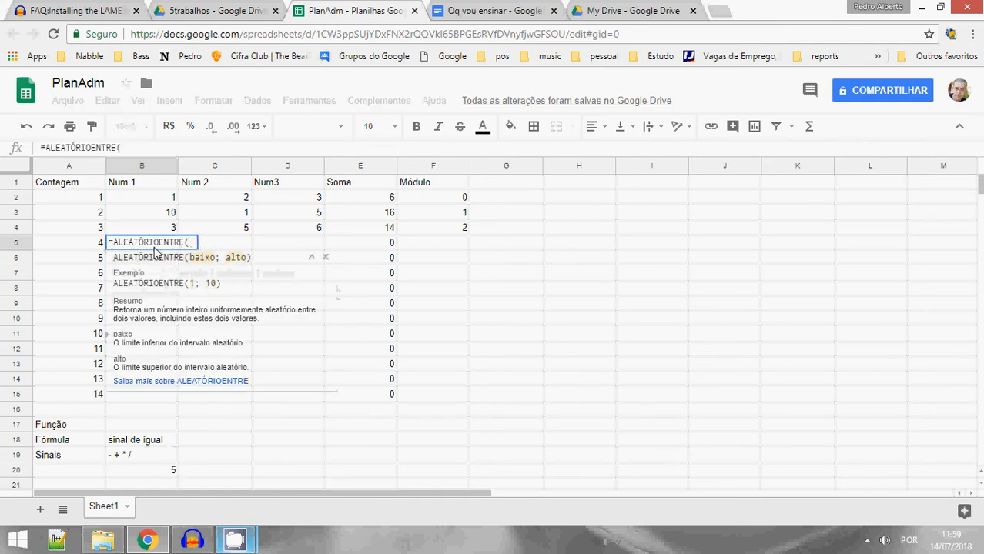
type("0; 10")
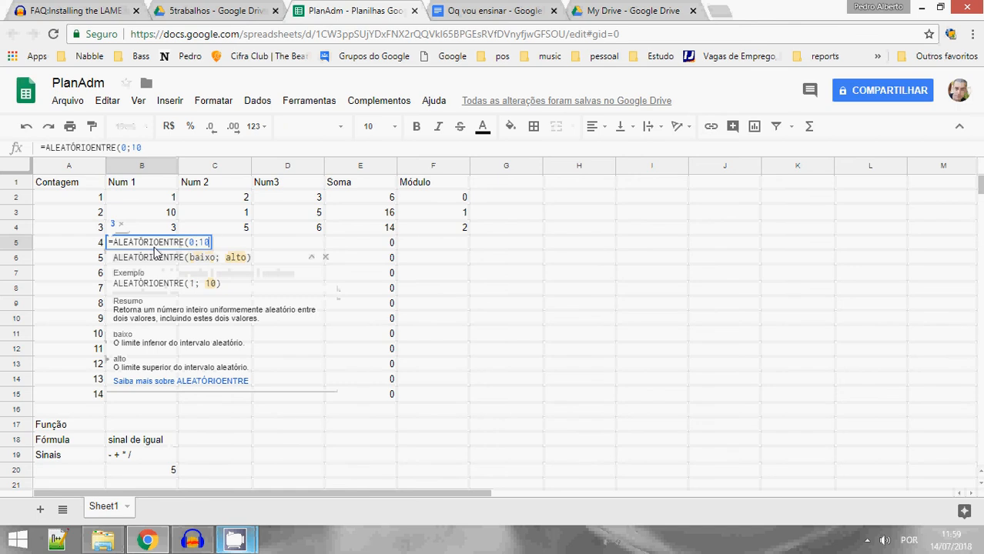
key("Return")
Copy the random-number formula from B5 down to row 15 and across to column D.
left_click(172, 244)
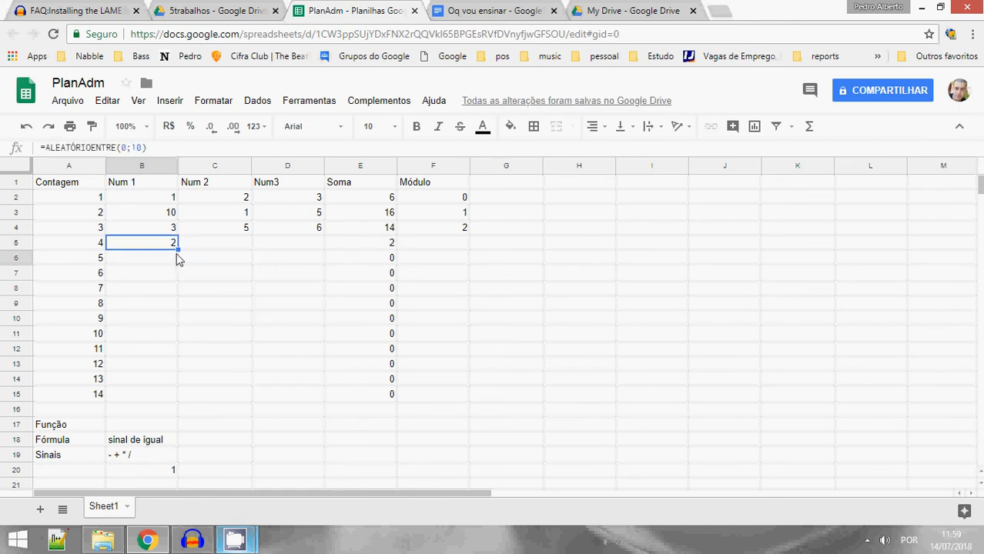
left_click_drag(190, 249, 262, 399)
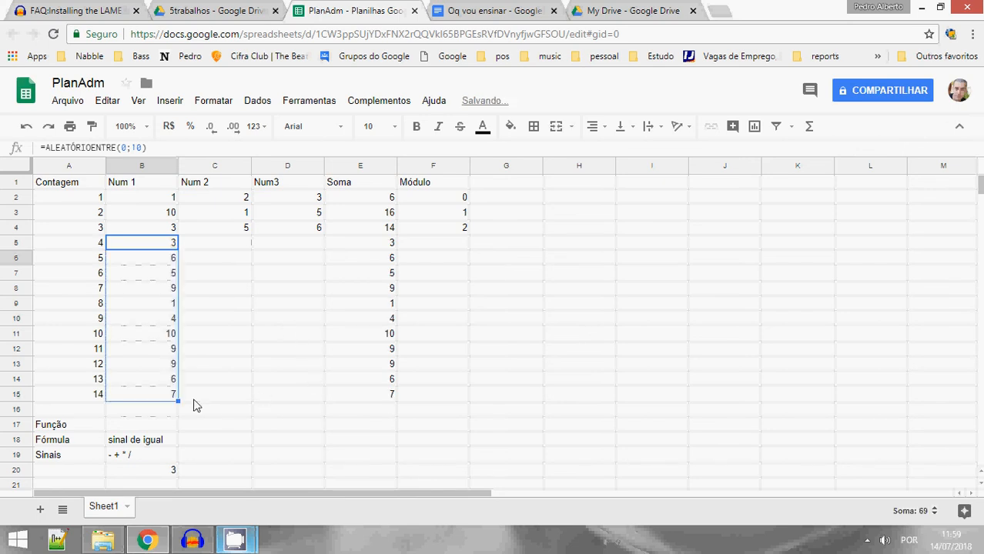
left_click(169, 244)
left_click_drag(178, 245, 311, 399)
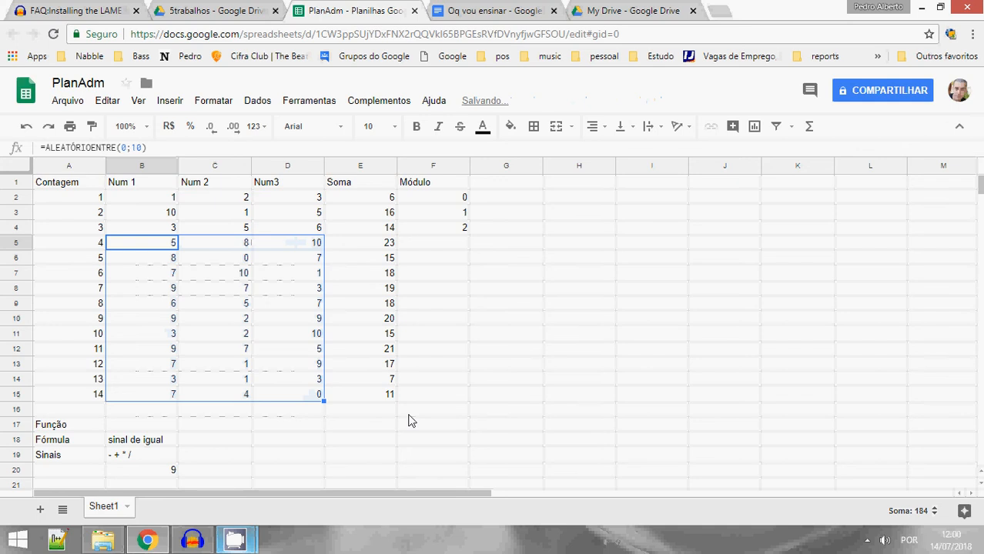
Extend the MOD formula in the Módulo column from F4 down to F6.
left_click(380, 385)
left_click(383, 248)
left_click(455, 229)
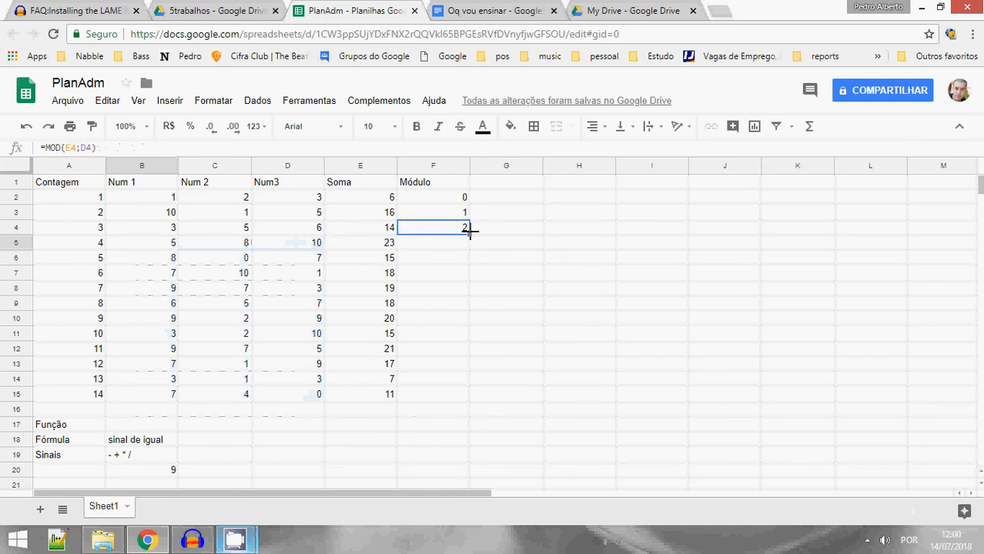
left_click_drag(468, 241, 466, 259)
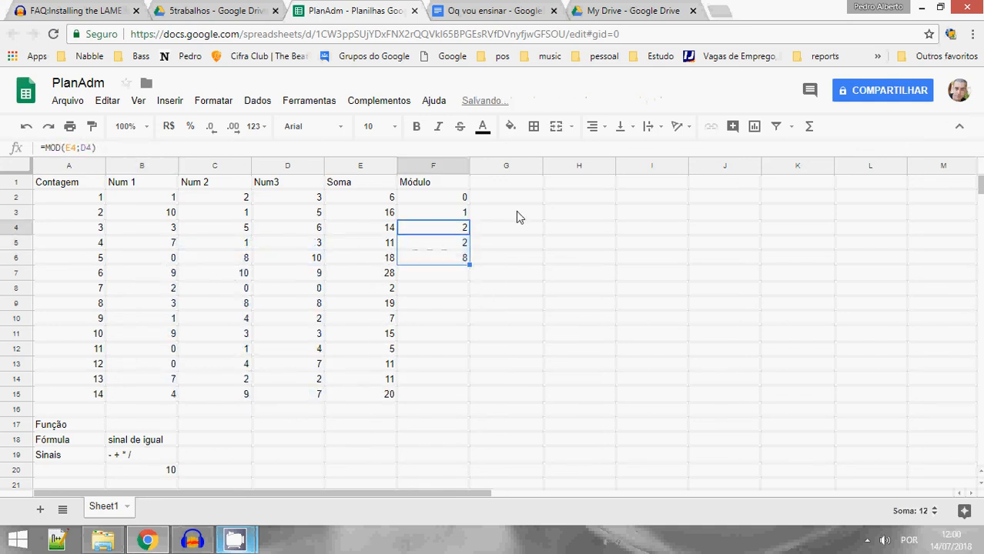
Add the column header "Media" in cell G1.
left_click(510, 189)
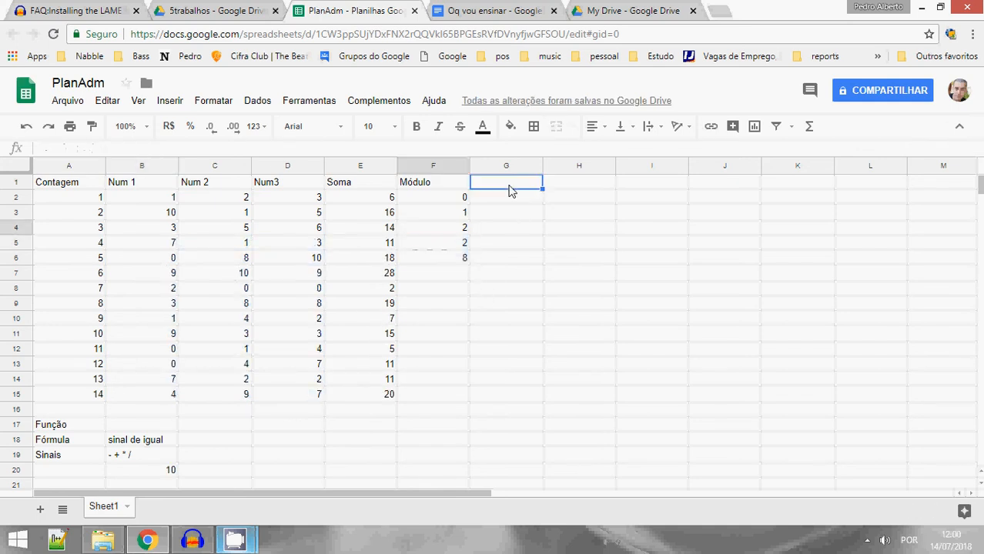
type("Media")
key("Return")
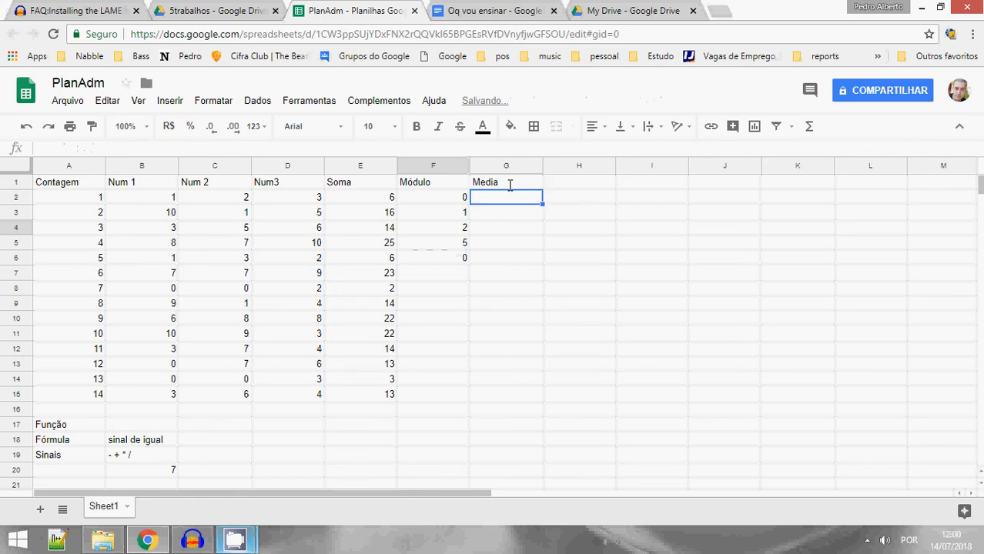
Enter the average formula =media(B2:D2) in G2 and copy it down to G3.
type("=med")
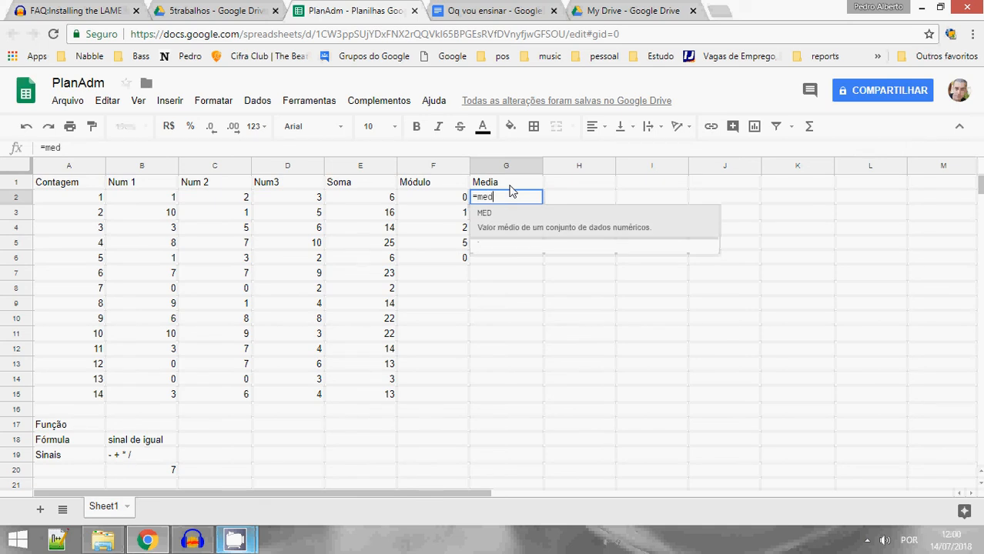
type("ia(")
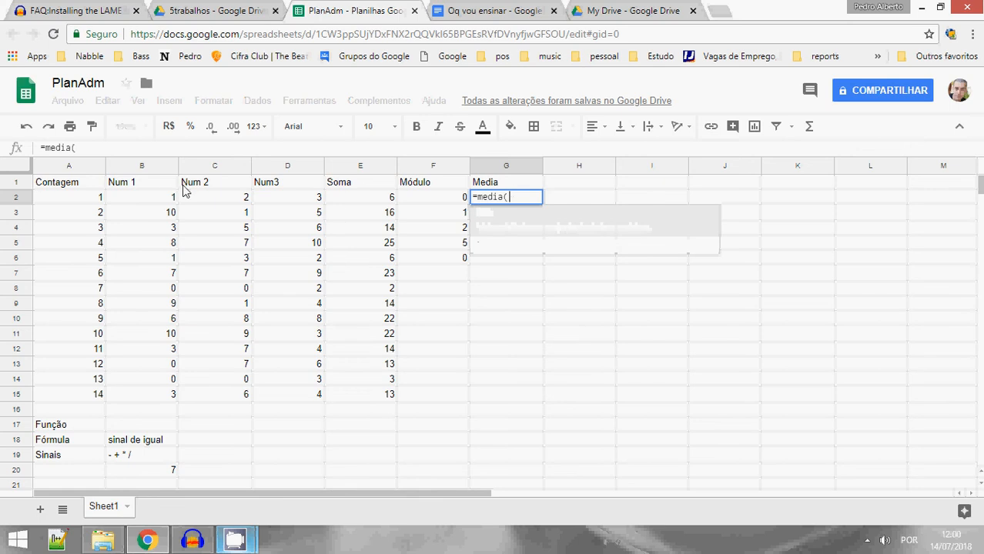
left_click(164, 200)
left_click_drag(250, 201, 308, 199)
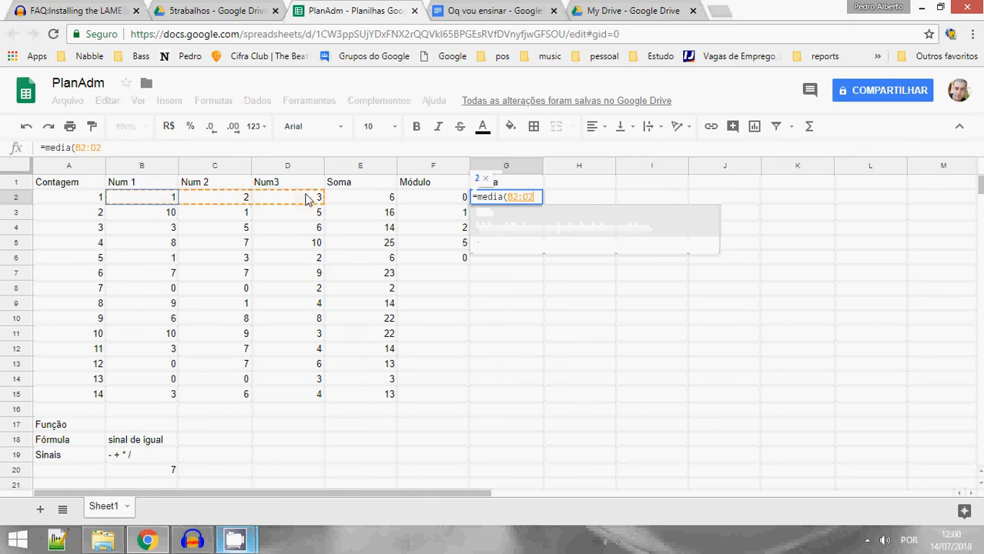
type(")")
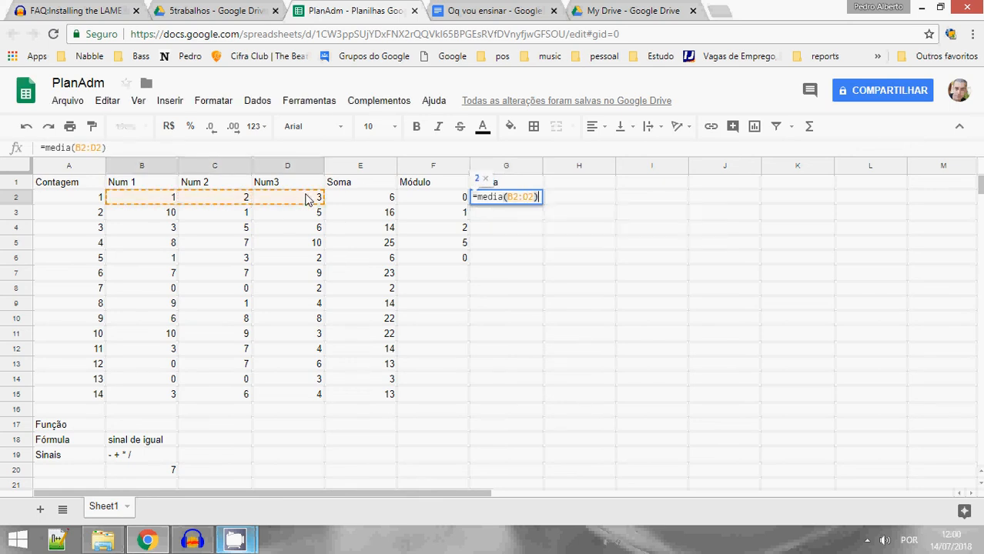
key("Return")
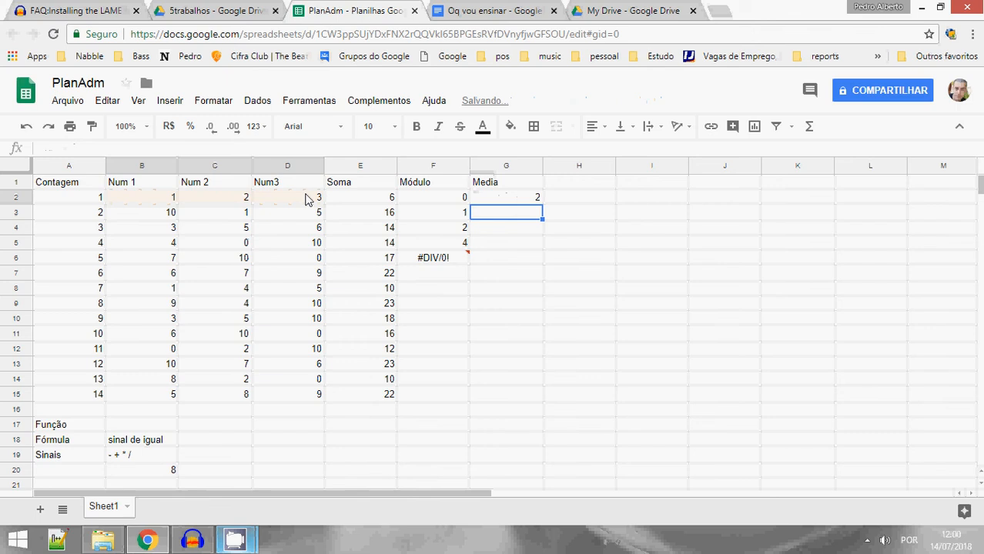
left_click(503, 201)
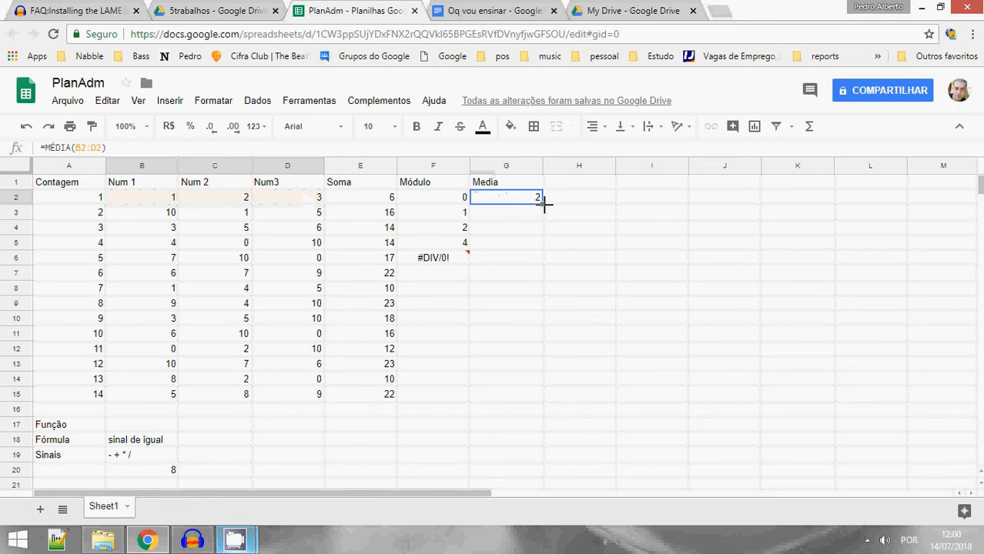
left_click_drag(541, 204, 541, 218)
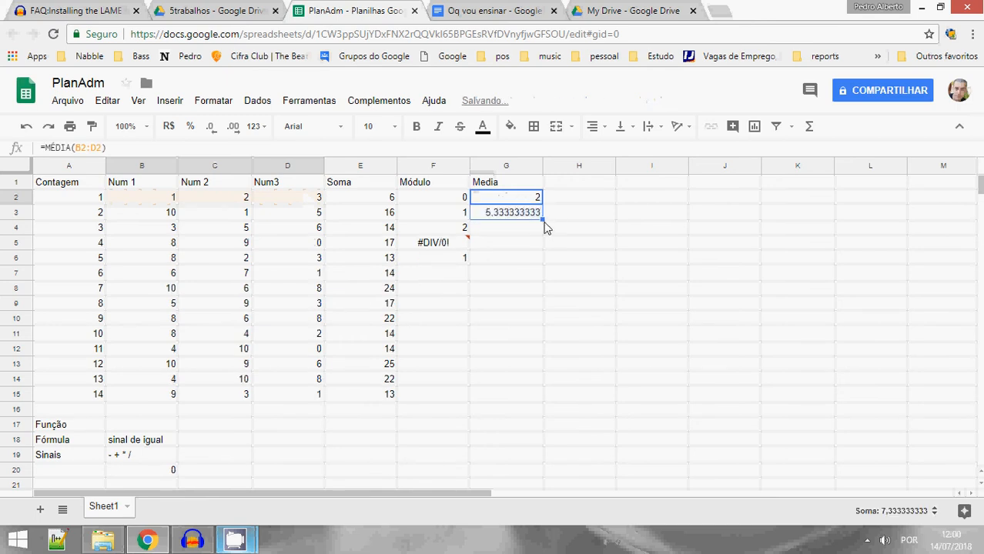
Calculate the average in G4 by dividing the row's sum with =E4/3, and compare it with the formula in G3.
left_click(521, 231)
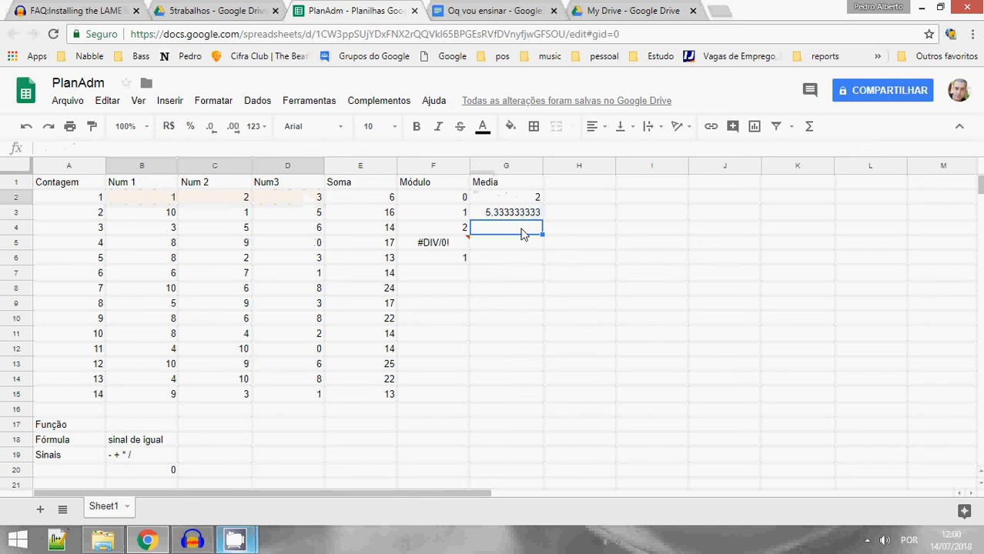
type("=")
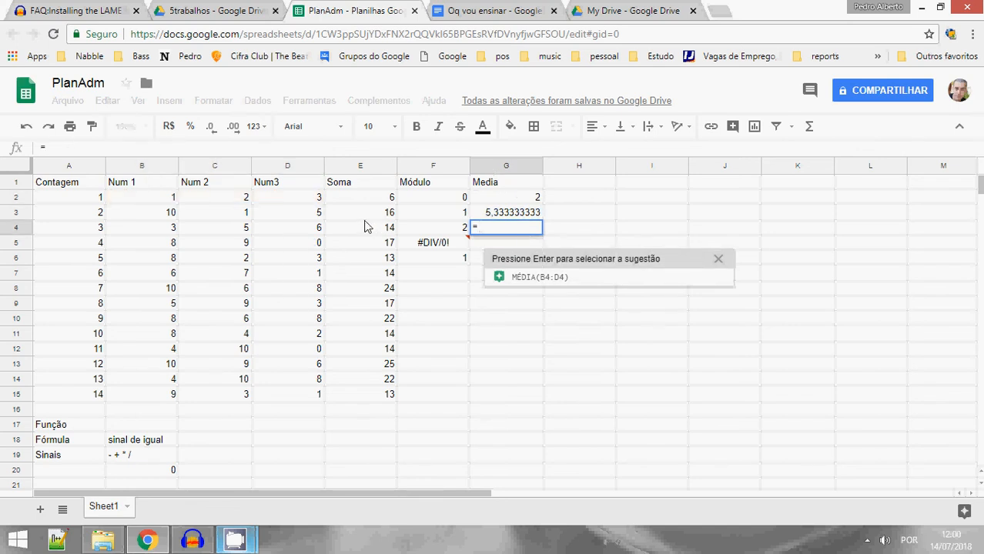
left_click(367, 230)
type("/")
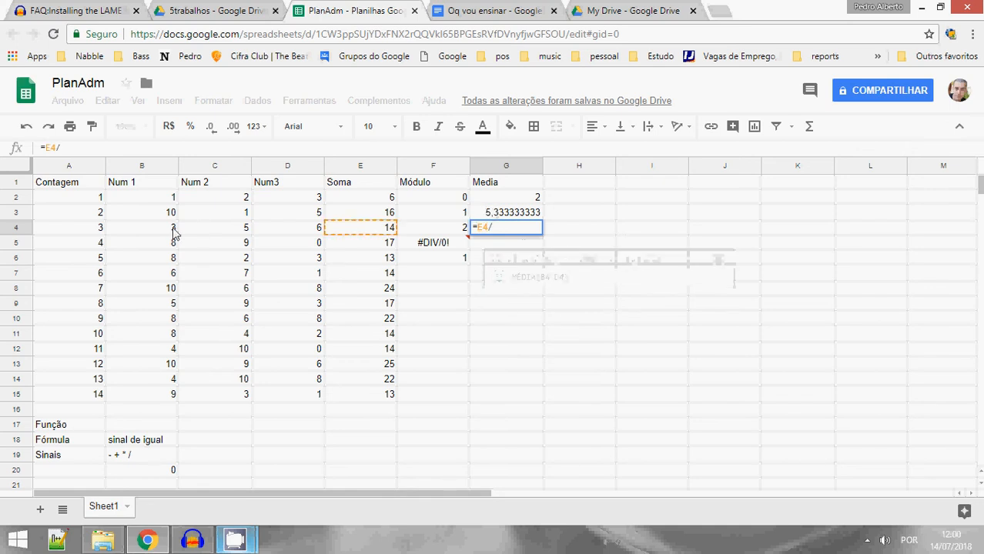
type("3")
key("Return")
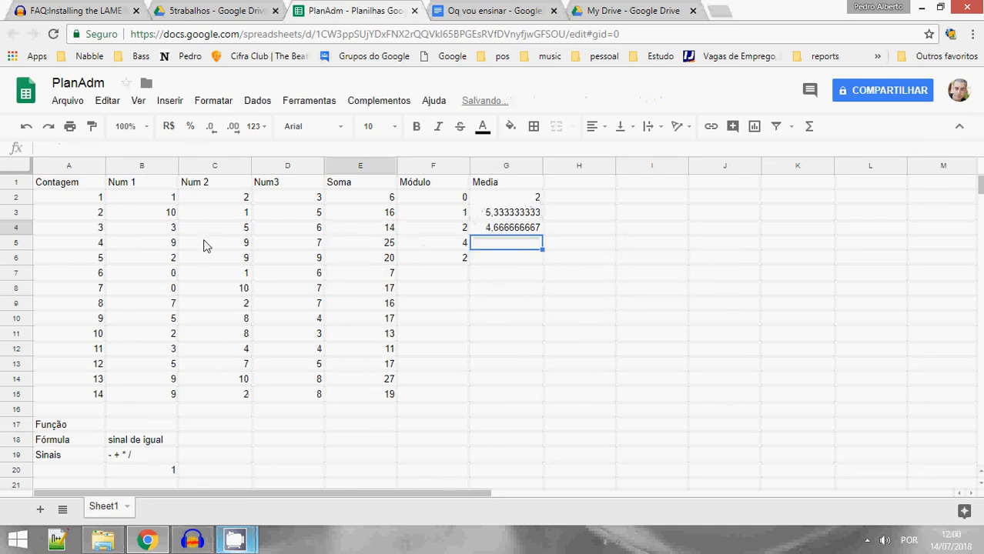
left_click(518, 230)
left_click(514, 211)
left_click(517, 231)
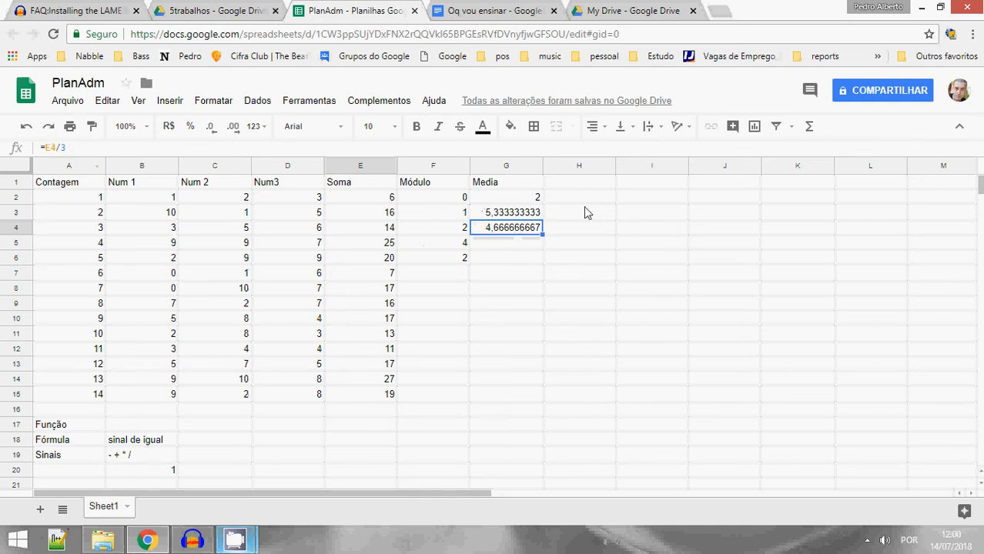
Add the column header "Condicional" in cell H1.
left_click(585, 187)
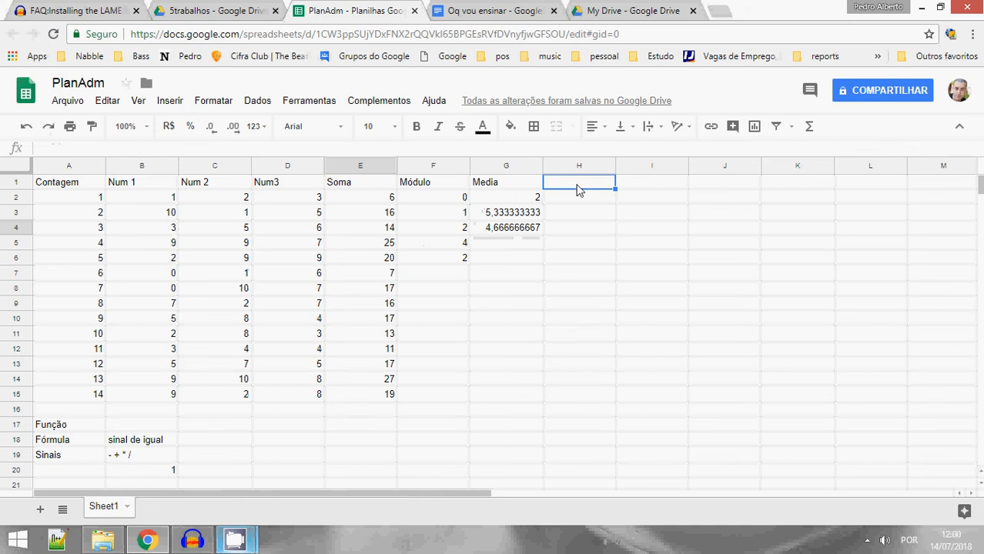
type("Condic")
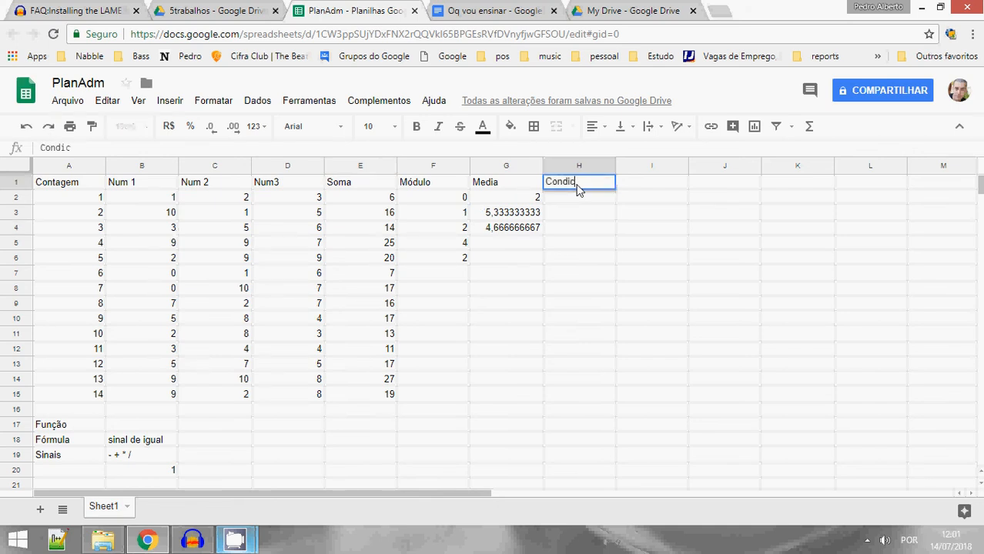
type("ional")
key("Return")
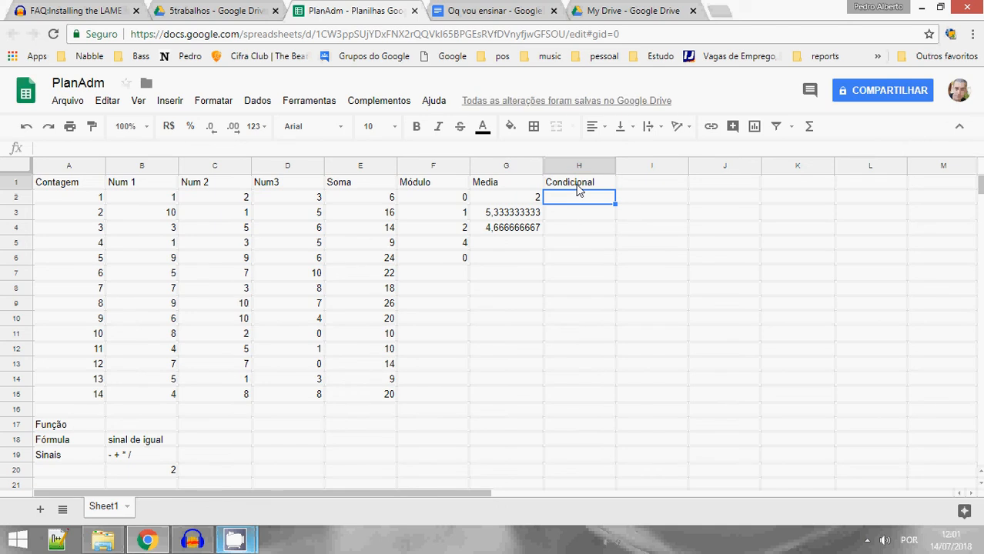
Write the conditional formula =SE(E2>5;"É maior q 5";"não é maior que 5") in cell H2.
type("=s")
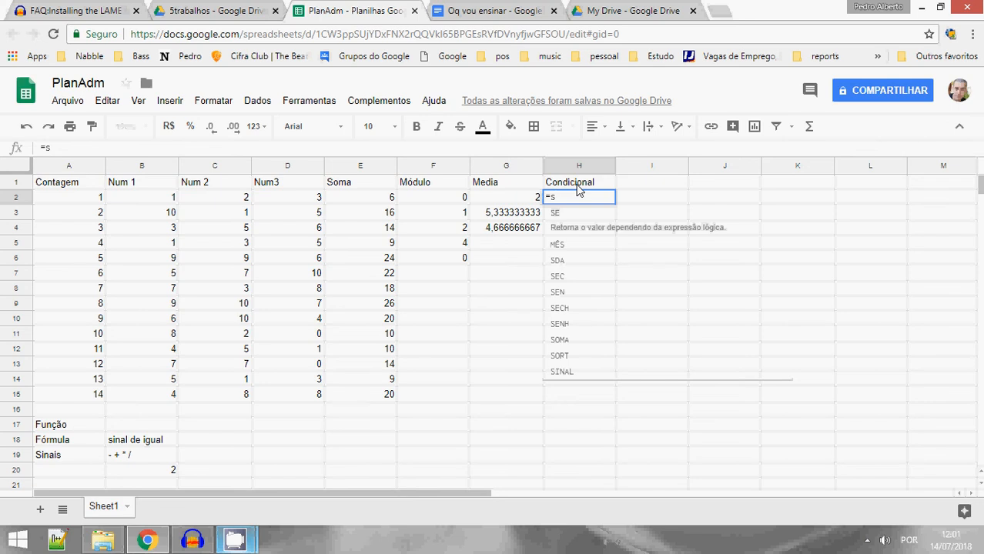
key("Tab")
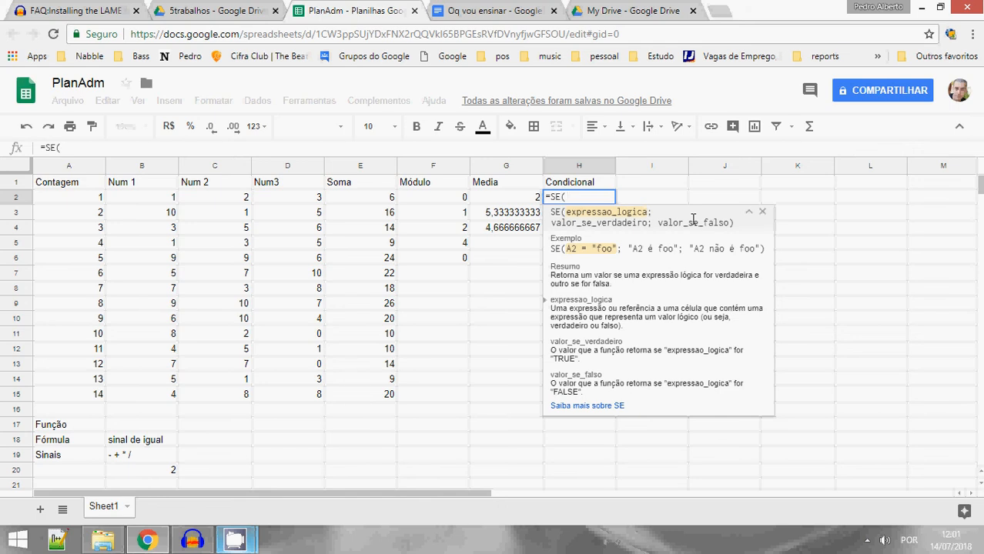
left_click(388, 198)
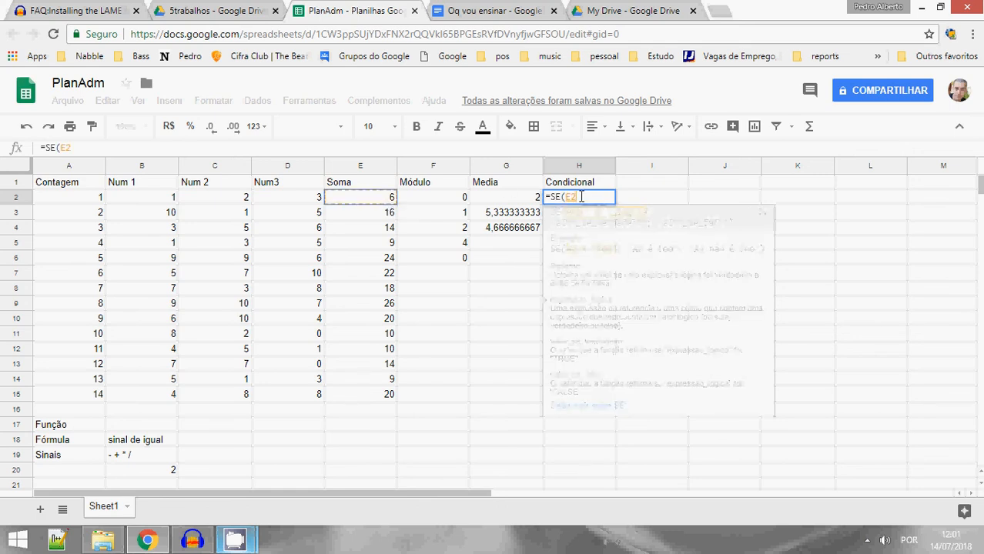
type(">")
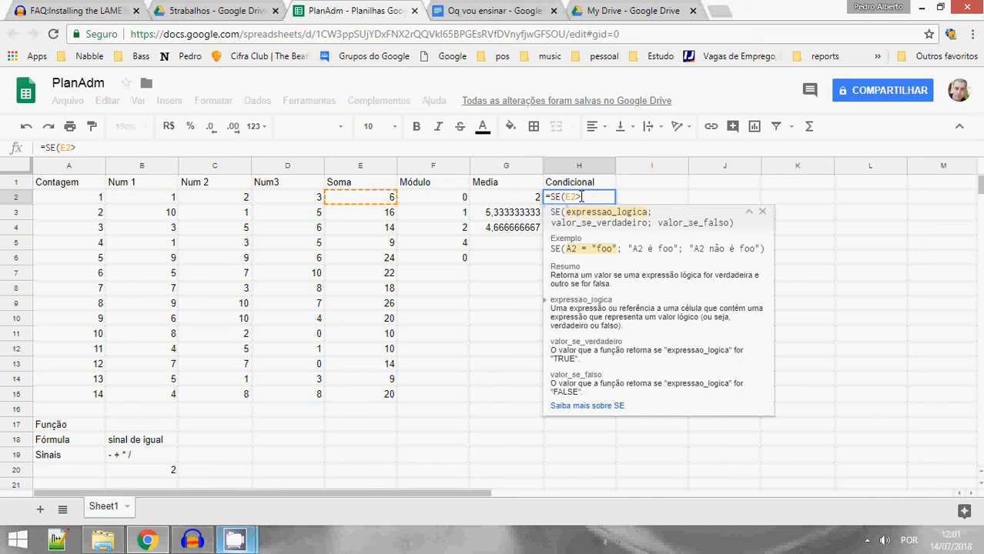
type("5")
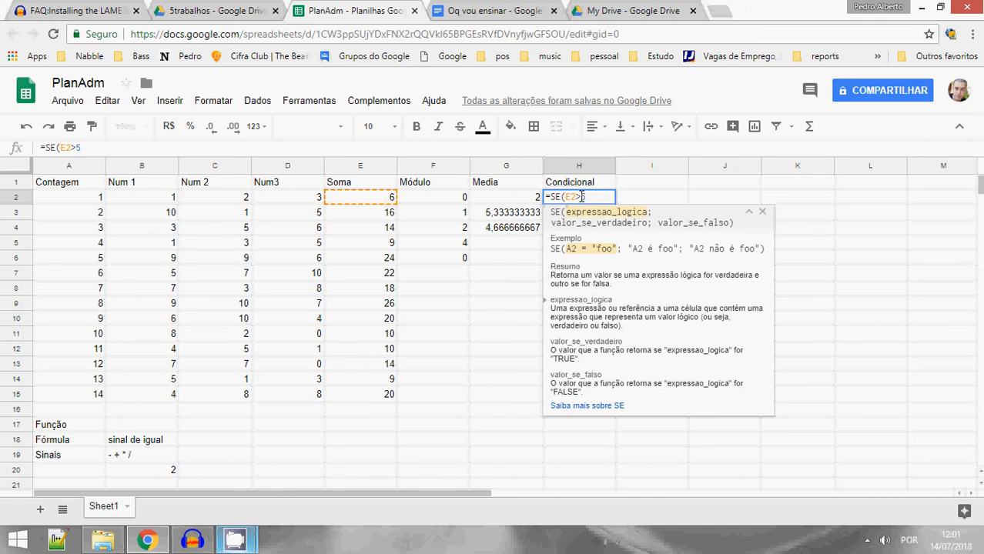
type(";\"\"")
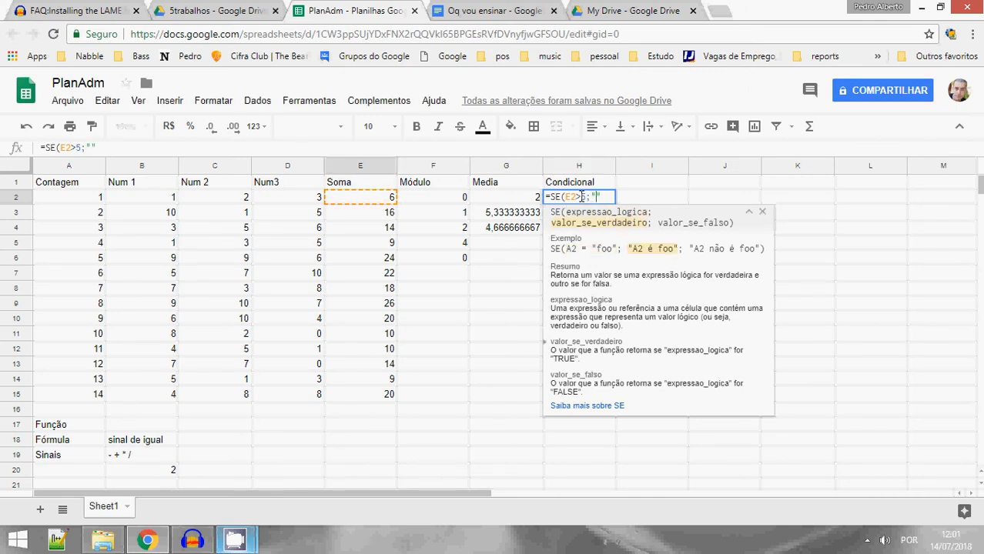
type("É maior q")
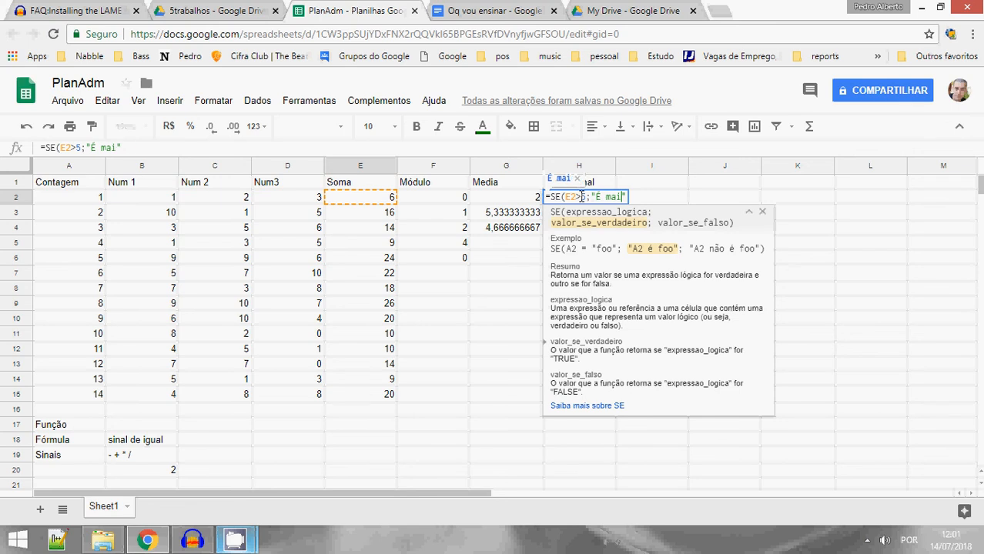
type(" 5")
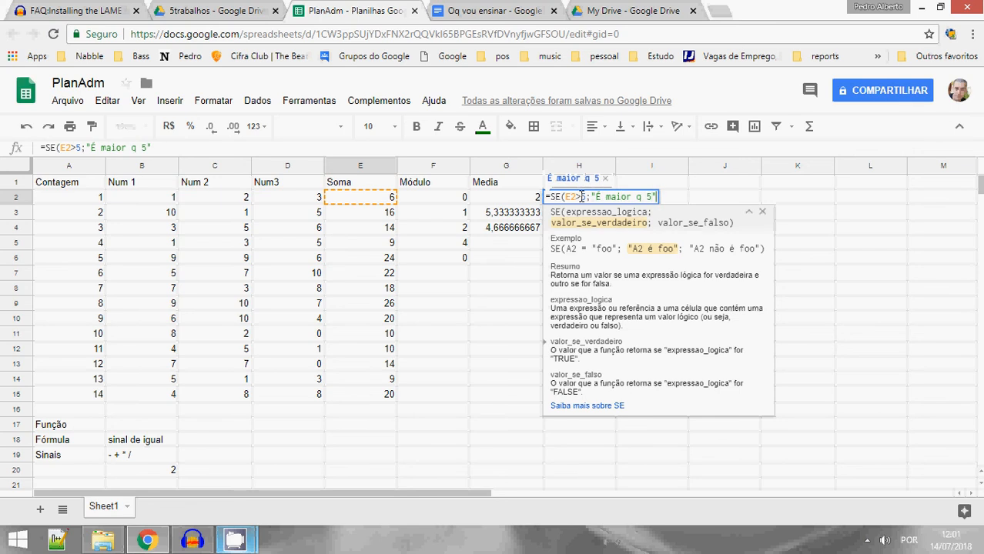
type(";")
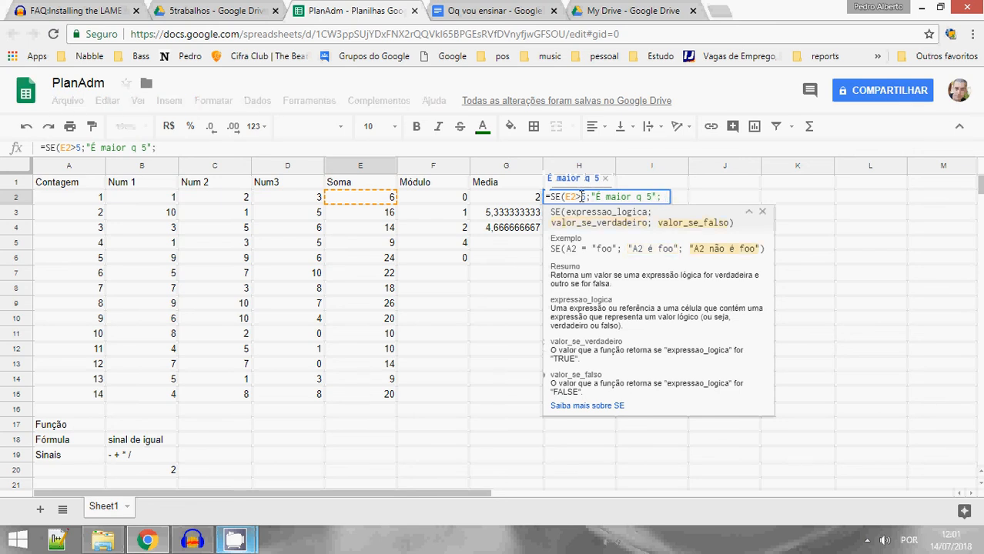
type("\"nã")
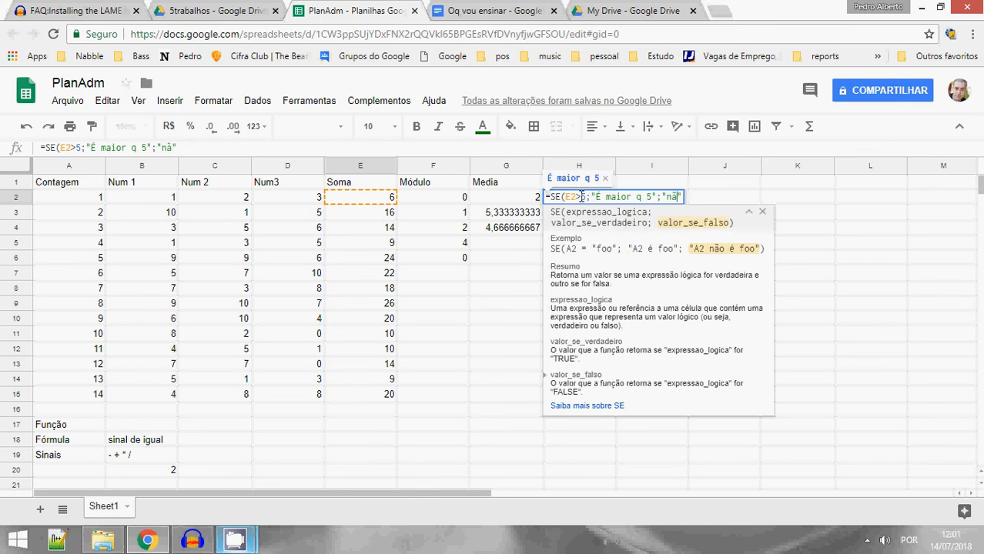
type("o é maior u")
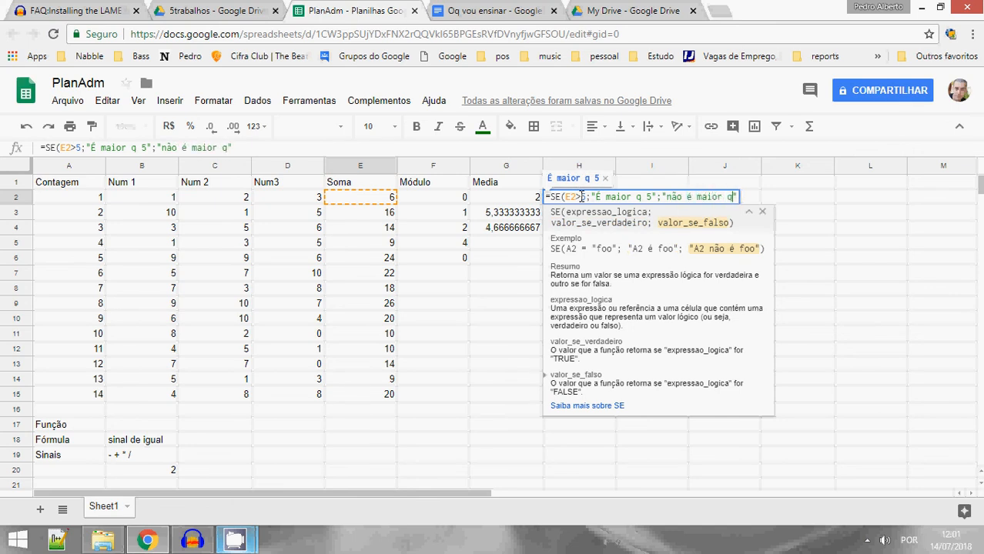
type("ue 5")
Set the threshold in the H2 condition to 15, enter the formula, and widen column H to fit its text.
key("Left")
key("Left")
key("Left")
key("Left")
key("Left")
key("Left")
key("Left")
key("Left")
key("Left")
key("Left")
key("Left")
key("Left")
key("Left")
key("Left")
key("Left")
key("Left")
key("Left")
key("Left")
key("Left")
key("Left")
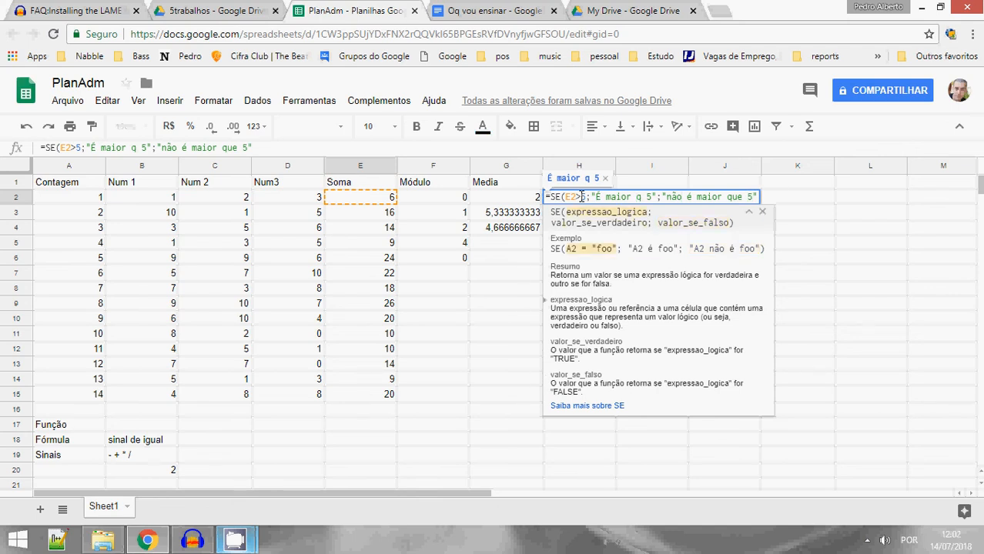
type("1")
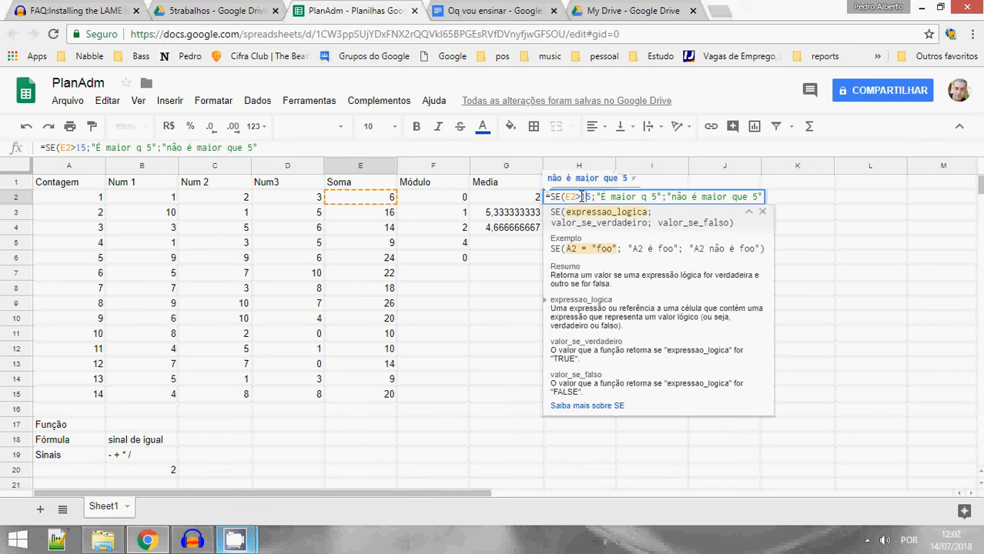
key("Return")
left_click(597, 194)
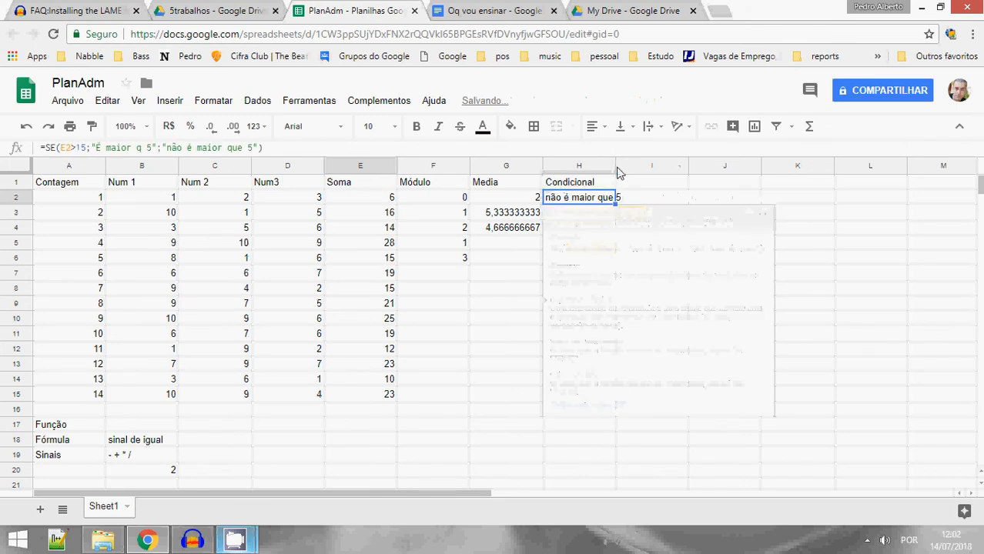
left_click_drag(616, 165, 657, 165)
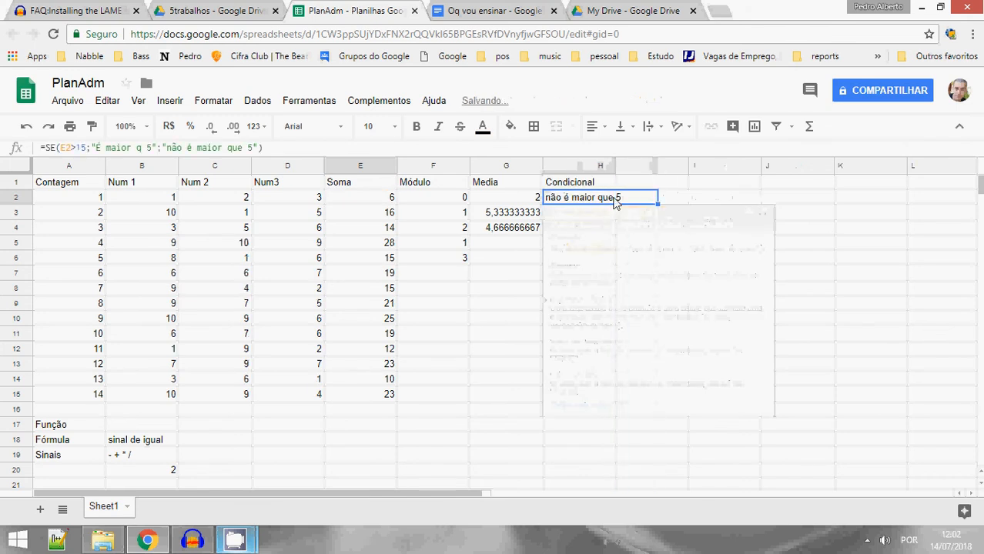
Change the two result texts in the H2 formula to "É maior q 15" and "não é maior que 15".
double_click(615, 199)
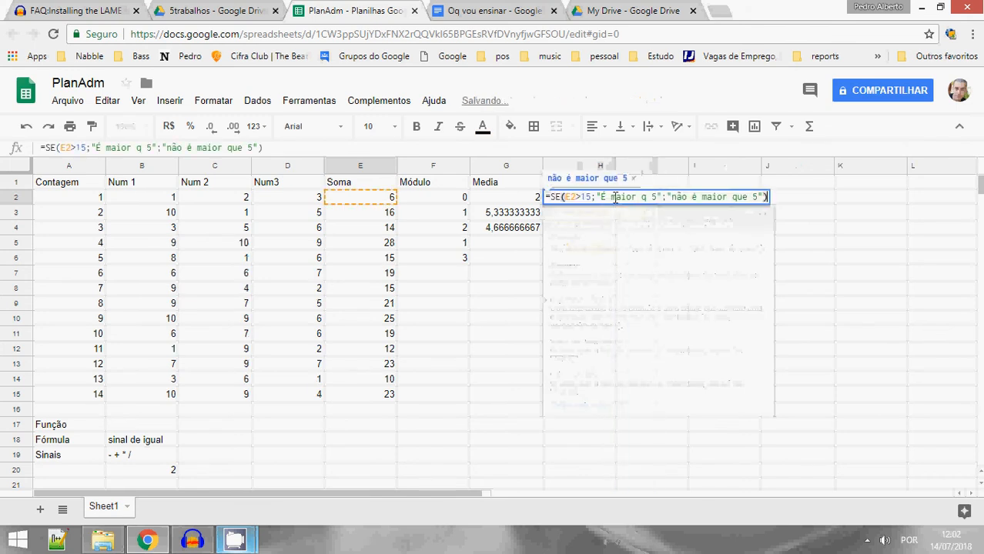
left_click(657, 197)
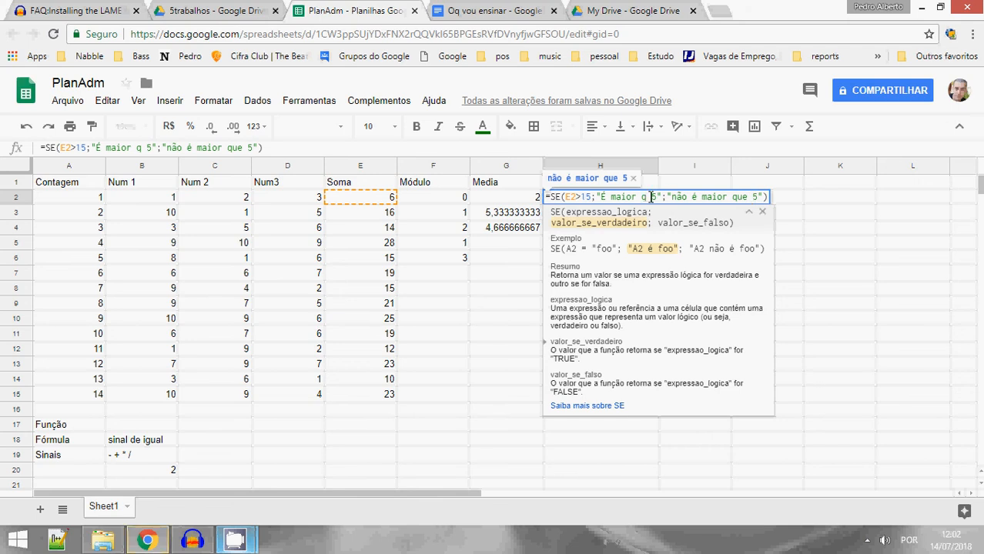
type("1")
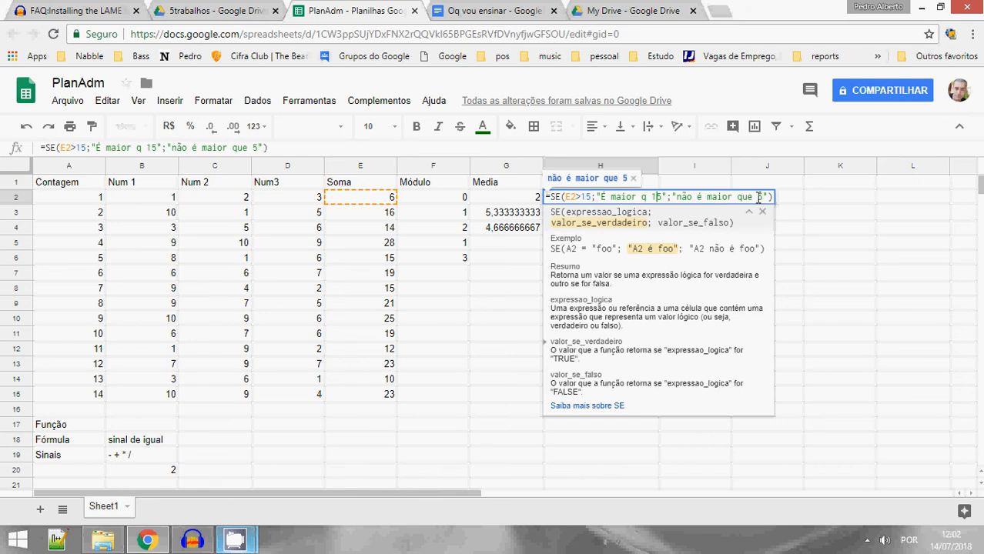
left_click(753, 195)
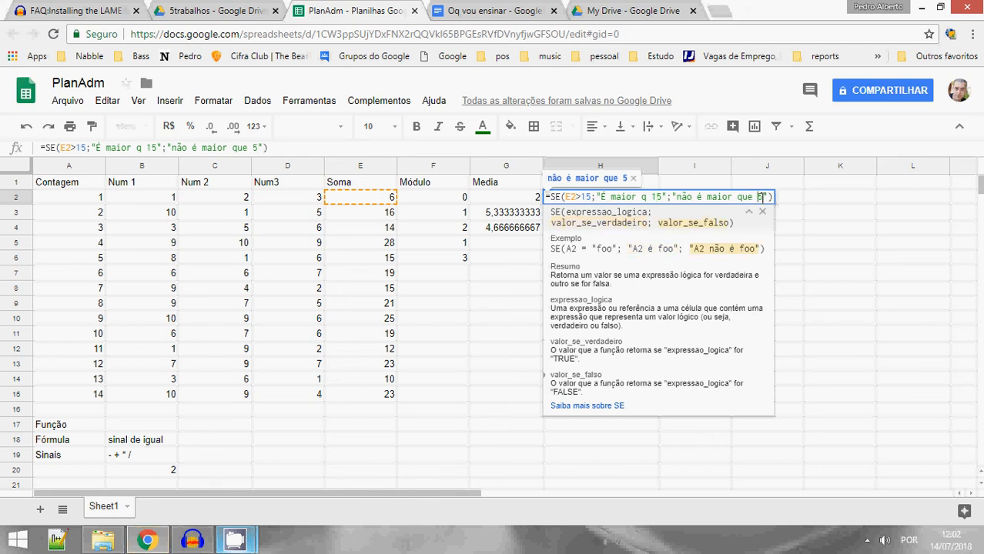
type("1")
key("Return")
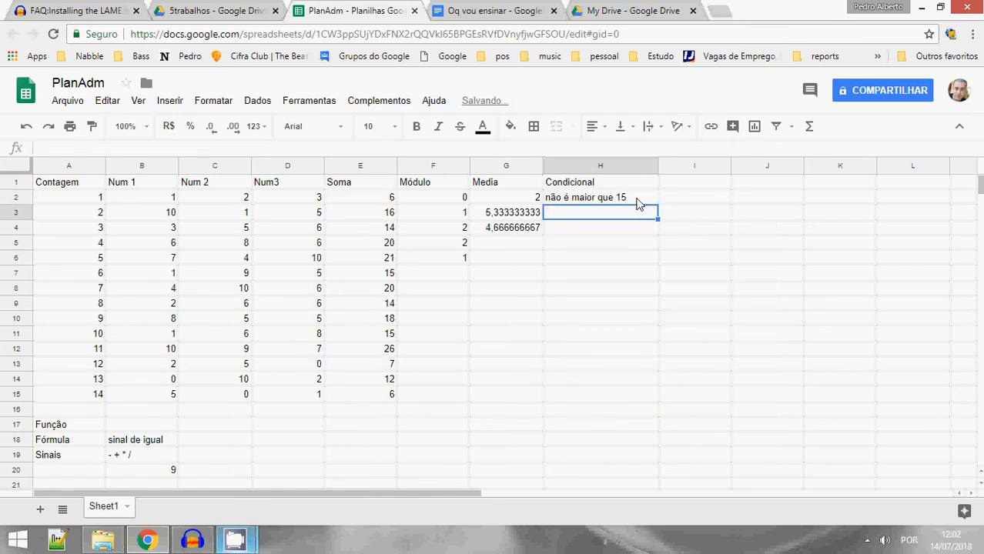
Copy the conditional formula from H2 down to H15 and check the formulas in several of the filled cells.
left_click(640, 202)
left_click_drag(659, 204, 644, 394)
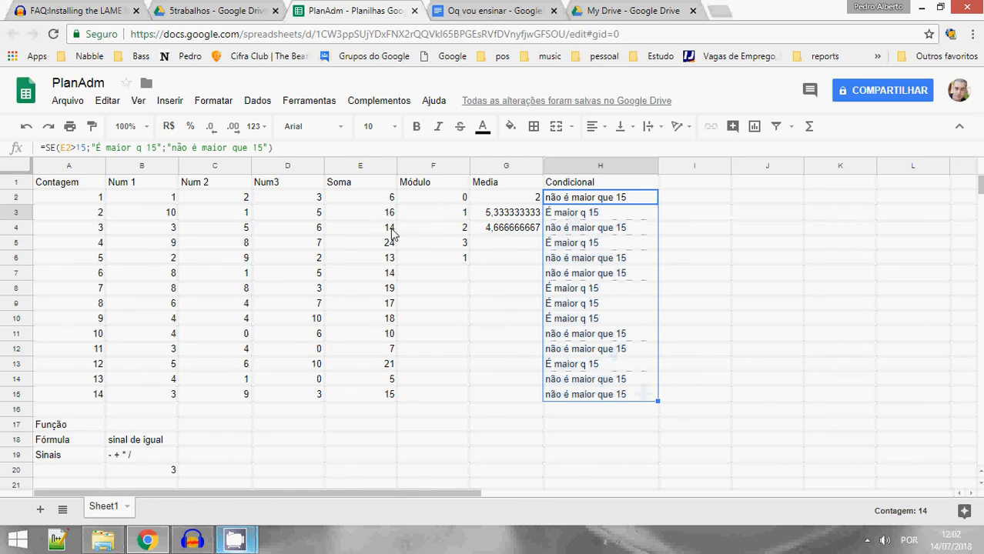
left_click(600, 244)
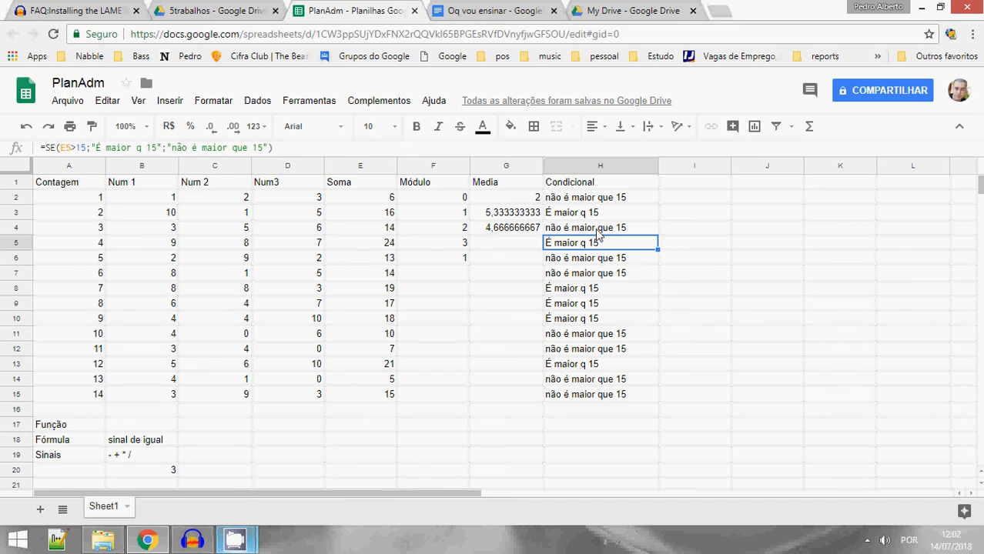
left_click(583, 334)
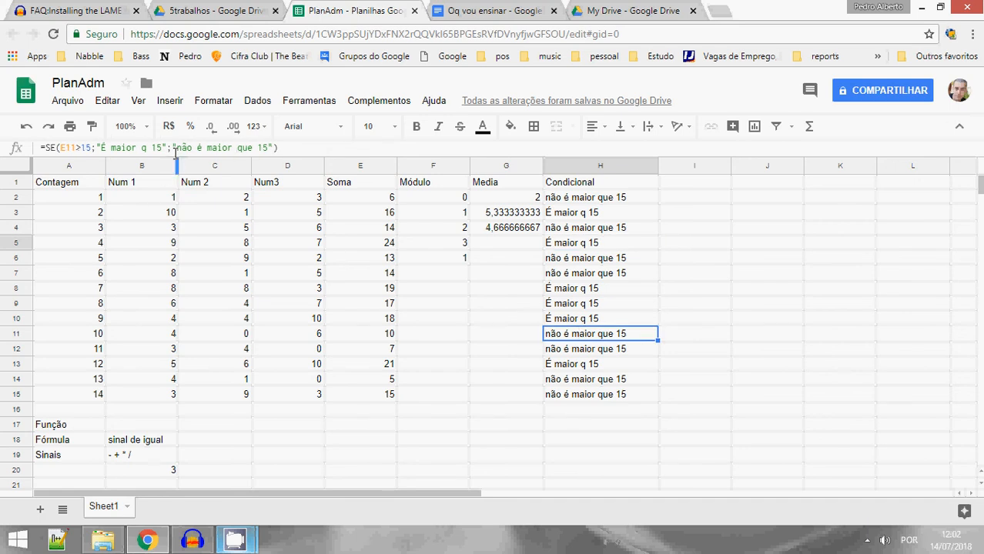
left_click(597, 392)
left_click(595, 268)
left_click(597, 231)
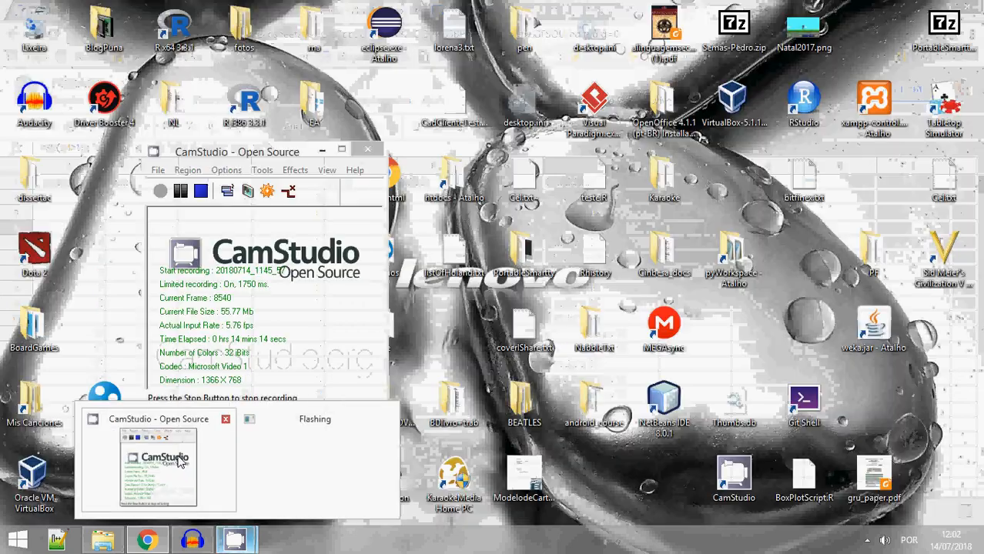
left_click(177, 461)
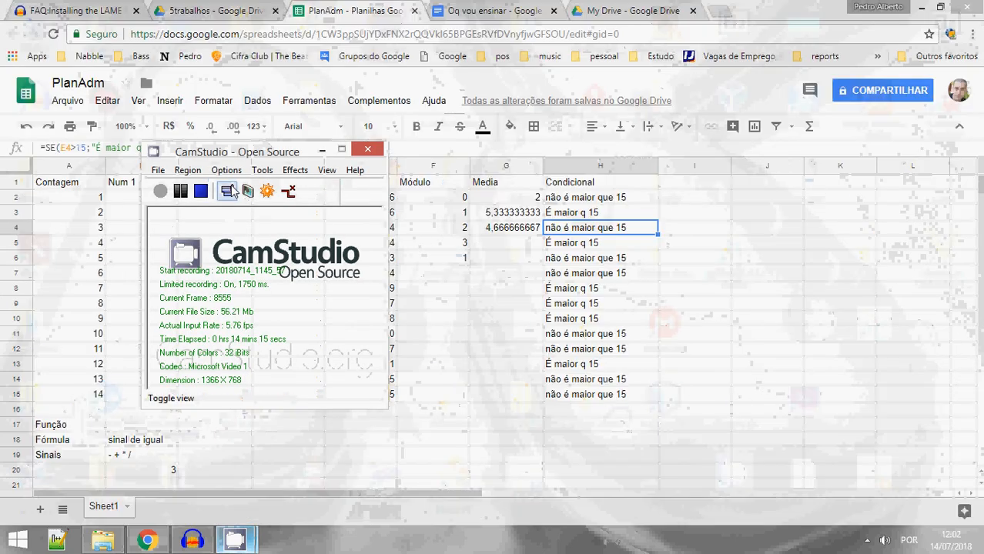